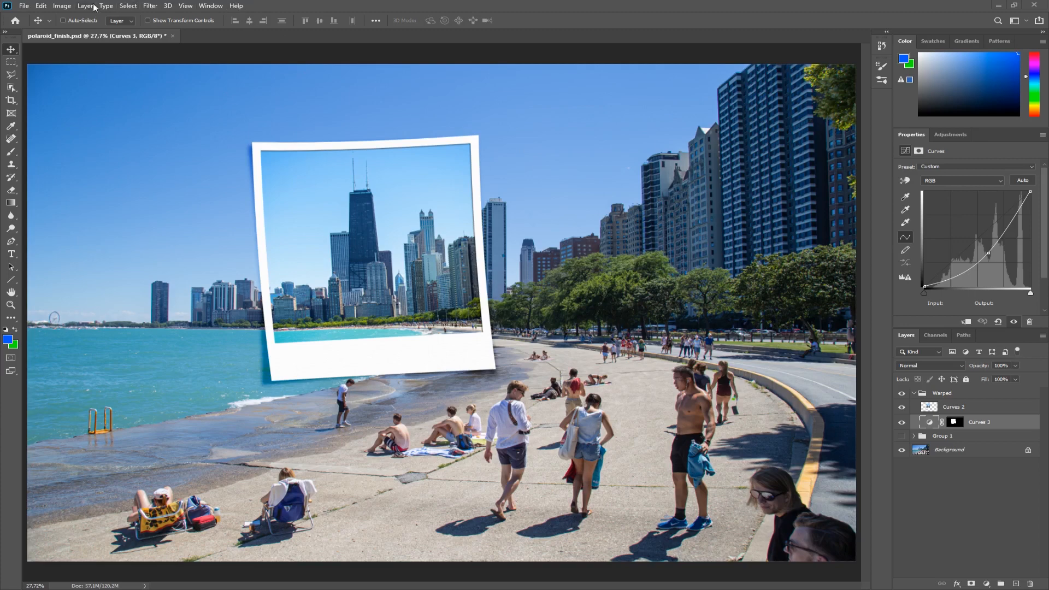
Close the finished polaroid document without saving and open IMG_1572.psd from the recent files.
left_click(173, 35)
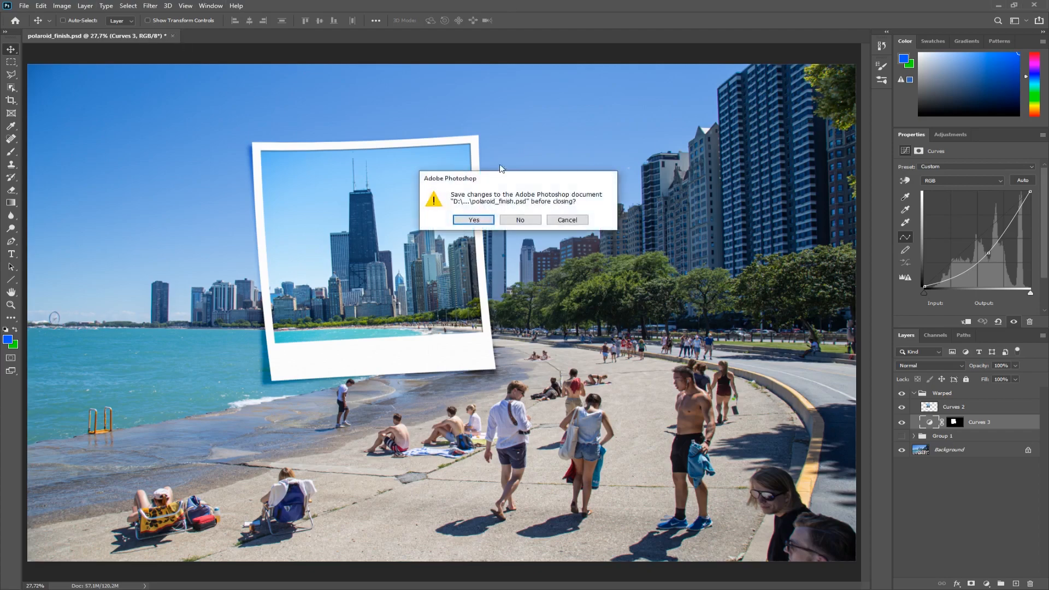
left_click(520, 220)
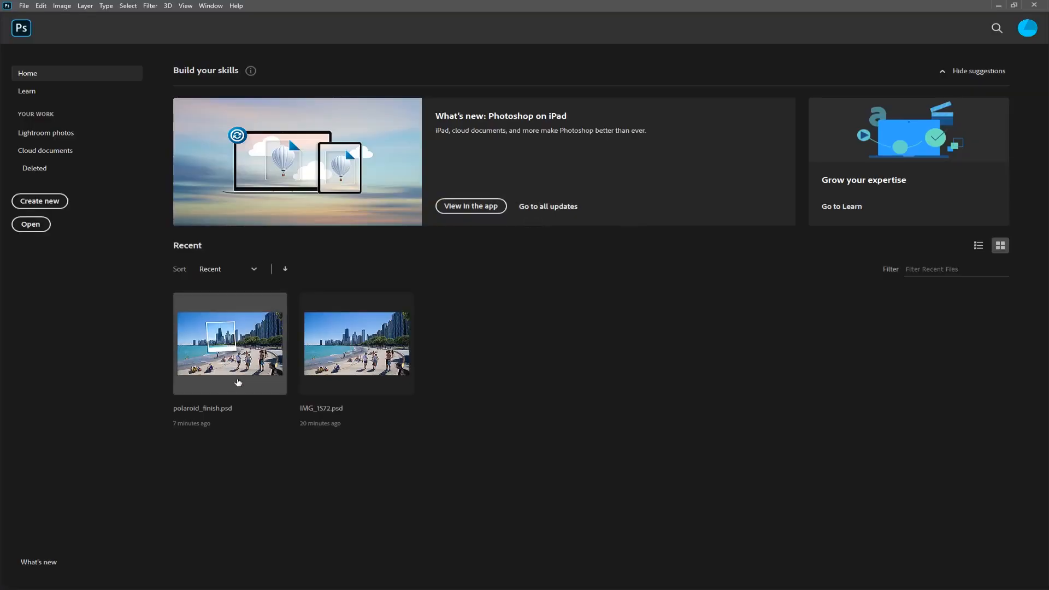
left_click(330, 345)
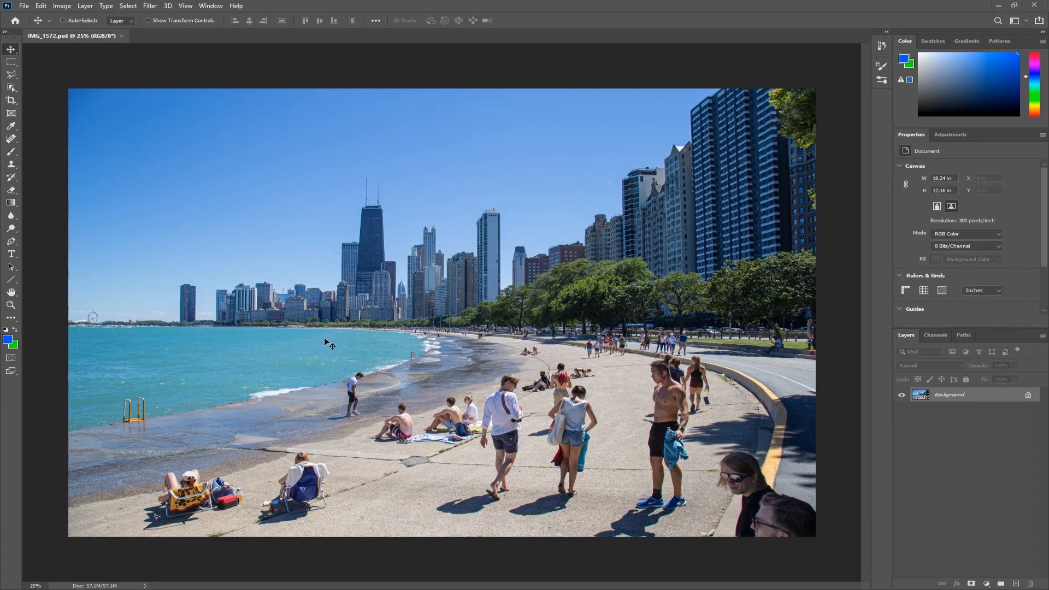
Look through the reference images of polaroid picture frames in the browser before returning to the photo.
key("alt+Tab")
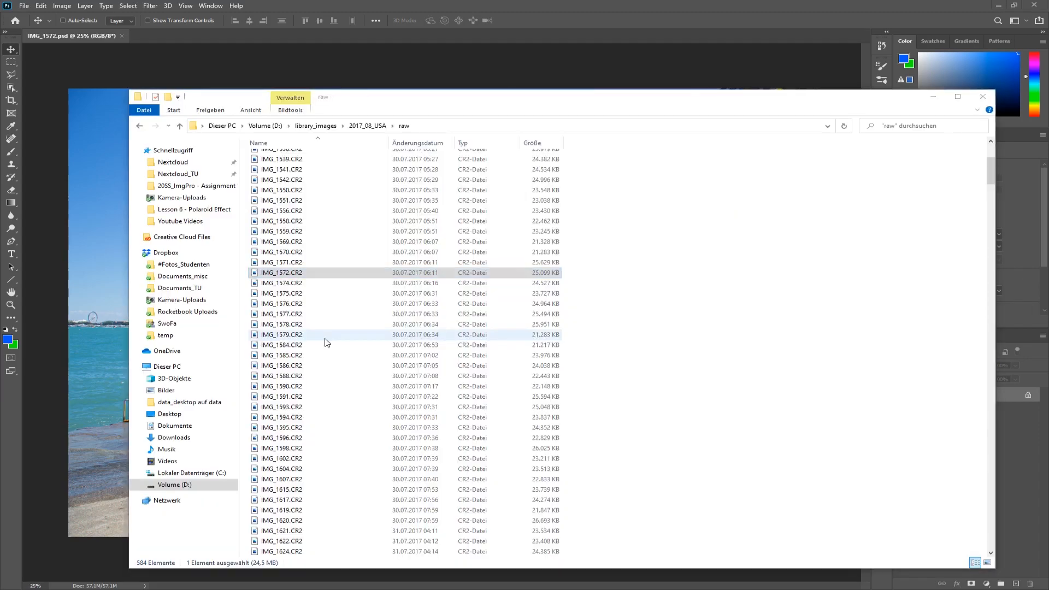
key("alt+Tab")
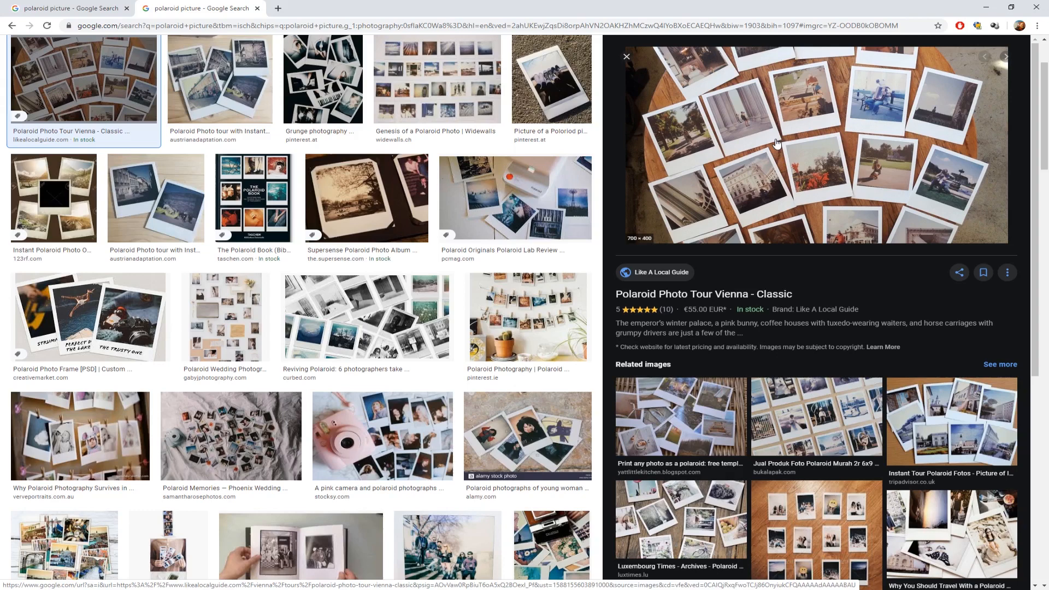
left_click(76, 8)
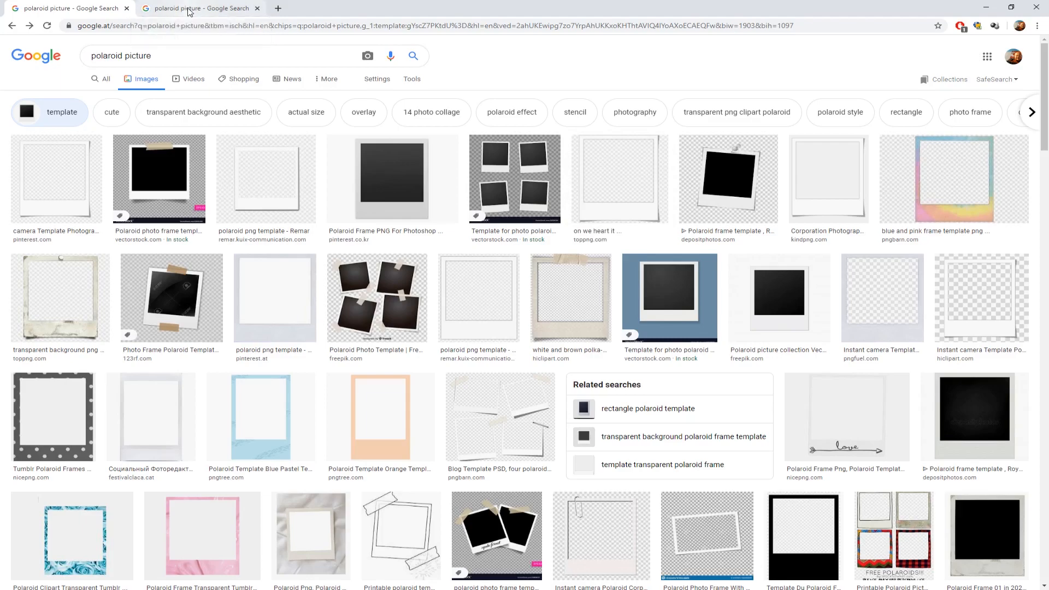
key("alt+Tab")
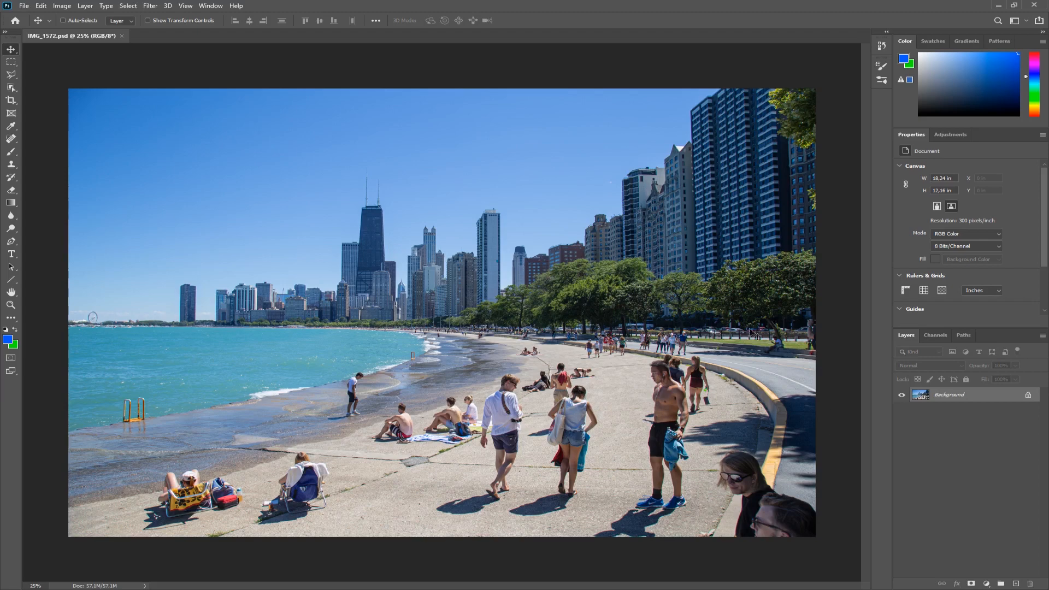
Select a square about 4.67 in wide around the skyline towers and copy it onto a new layer.
left_click(12, 65)
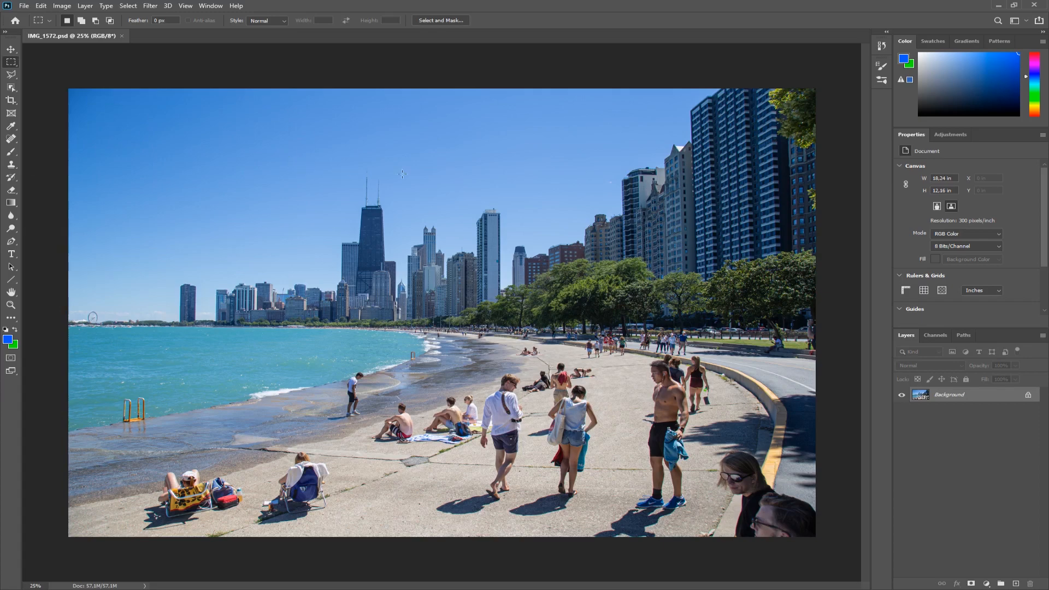
left_click_drag(309, 169, 500, 366)
left_click_drag(391, 221, 367, 226)
left_click_drag(410, 274, 409, 275)
key("ctrl+j")
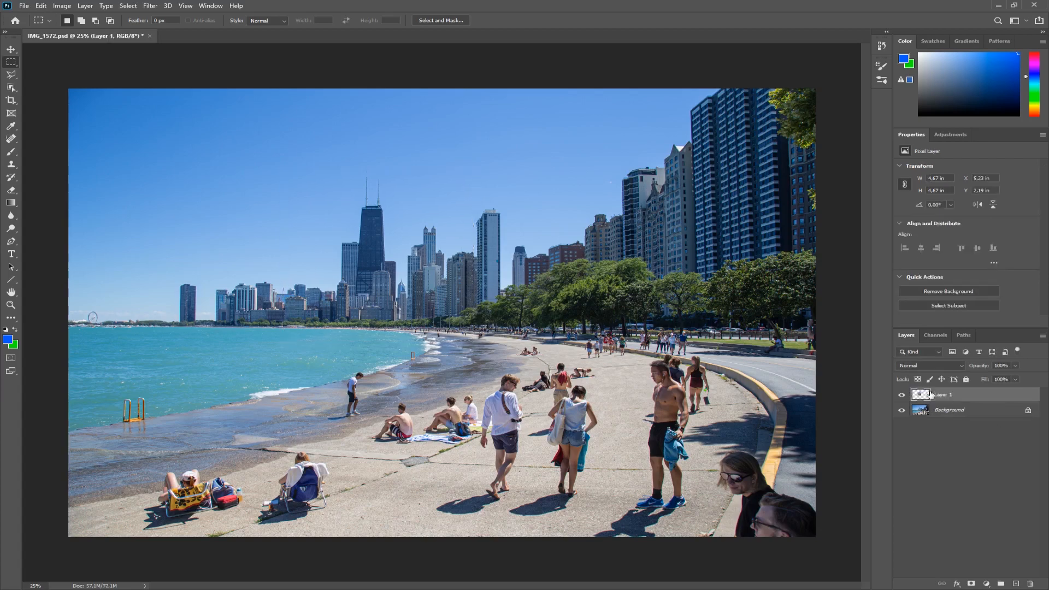
Hide the background layer and add a new empty layer above the skyline copy.
left_click(902, 412)
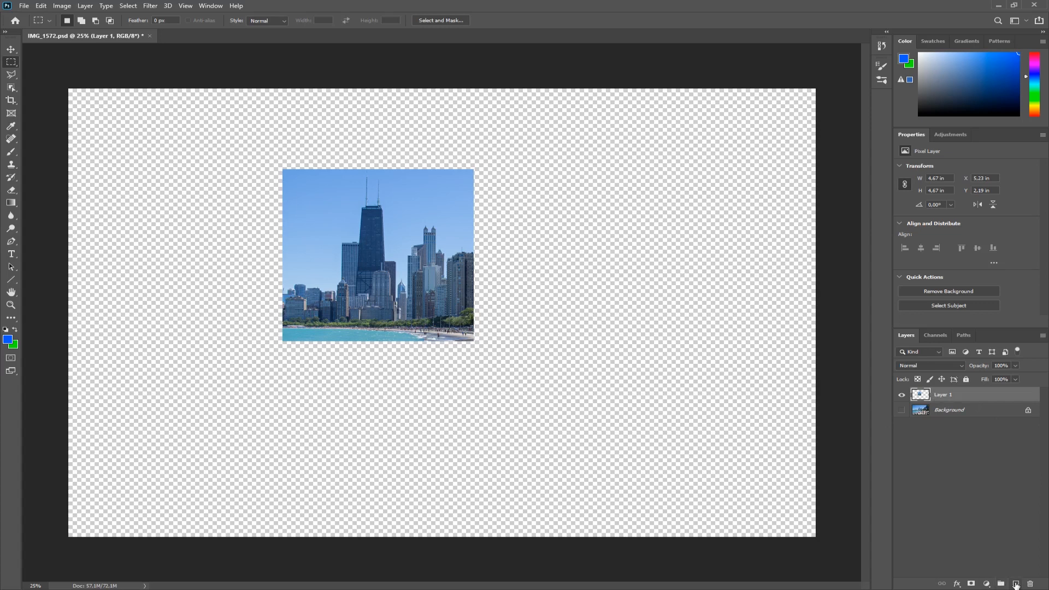
left_click(1016, 584)
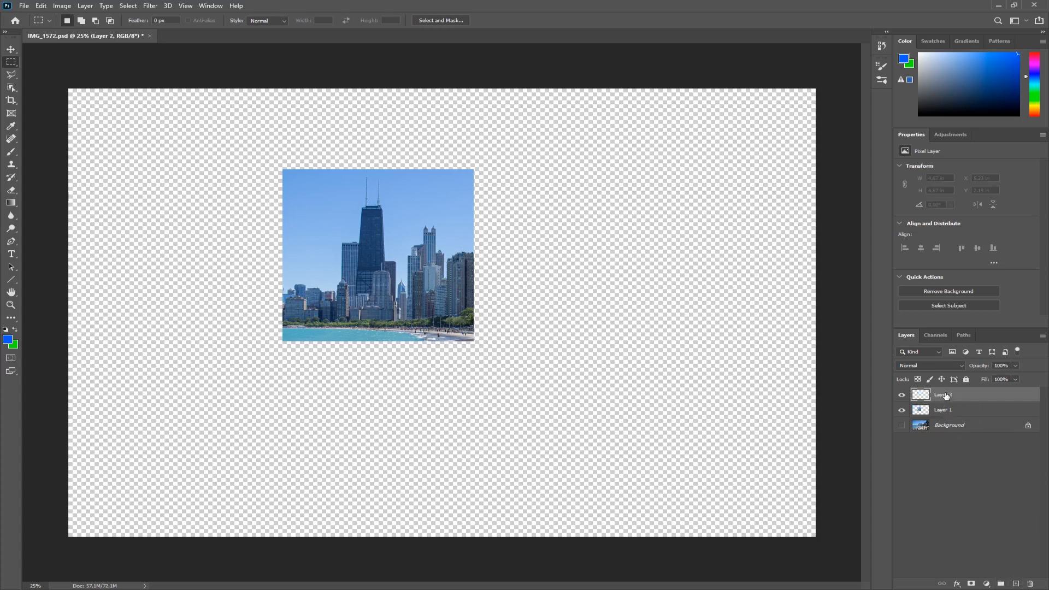
left_click(945, 410)
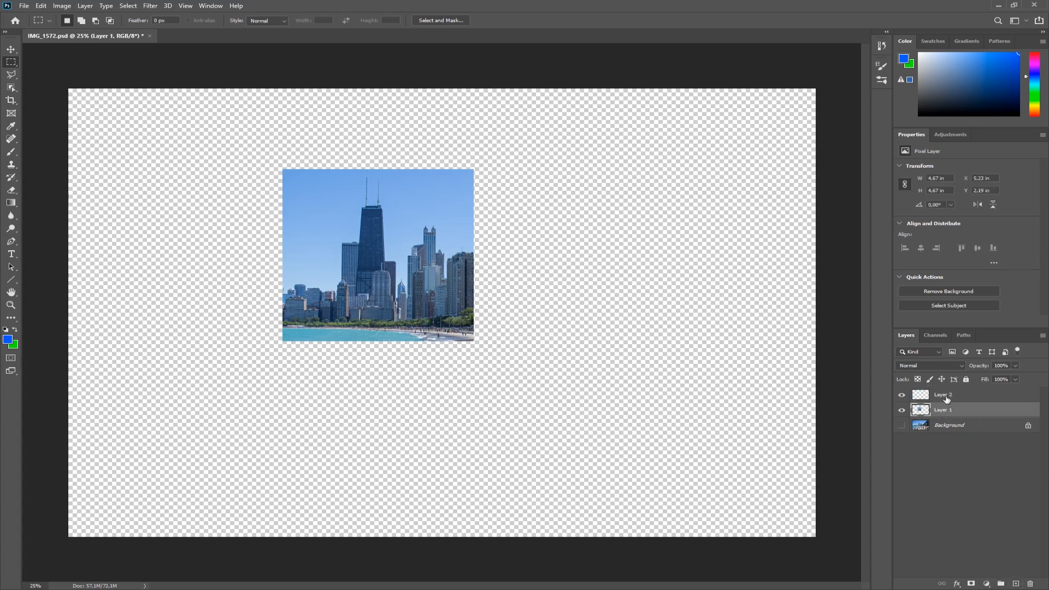
left_click(947, 398)
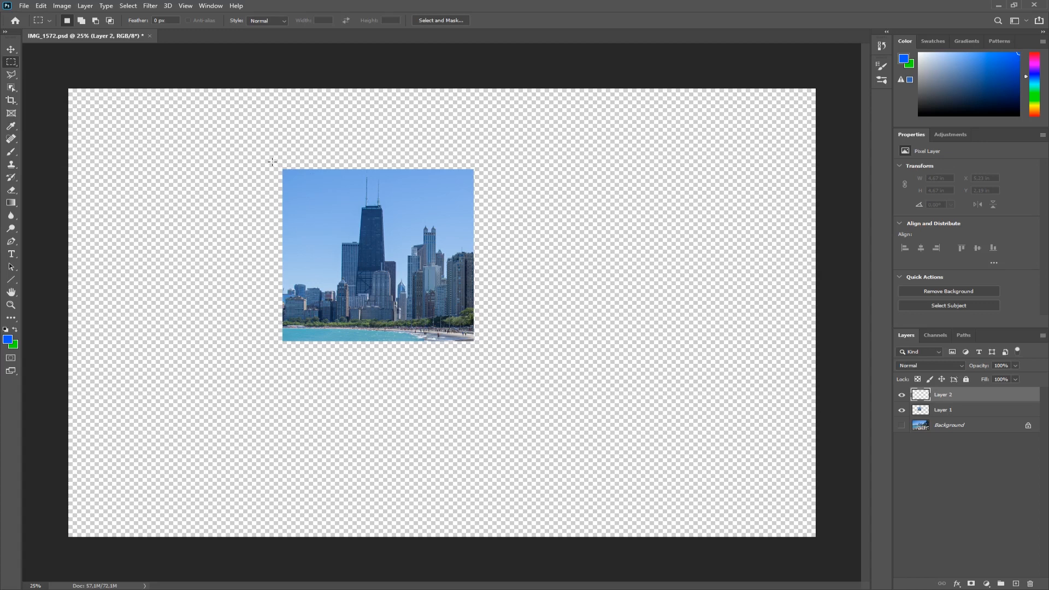
Draw a selection about 5.21 by 5.93 in around the square photo and fill it with white.
left_click_drag(273, 162, 282, 171)
left_click_drag(334, 223, 484, 379)
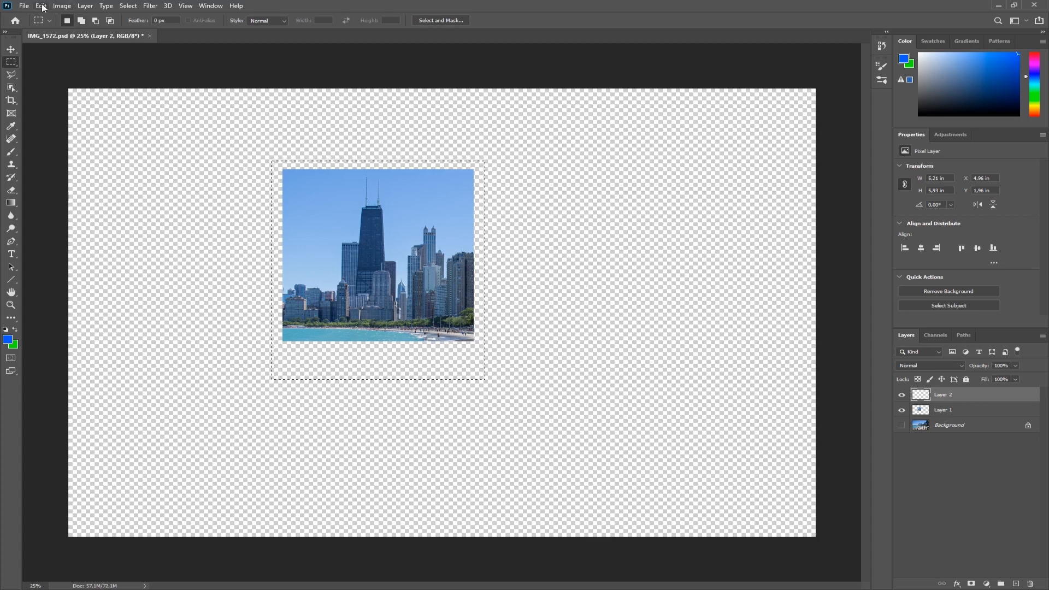
right_click(383, 361)
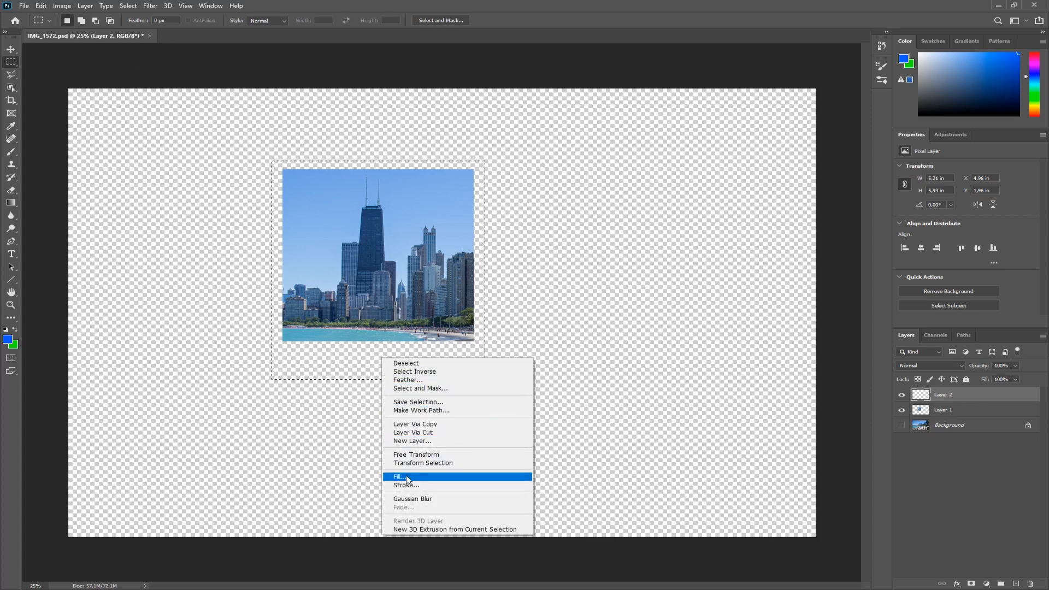
left_click(41, 5)
left_click(41, 6)
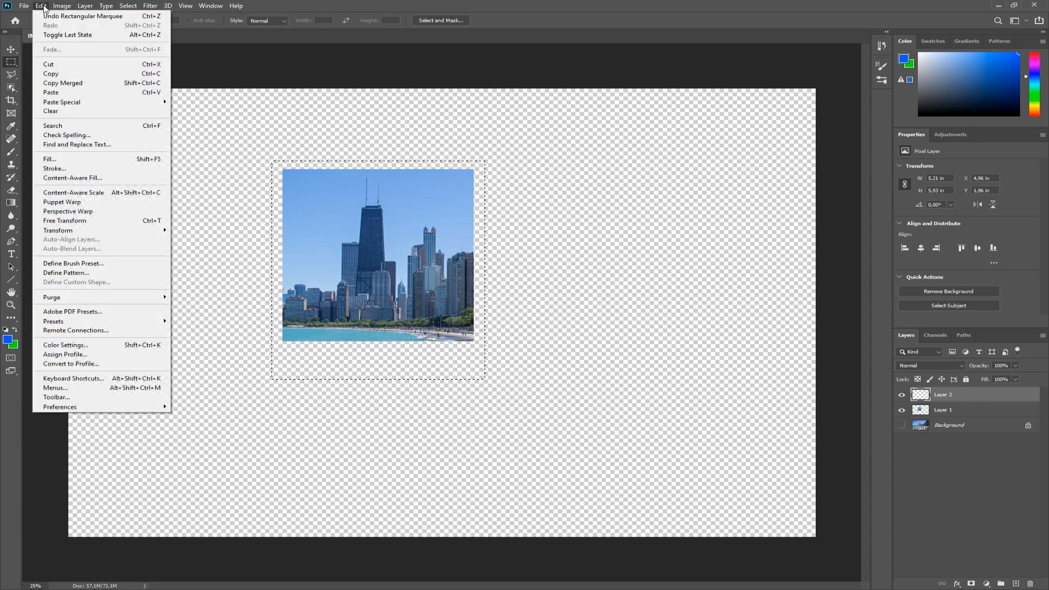
left_click(52, 161)
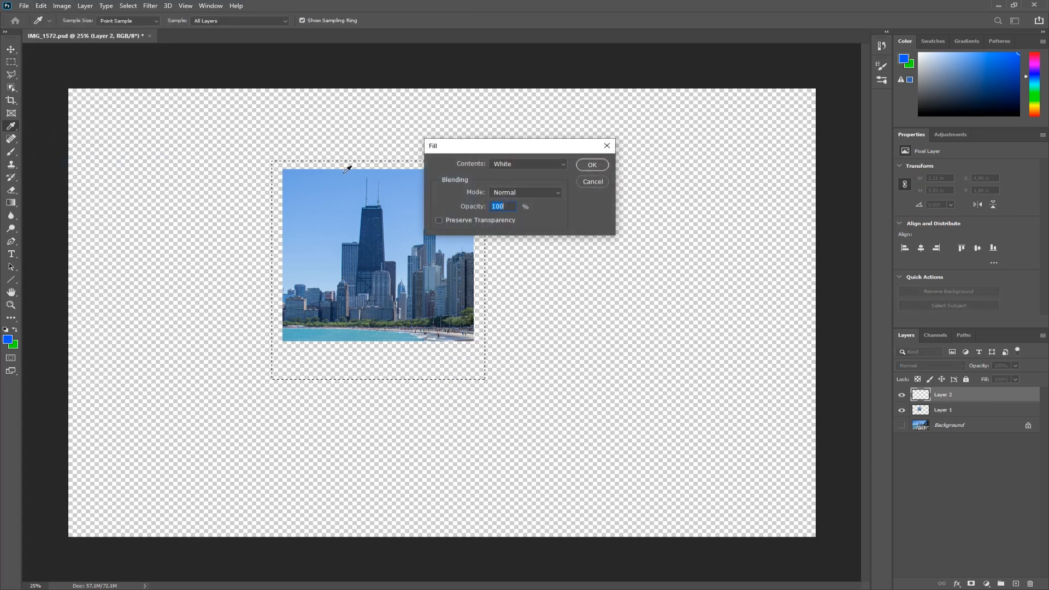
left_click(600, 166)
key("m")
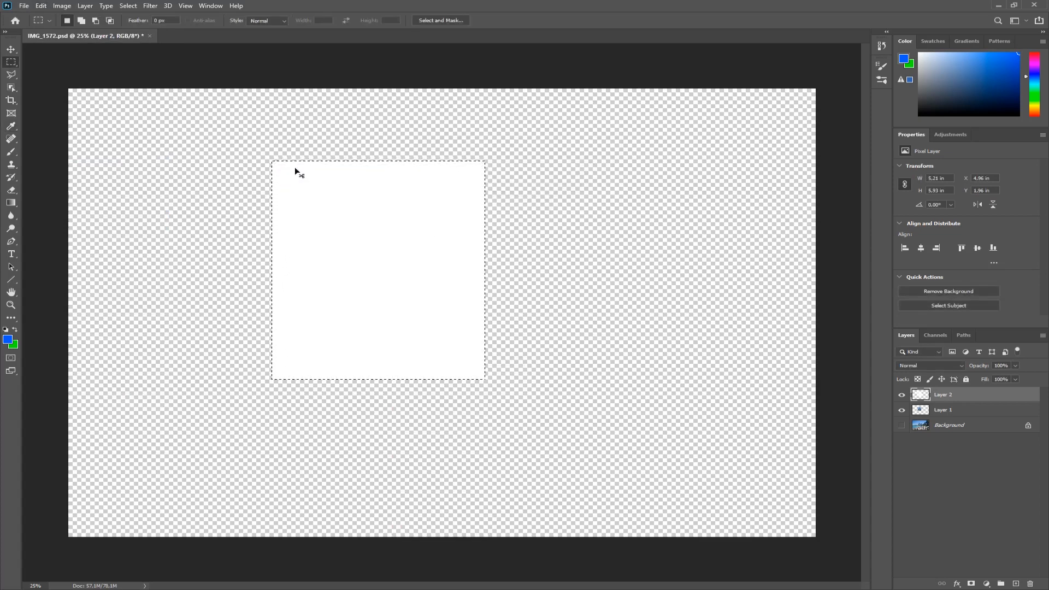
Deselect and move the white frame layer beneath the skyline photo layer.
key("ctrl+d")
left_click_drag(946, 412, 944, 396)
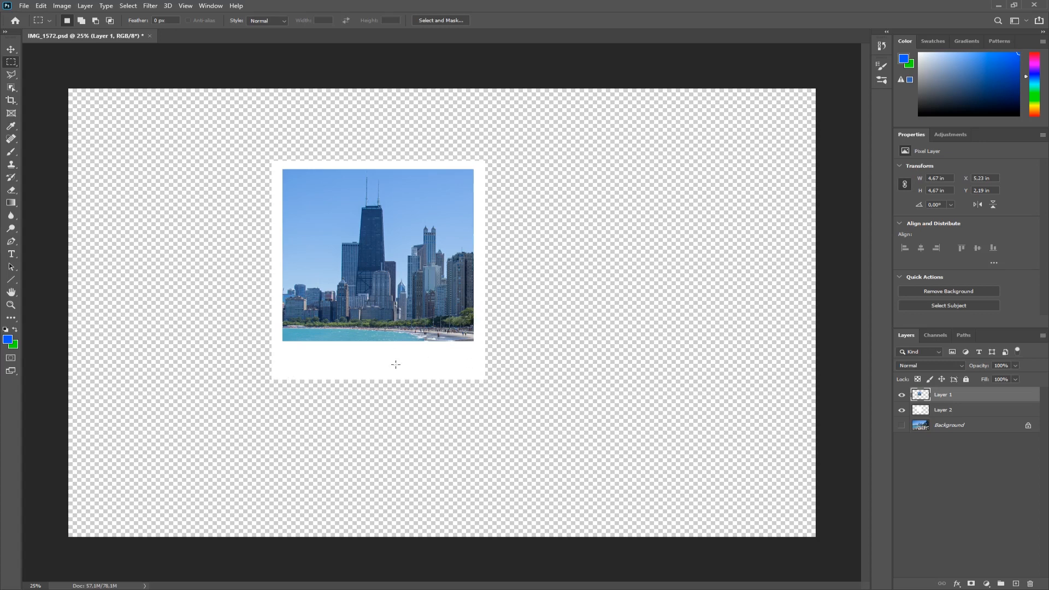
Convert the white frame layer to a smart object.
left_click(943, 413)
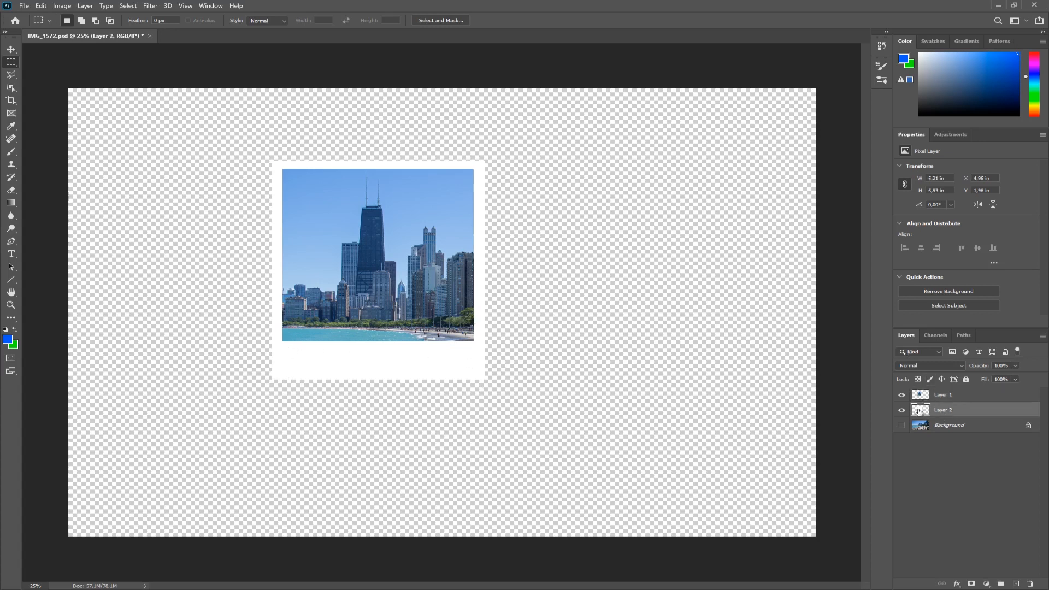
right_click(947, 411)
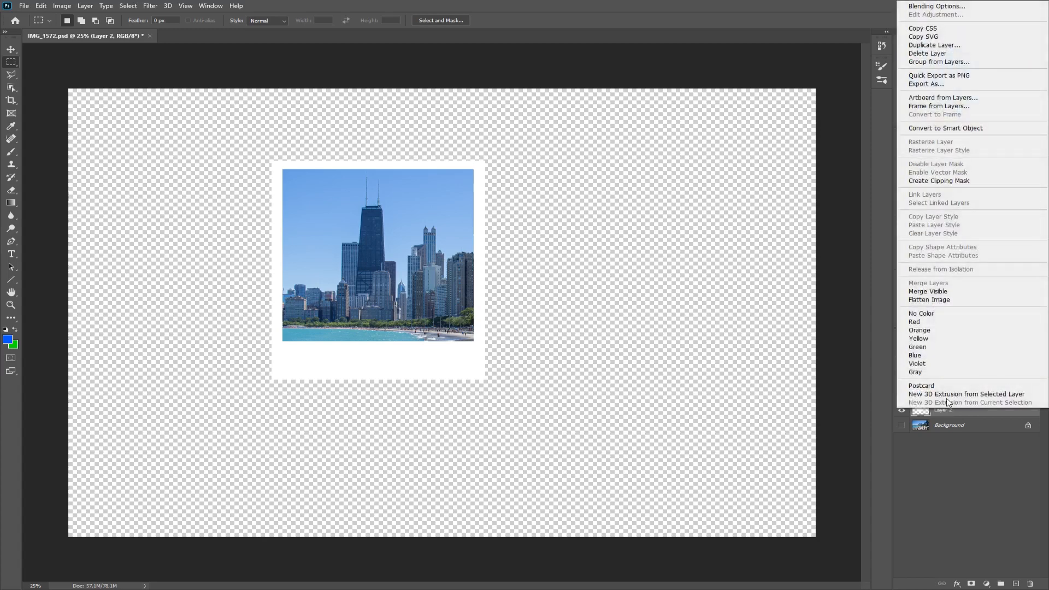
left_click(968, 129)
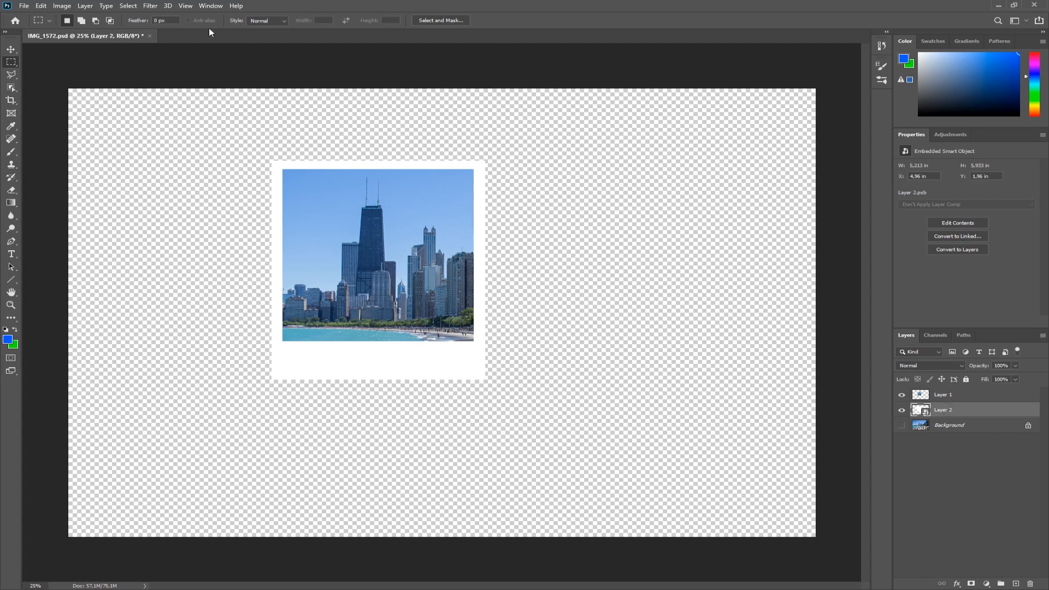
Apply a Filter Gallery effect to the white frame smart object.
left_click(150, 6)
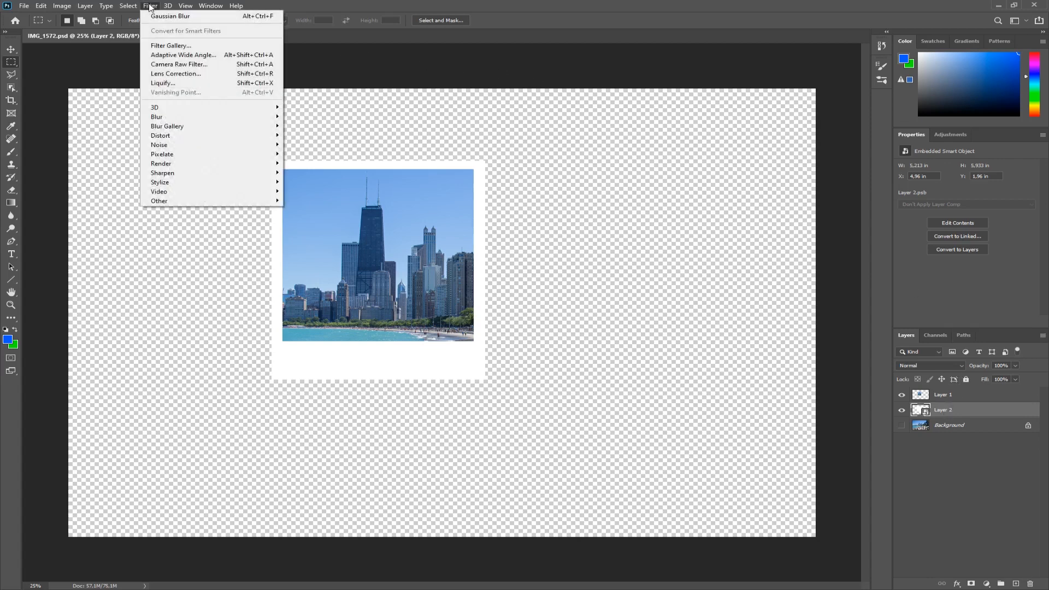
left_click(172, 48)
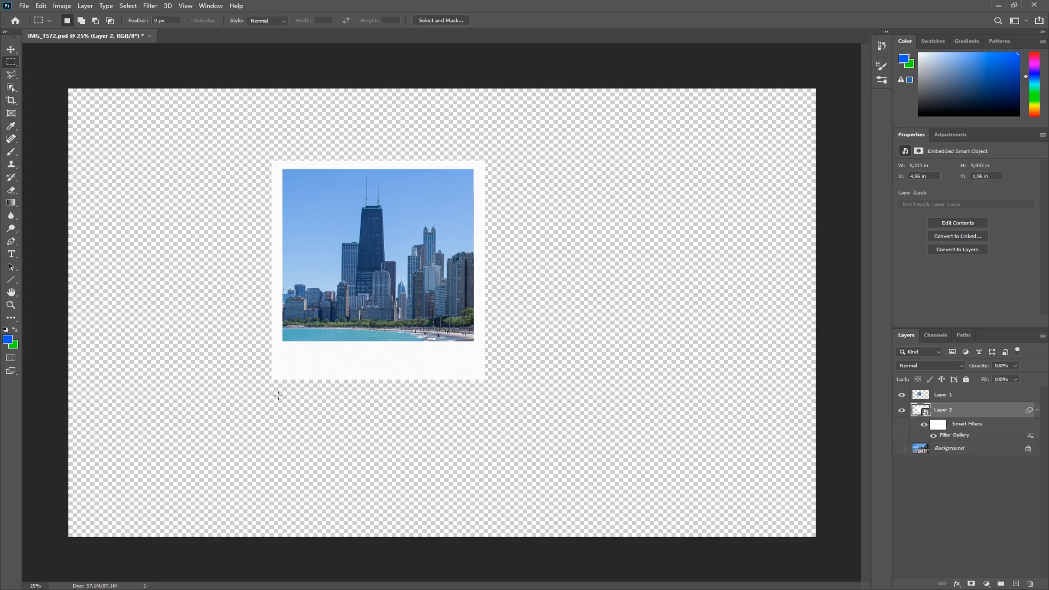
Zoom into the frame's lower edge and reopen the Filter Gallery to set the Texturizer relief to 1.
left_click(11, 305)
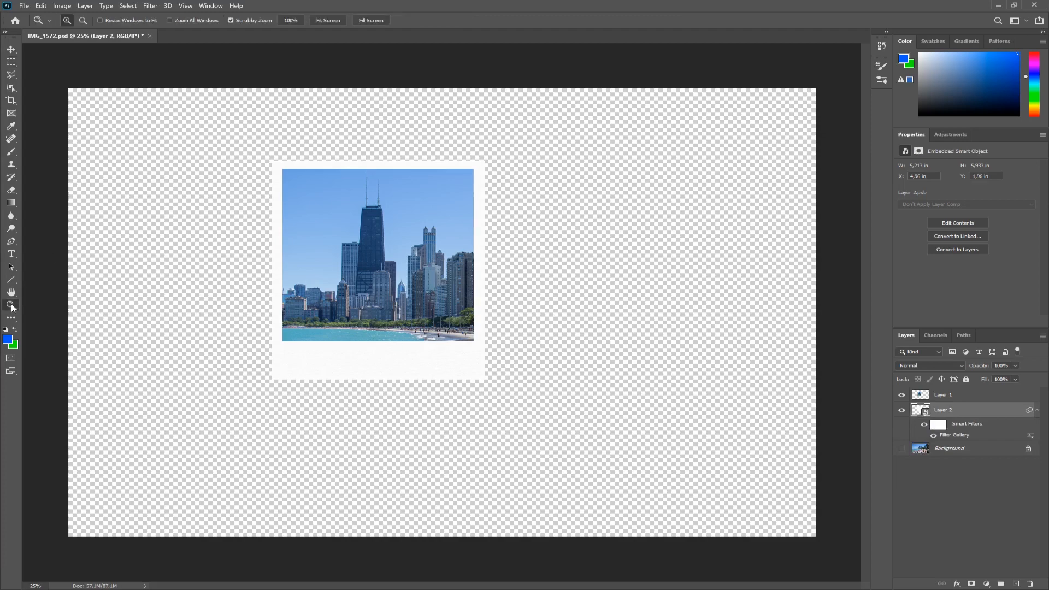
left_click_drag(272, 331, 393, 271)
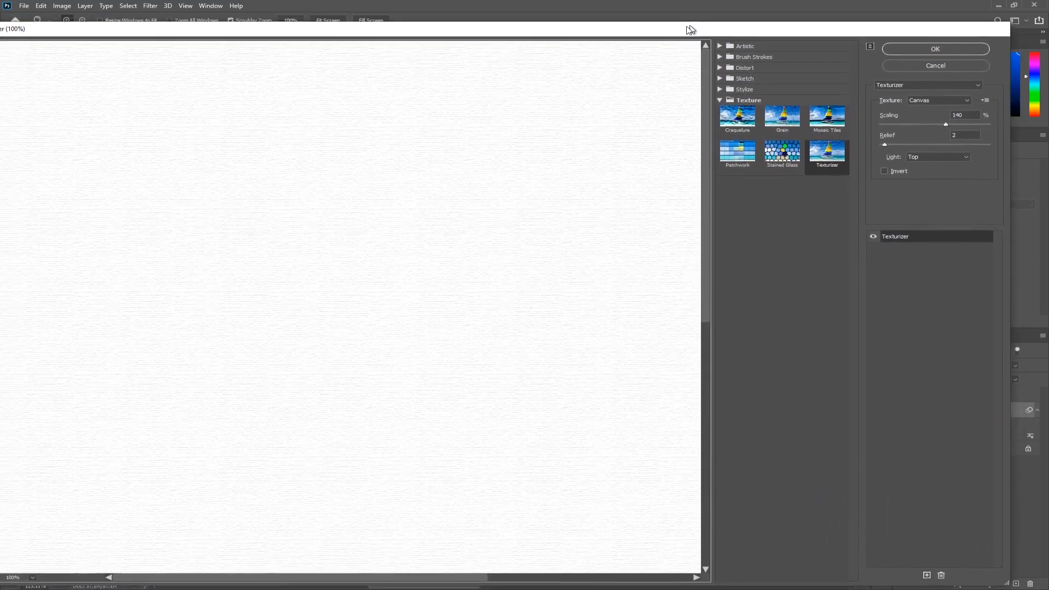
left_click_drag(689, 29, 674, 38)
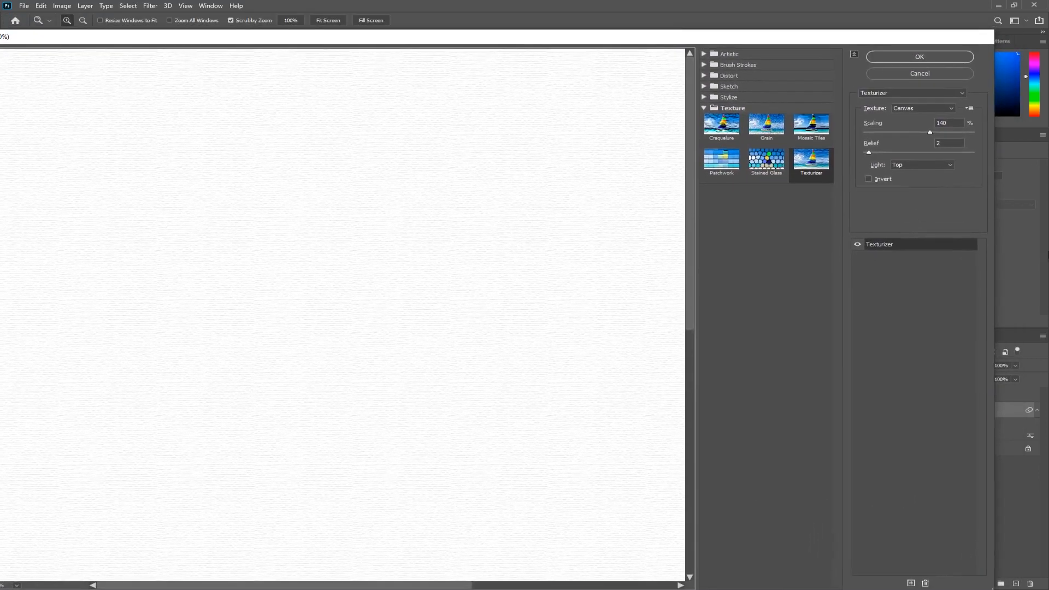
left_click_drag(996, 219, 672, 222)
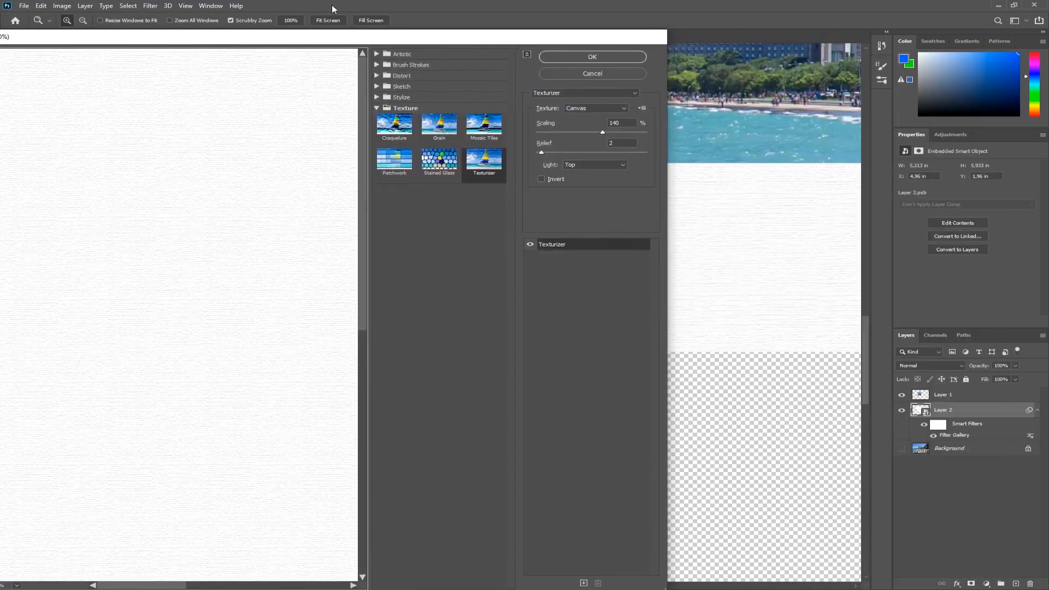
left_click_drag(330, 40, 469, 14)
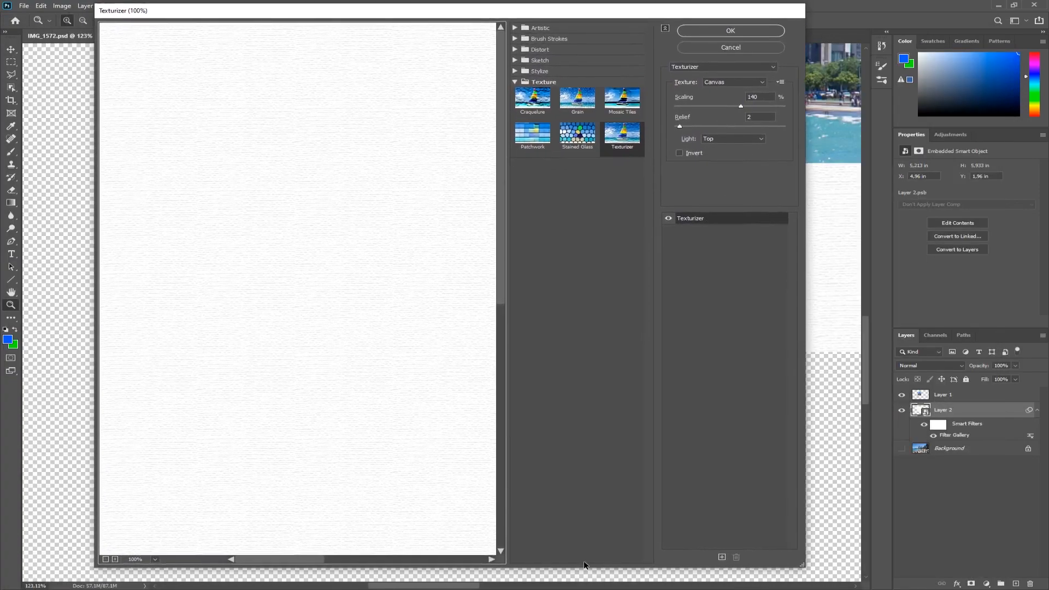
left_click_drag(586, 568, 579, 340)
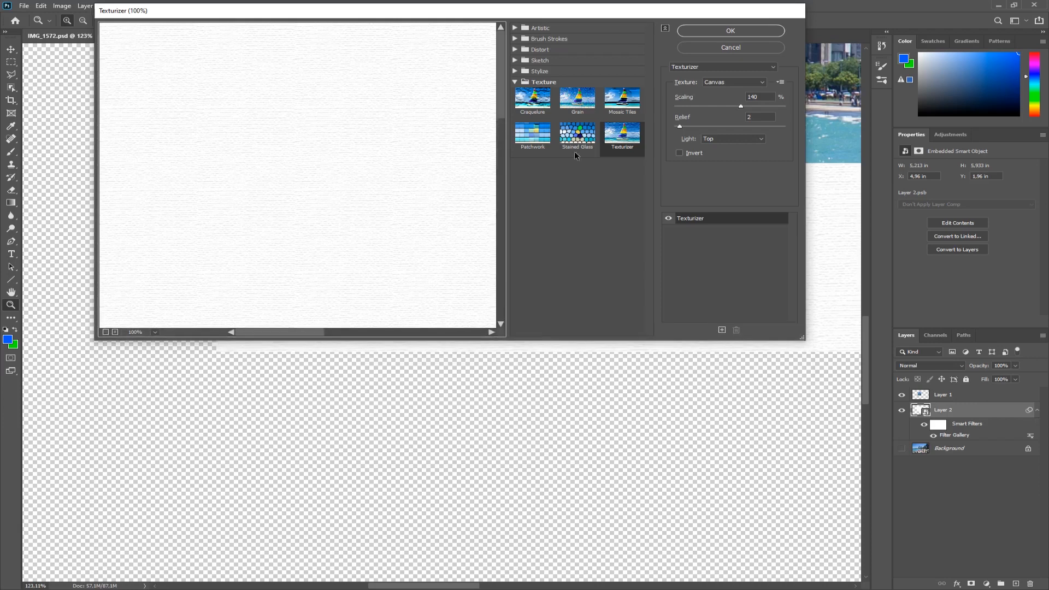
left_click_drag(539, 13, 613, 87)
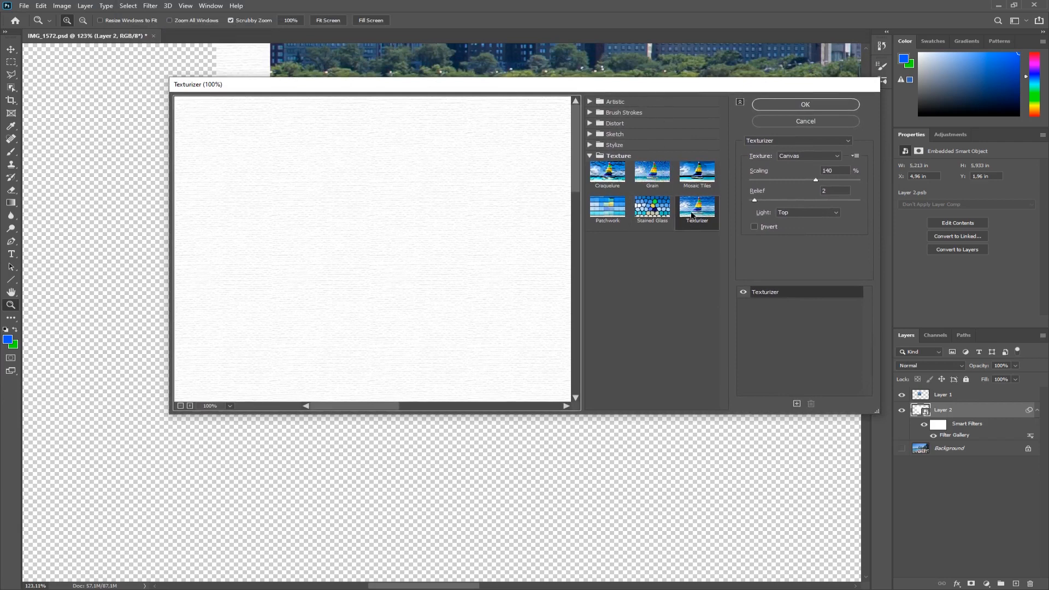
left_click(621, 158)
left_click(625, 157)
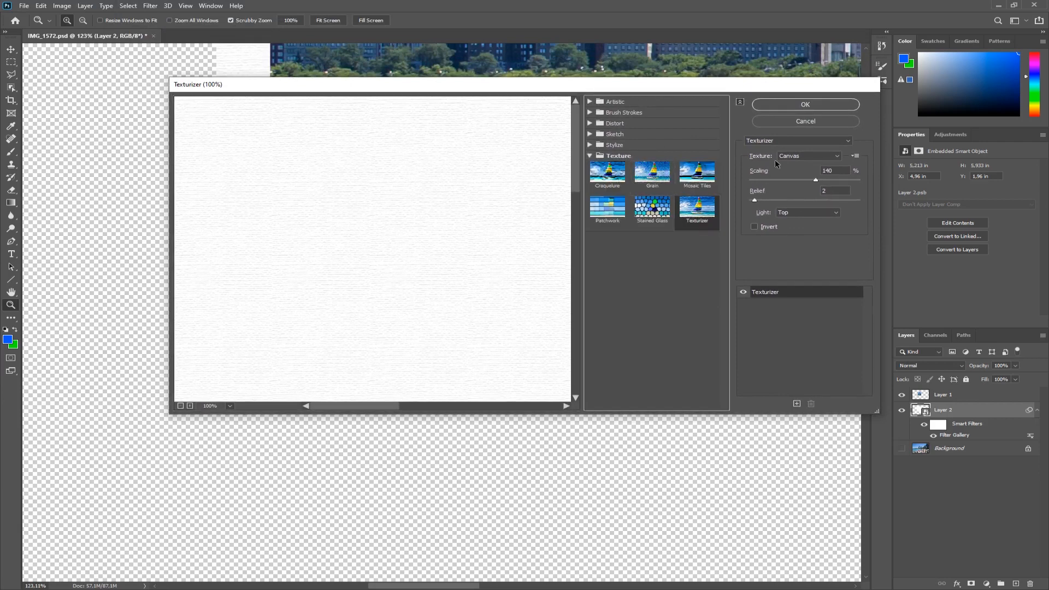
left_click(756, 201)
left_click_drag(755, 201, 753, 201)
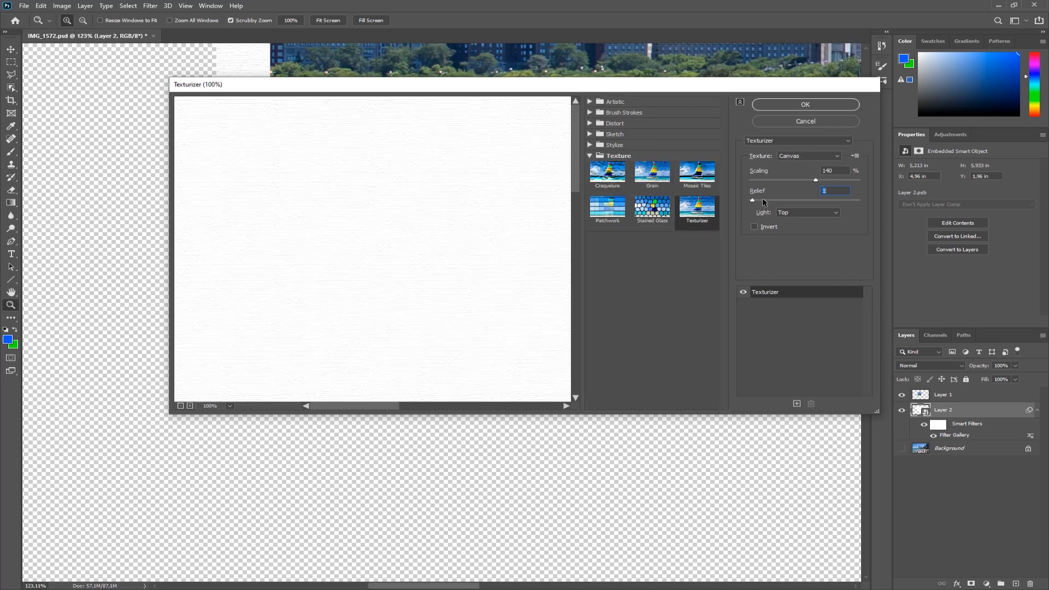
left_click(804, 105)
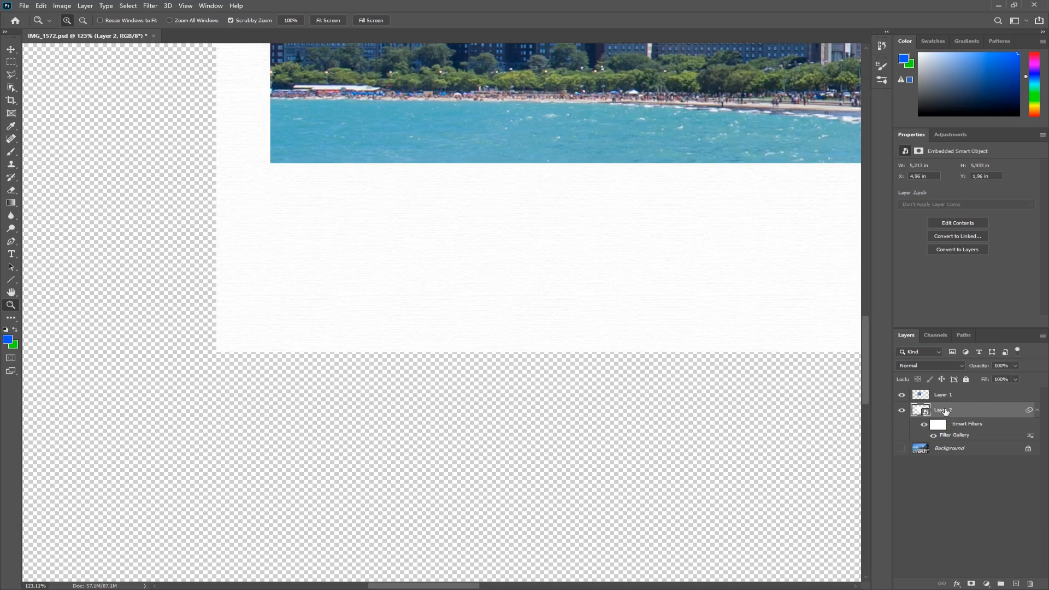
Reopen the Filter Gallery on the white frame and apply the Canvas Texturizer at relief 2.
left_click(149, 6)
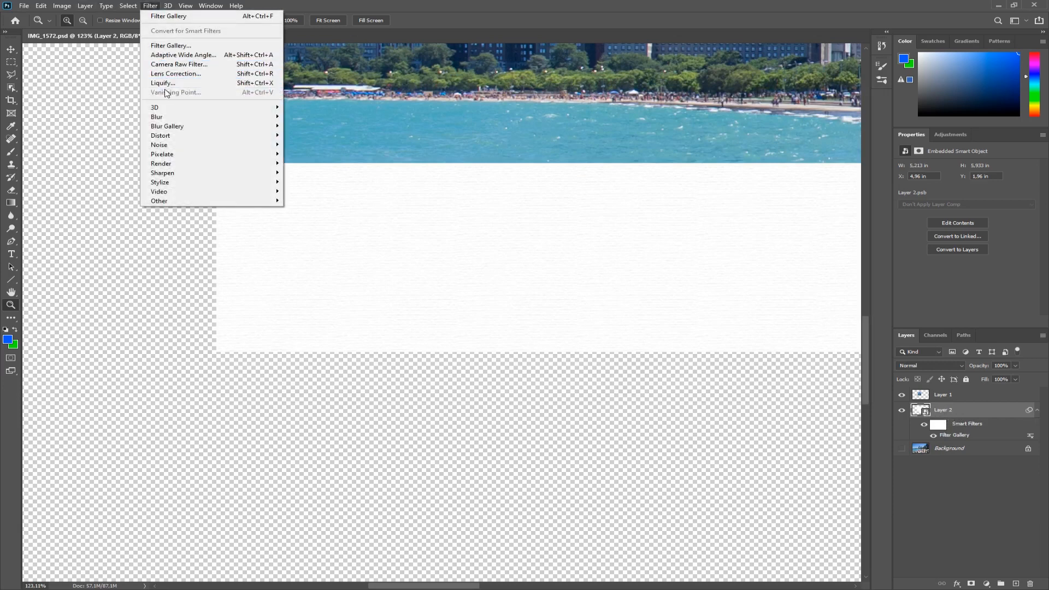
left_click(168, 47)
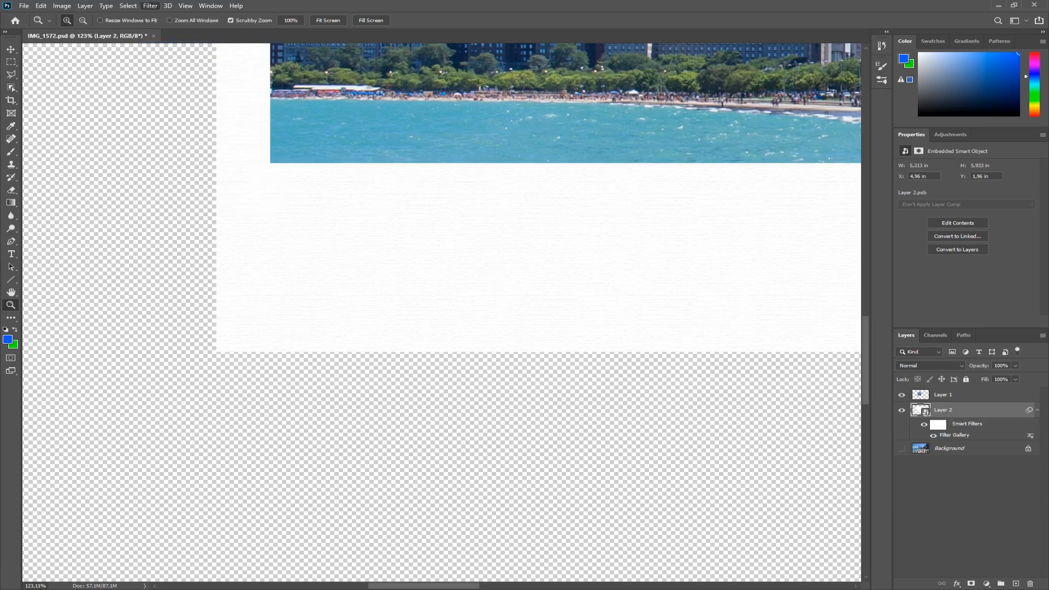
left_click_drag(0, 76, 674, 40)
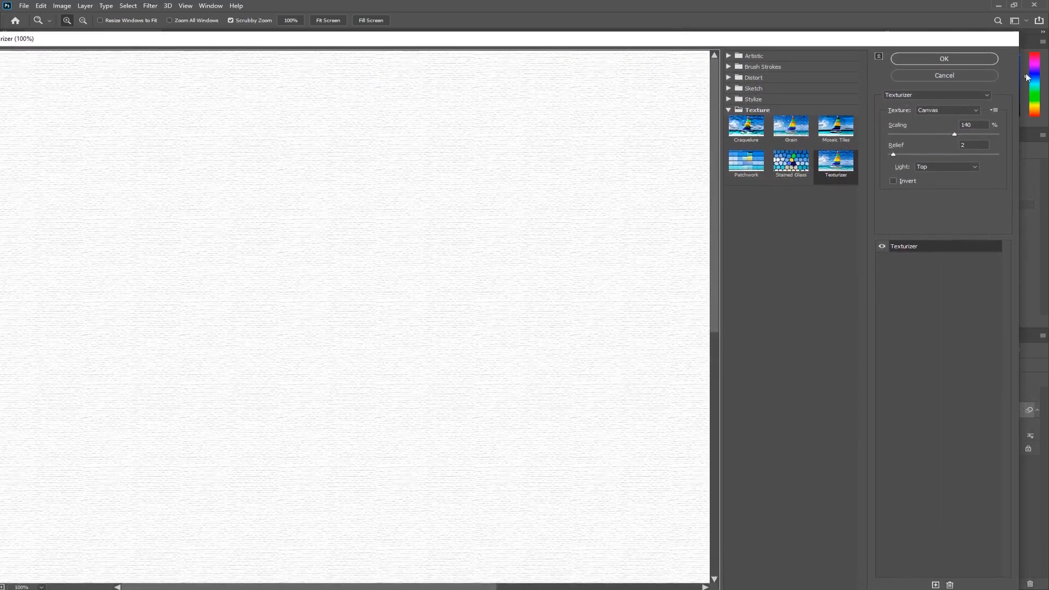
left_click(945, 59)
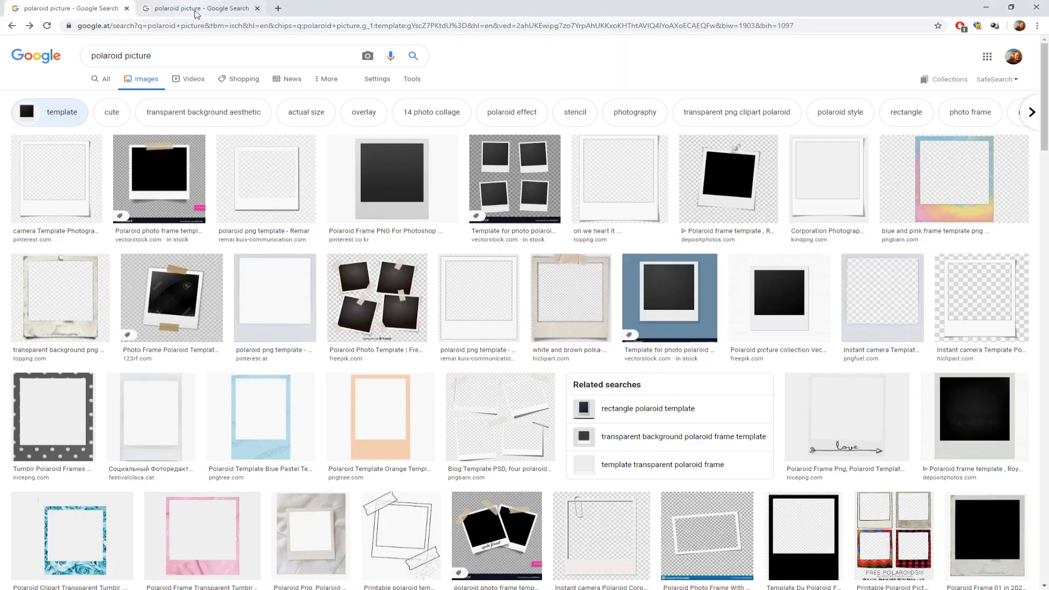
Examine polaroid reference photos in the browser and review the whole framed composition.
left_click(198, 10)
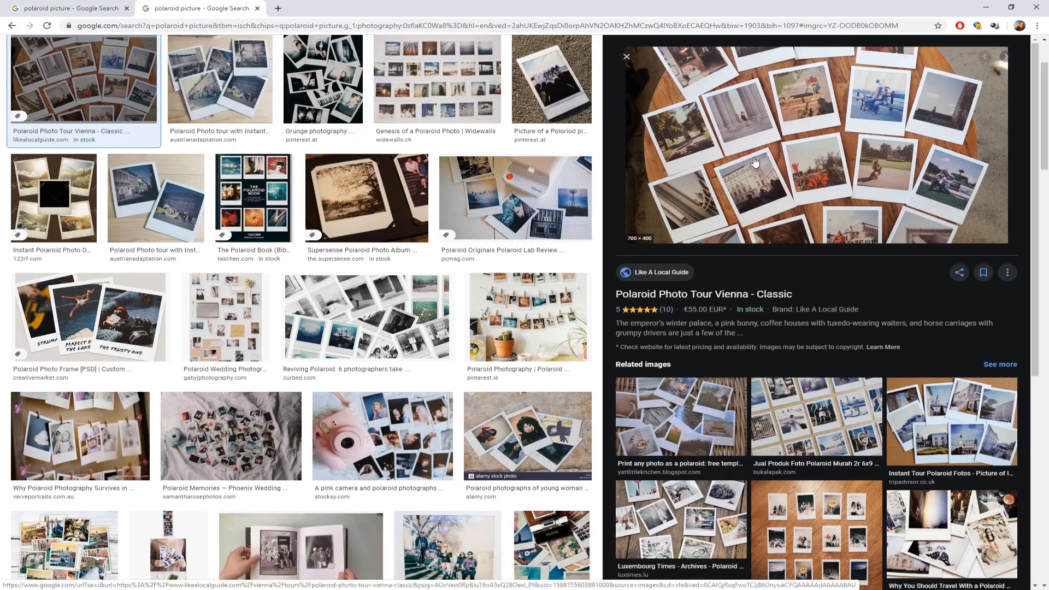
left_click(552, 80)
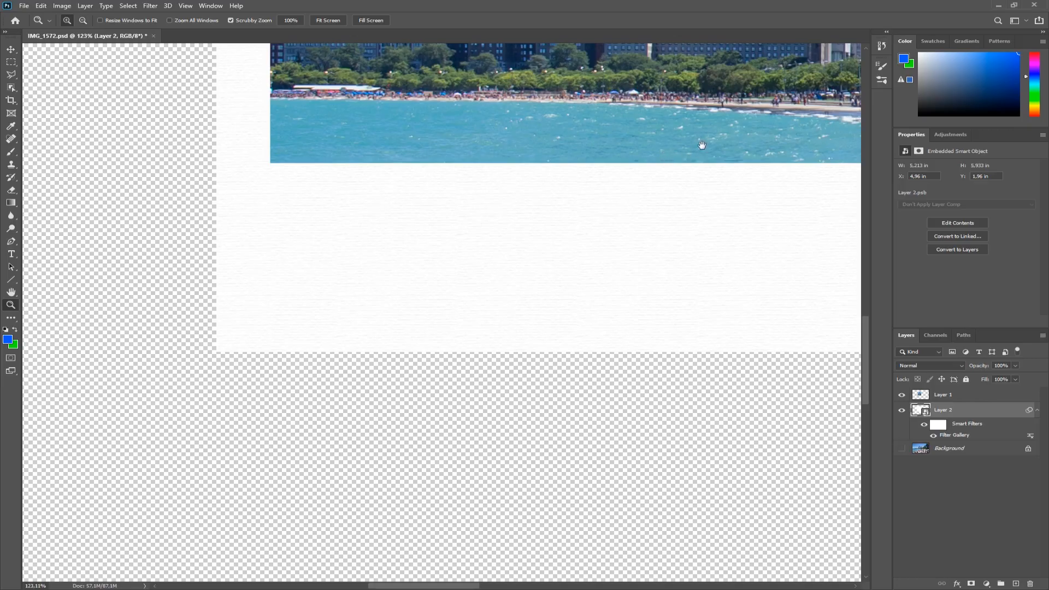
left_click_drag(702, 145, 547, 311)
left_click(542, 310, "alt")
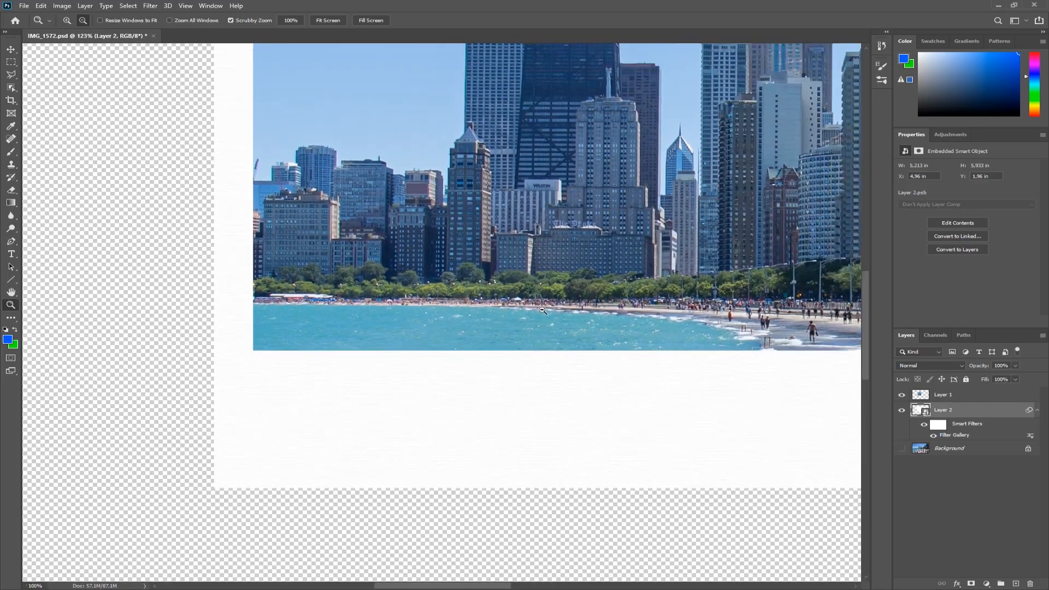
left_click(543, 311, "alt")
left_click(543, 310, "alt")
left_click_drag(633, 197, 581, 310)
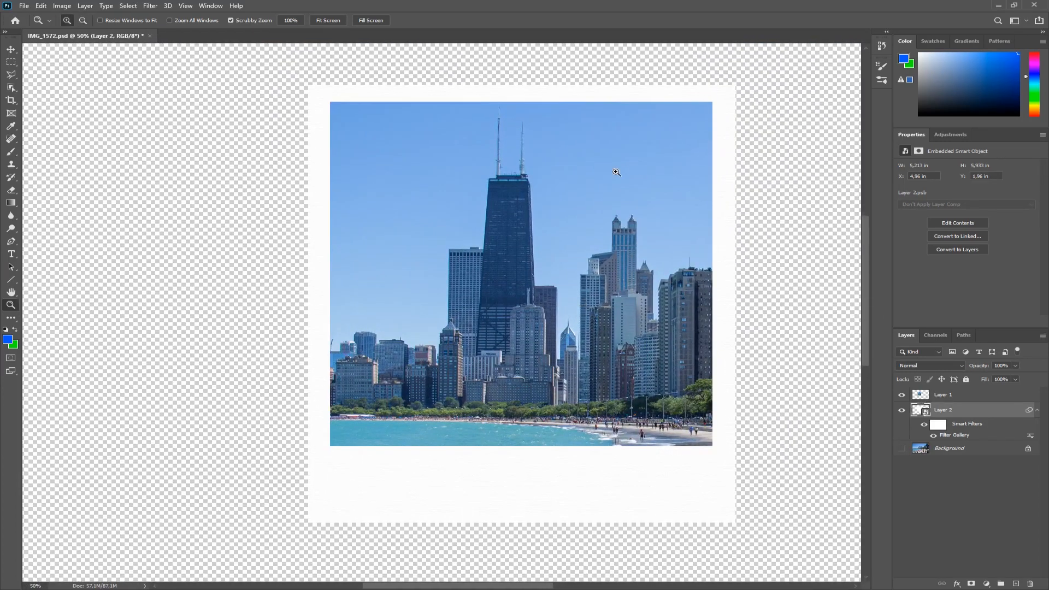
Add an Inner Shadow to the skyline photo layer with 50% opacity, distance 8 px and size 7 px.
left_click(949, 395)
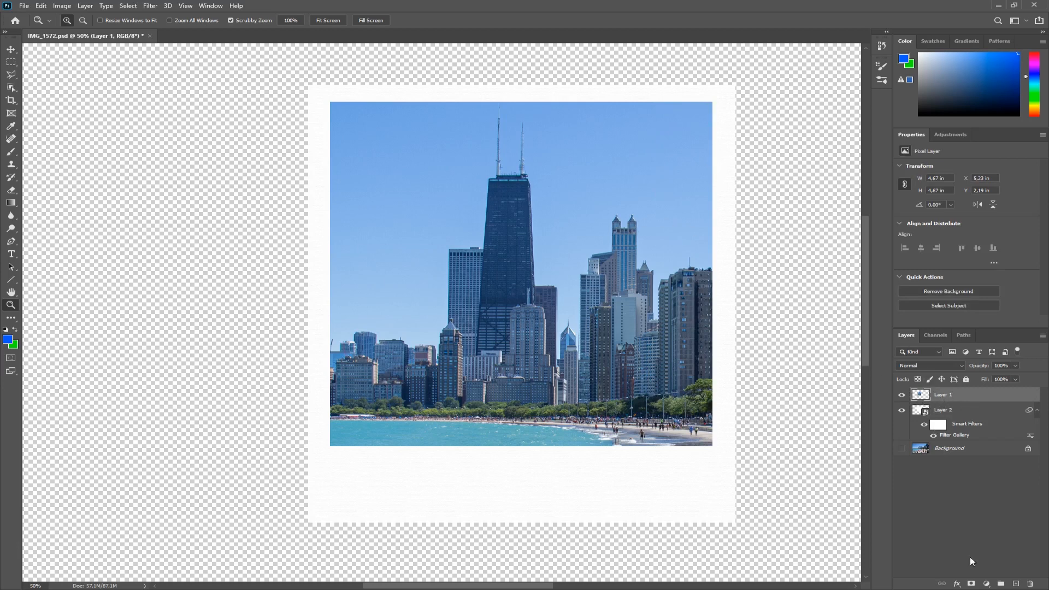
left_click(958, 584)
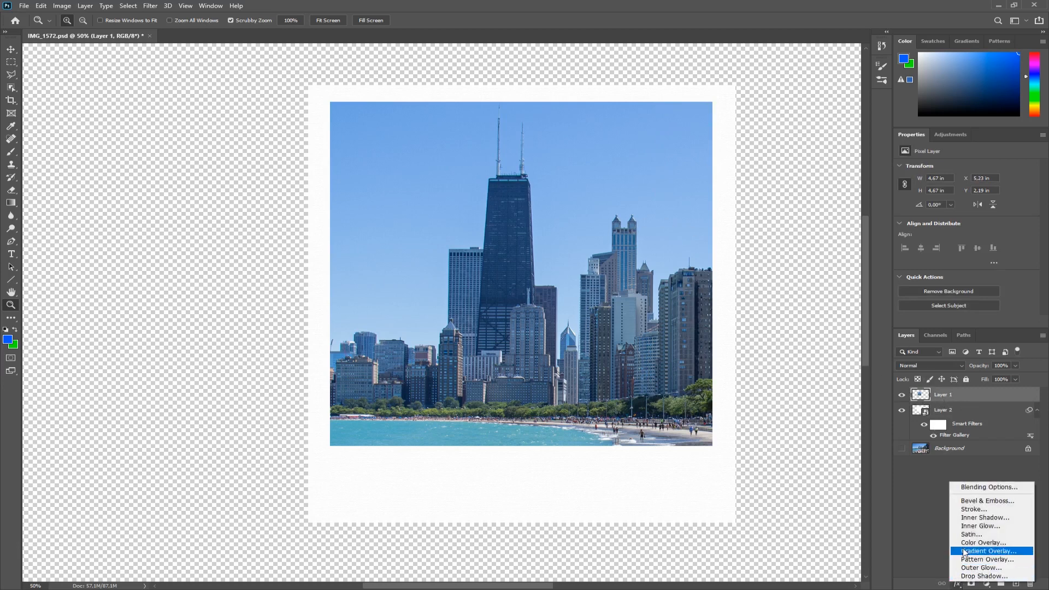
left_click(974, 519)
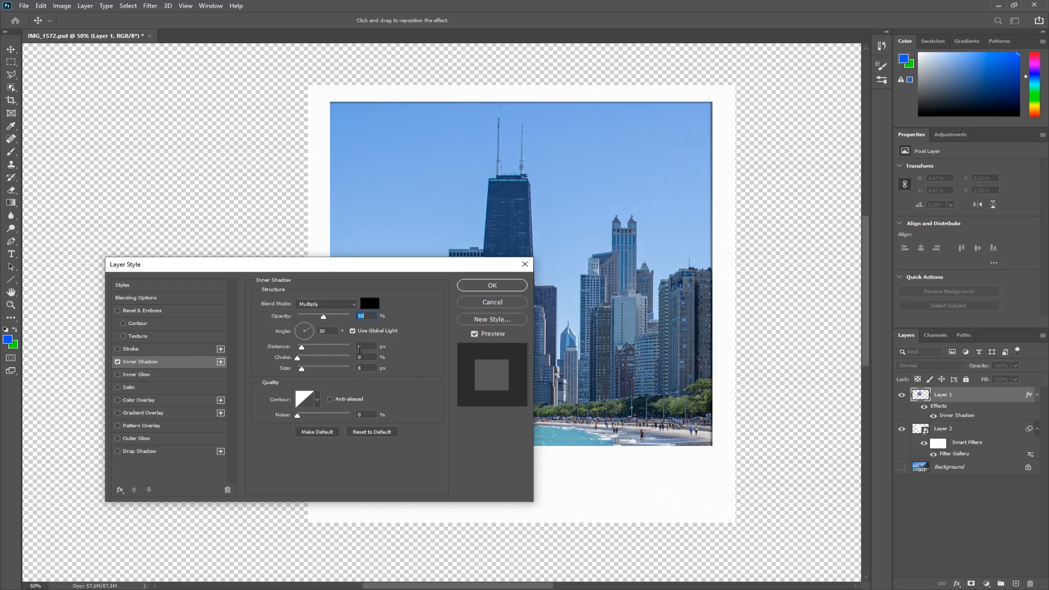
left_click_drag(302, 348, 308, 372)
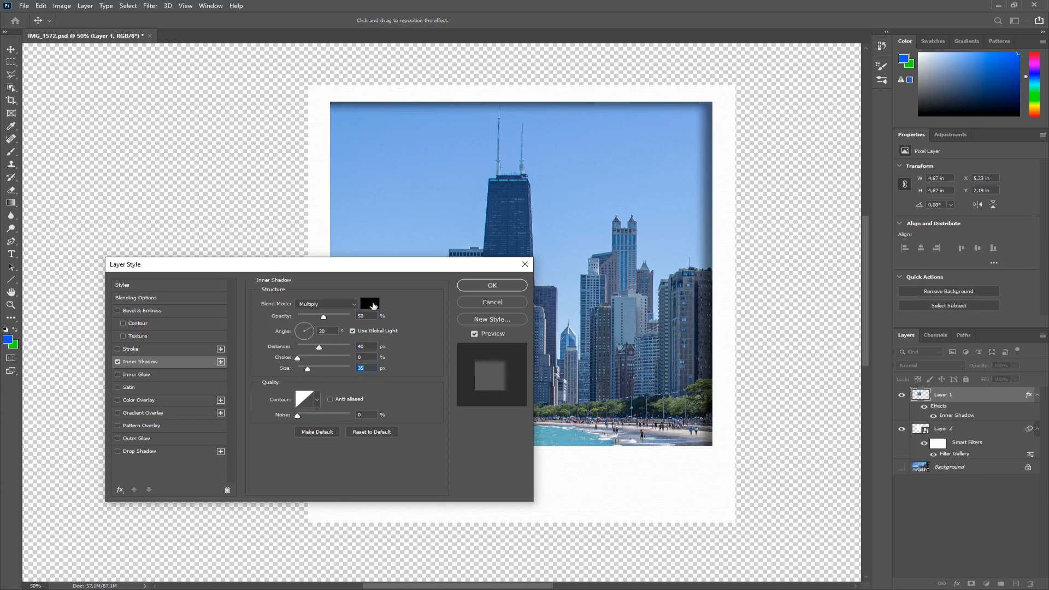
left_click_drag(309, 371, 301, 372)
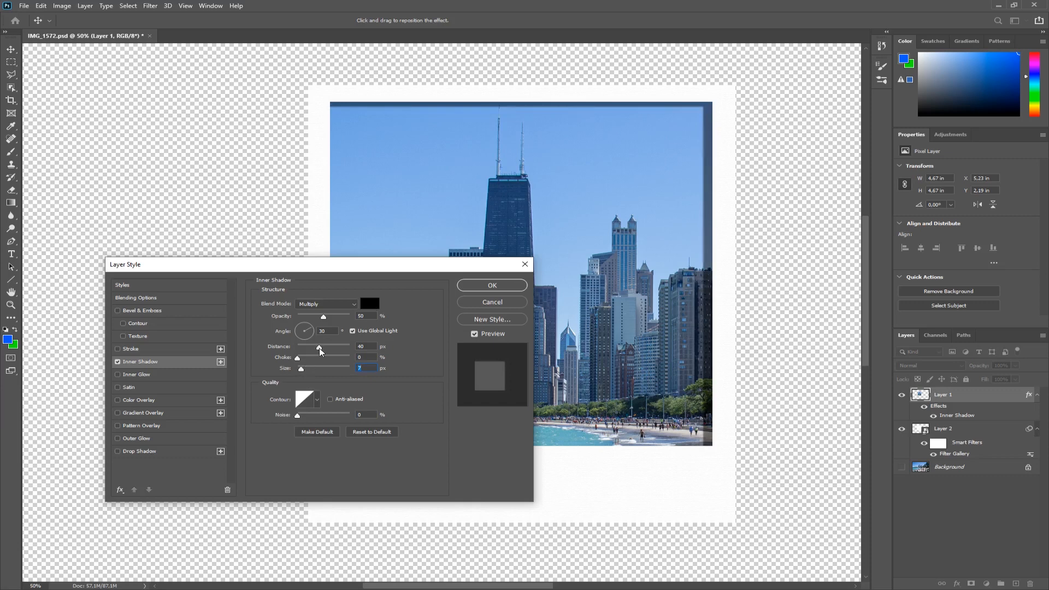
left_click_drag(321, 352, 304, 351)
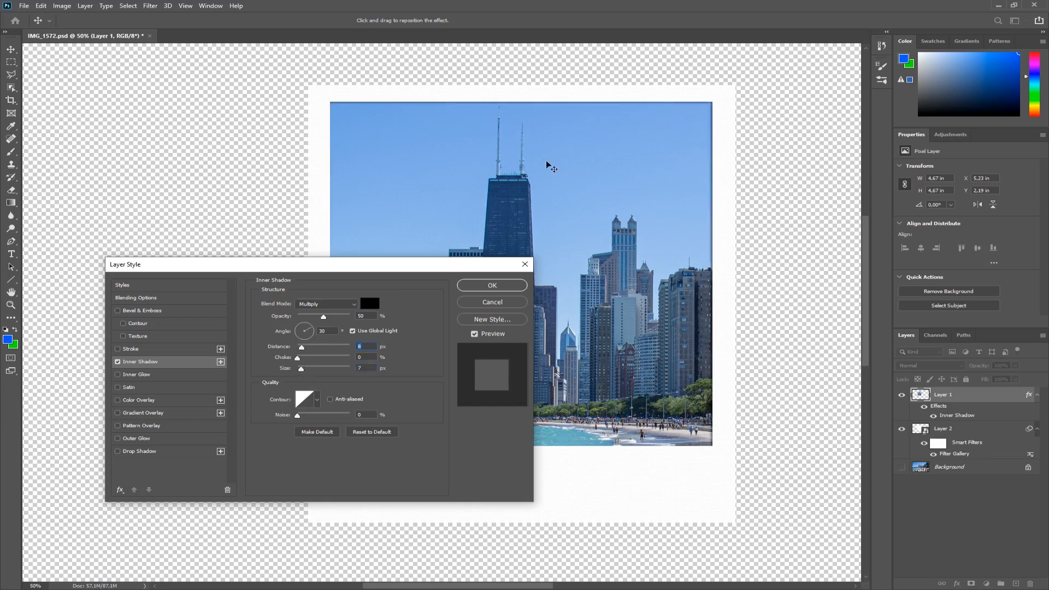
left_click(478, 286)
Review the polaroid reference photos in the browser again.
key("z")
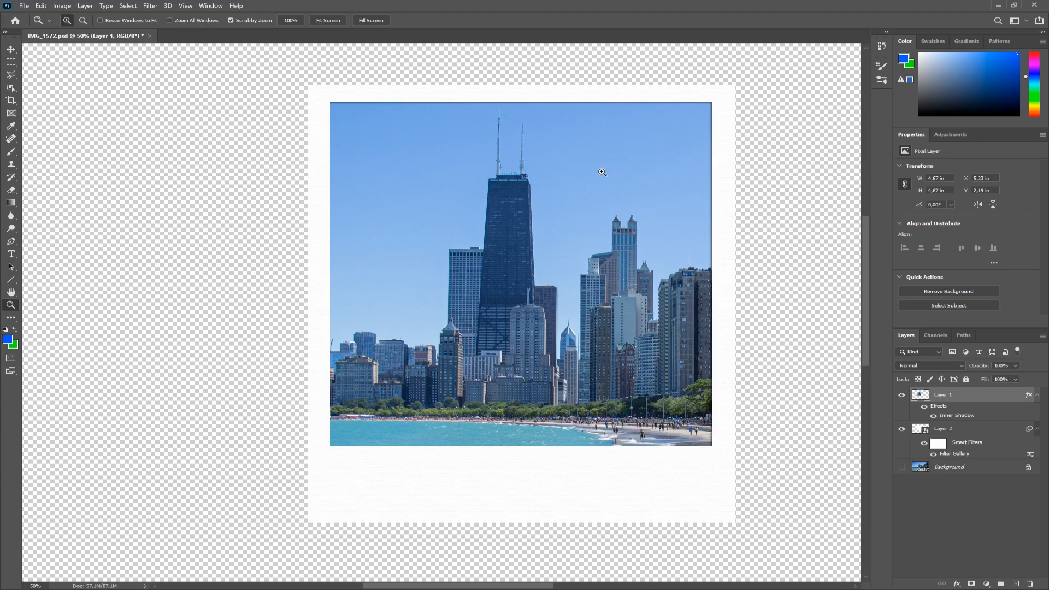
key("alt+Tab")
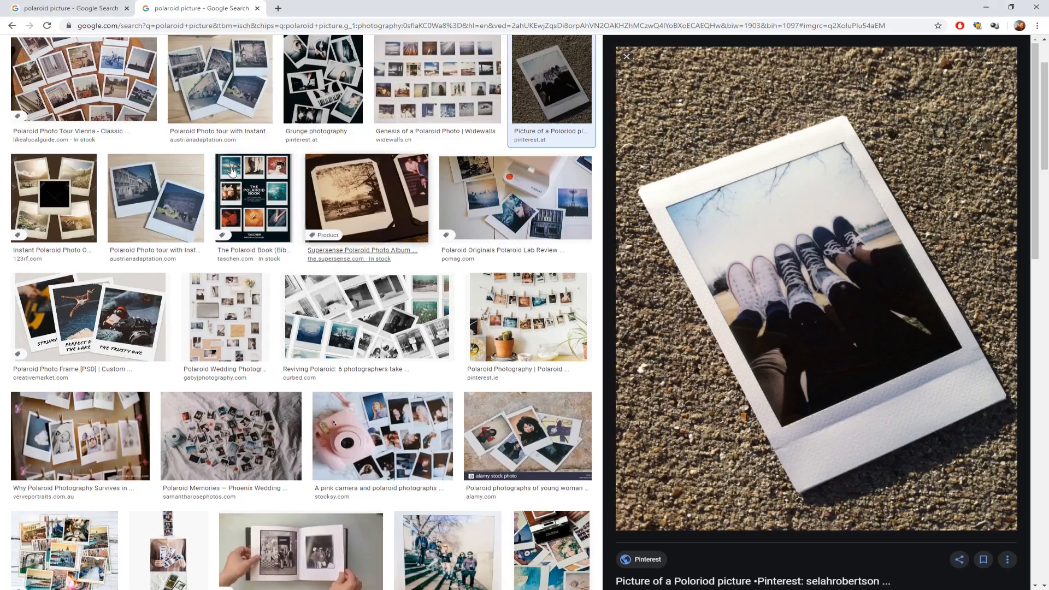
left_click(82, 48)
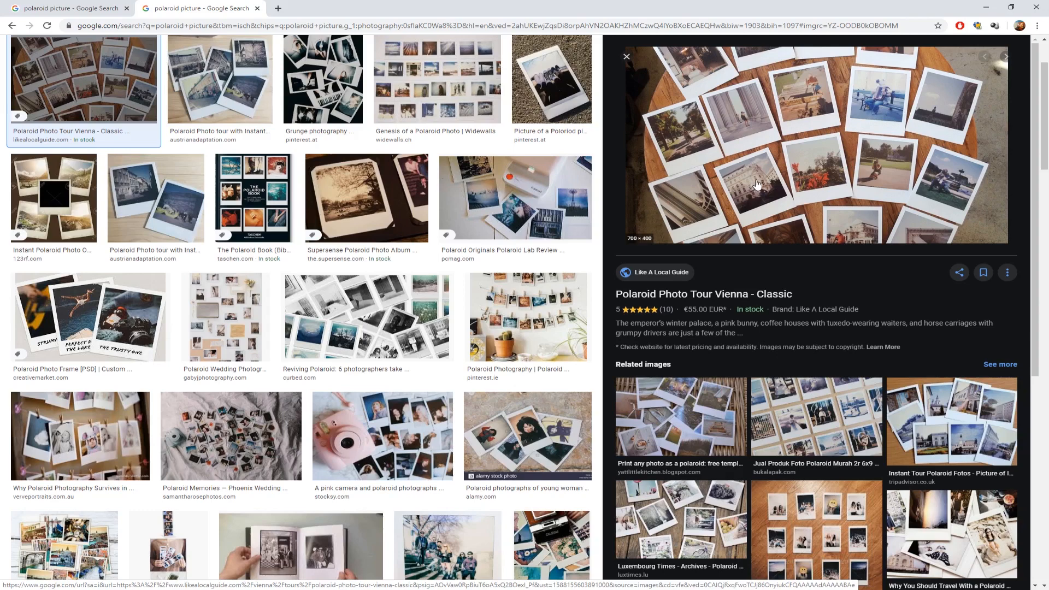
key("alt+Tab")
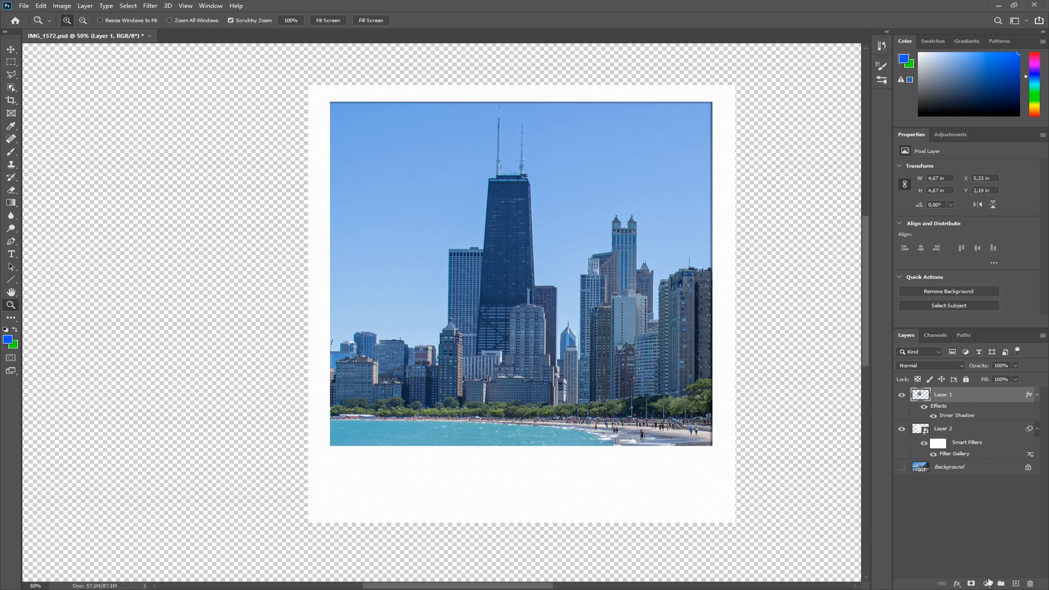
Add a Hue/Saturation adjustment layer, enable Colorize, and set hue 35 and saturation 49.
left_click(987, 583)
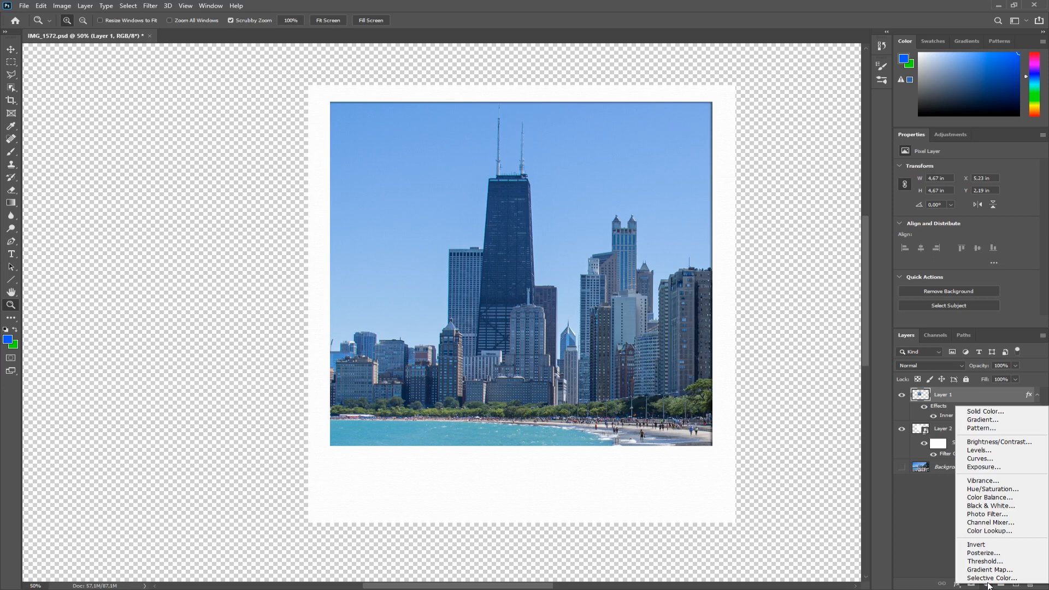
left_click(1000, 491)
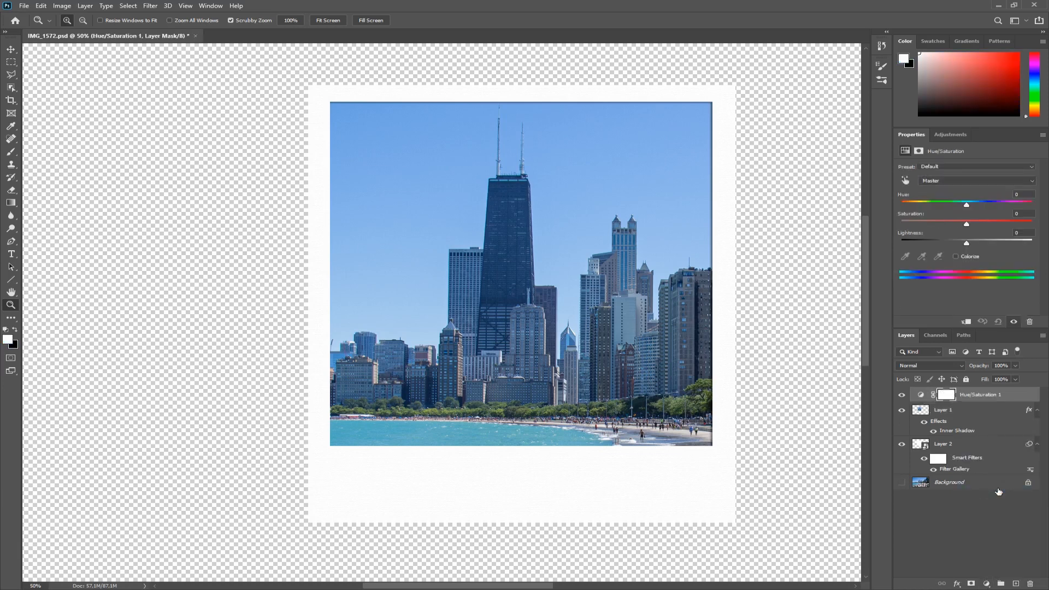
left_click(957, 257)
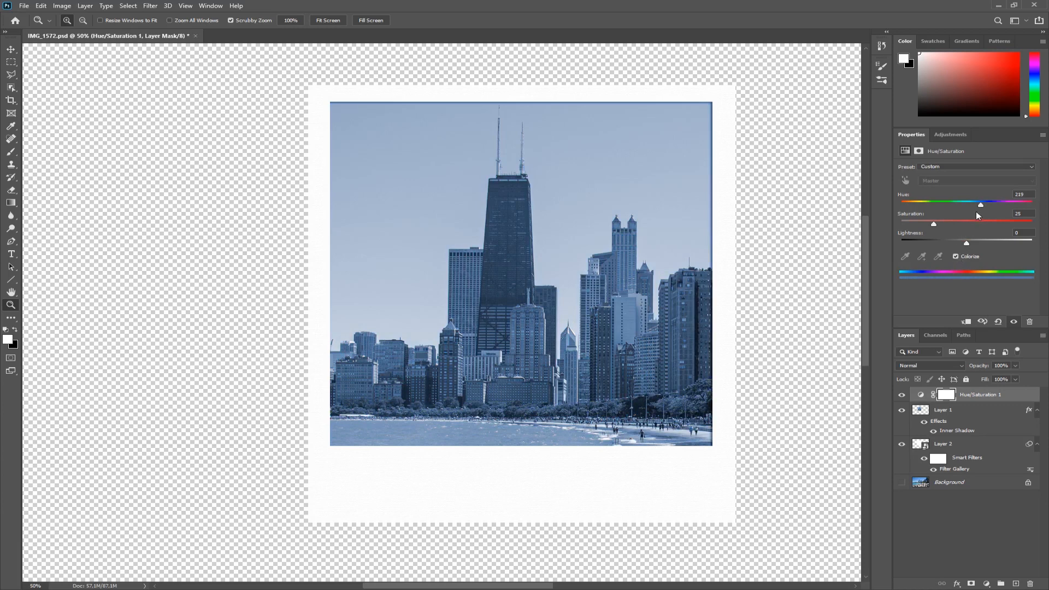
left_click_drag(981, 204, 966, 225)
left_click_drag(913, 206, 916, 207)
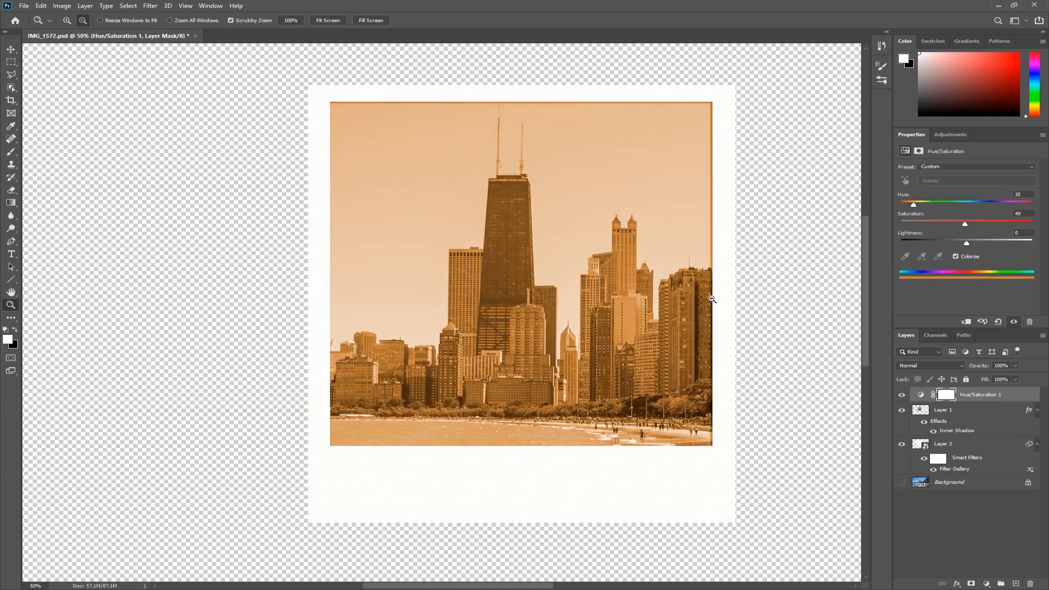
Turn on the Background layer's visibility.
left_click(712, 300, "alt")
left_click(902, 483)
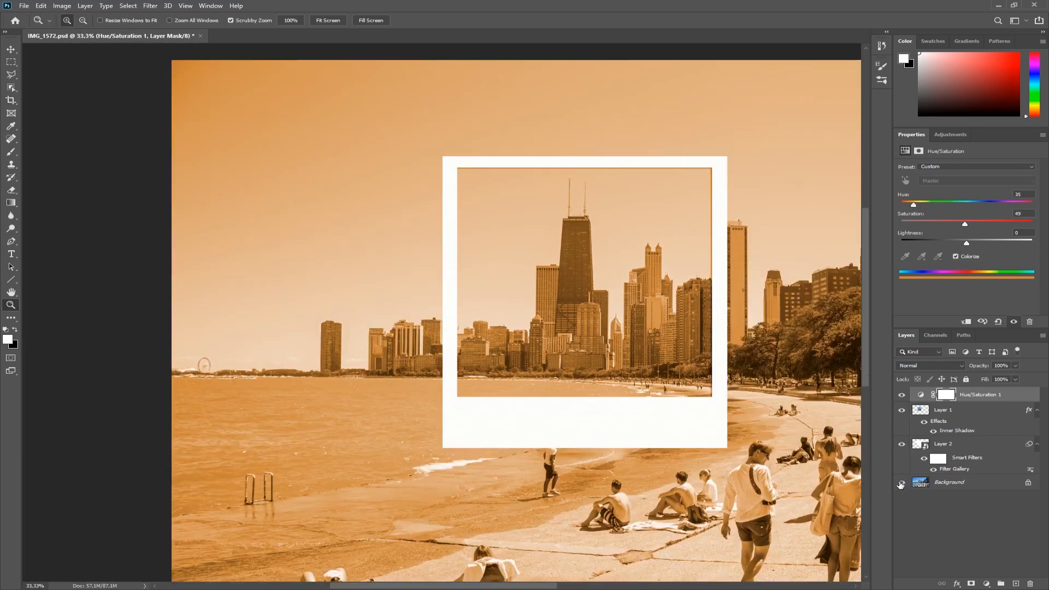
left_click_drag(750, 375, 586, 375)
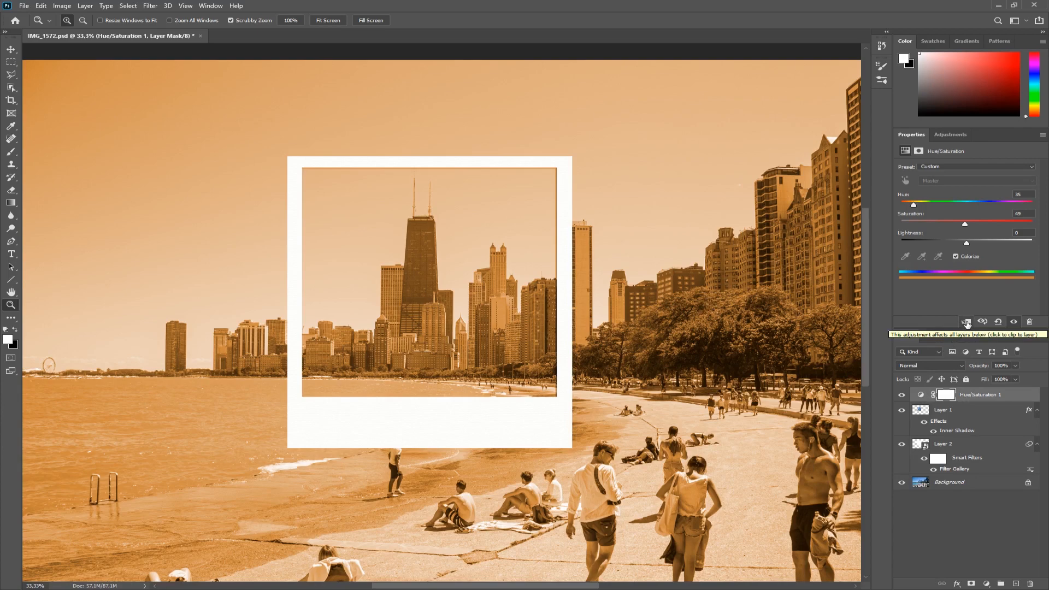
Clip the Hue/Saturation layer to the skyline photo layer and set its opacity to 40%.
left_click(967, 323)
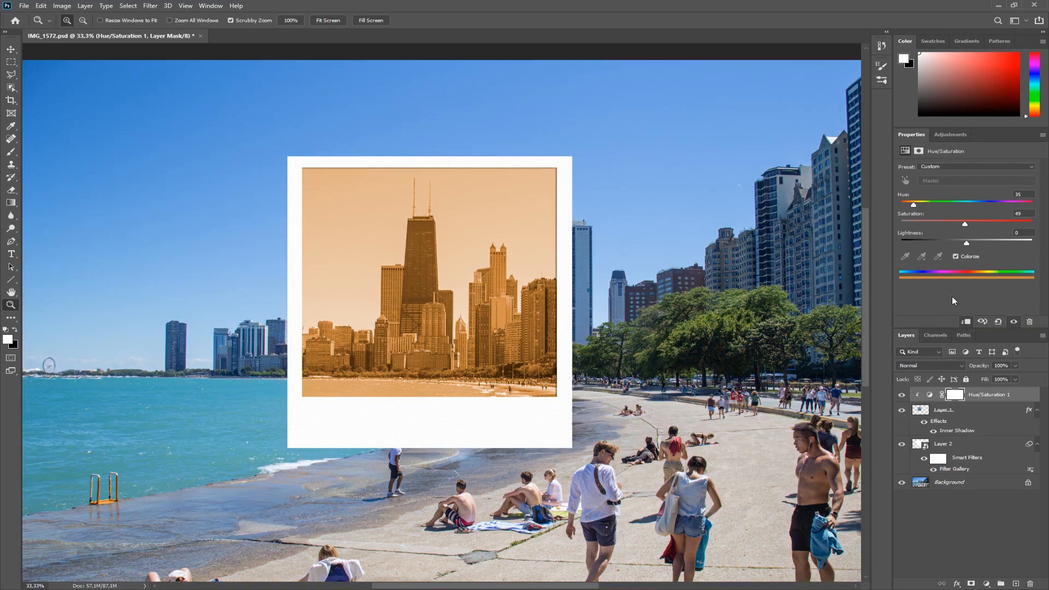
left_click(965, 323)
left_click(966, 323)
left_click_drag(994, 376, 992, 376)
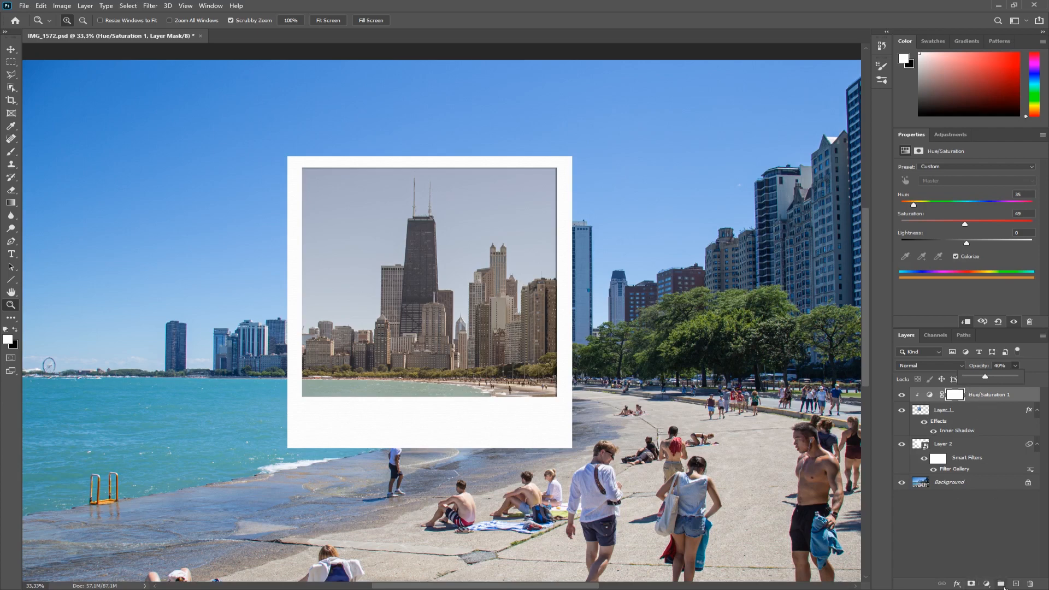
Add a Curves adjustment layer and bend it into an S-curve, lowering shadows and raising highlights for contrast.
left_click(987, 584)
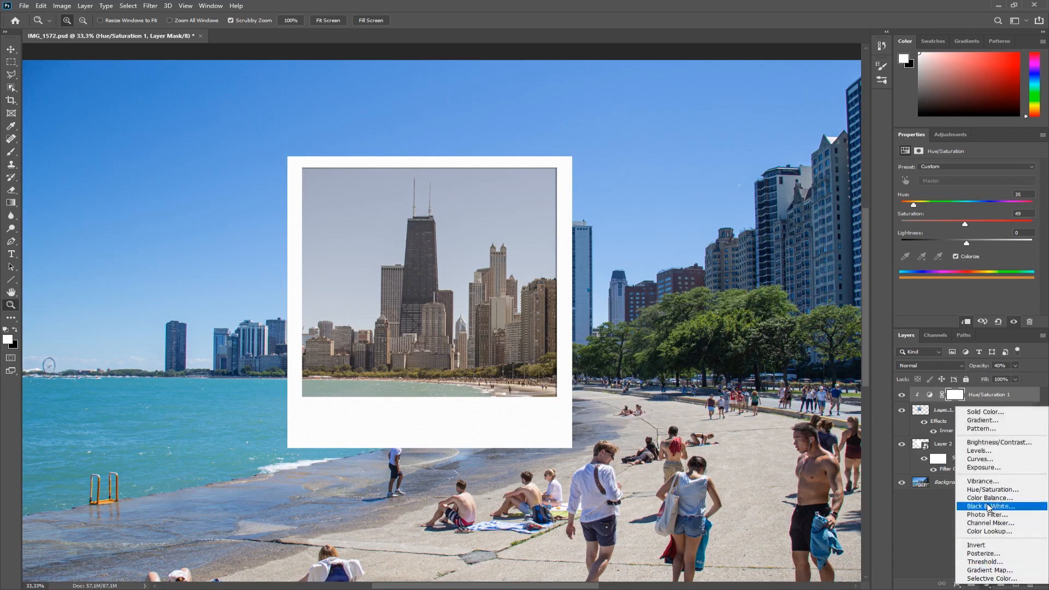
left_click(983, 462)
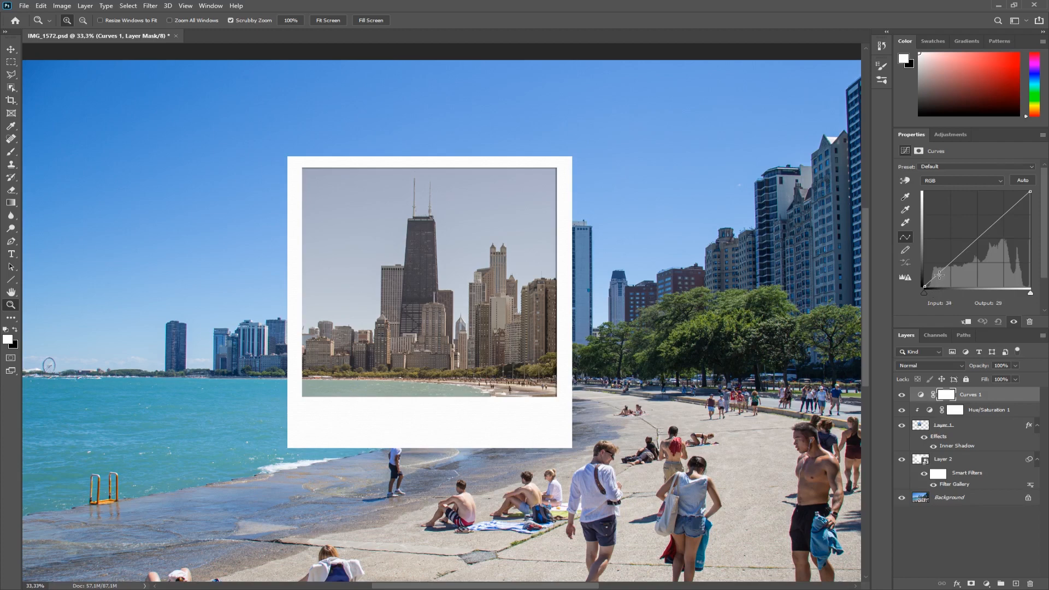
left_click_drag(939, 275, 942, 278)
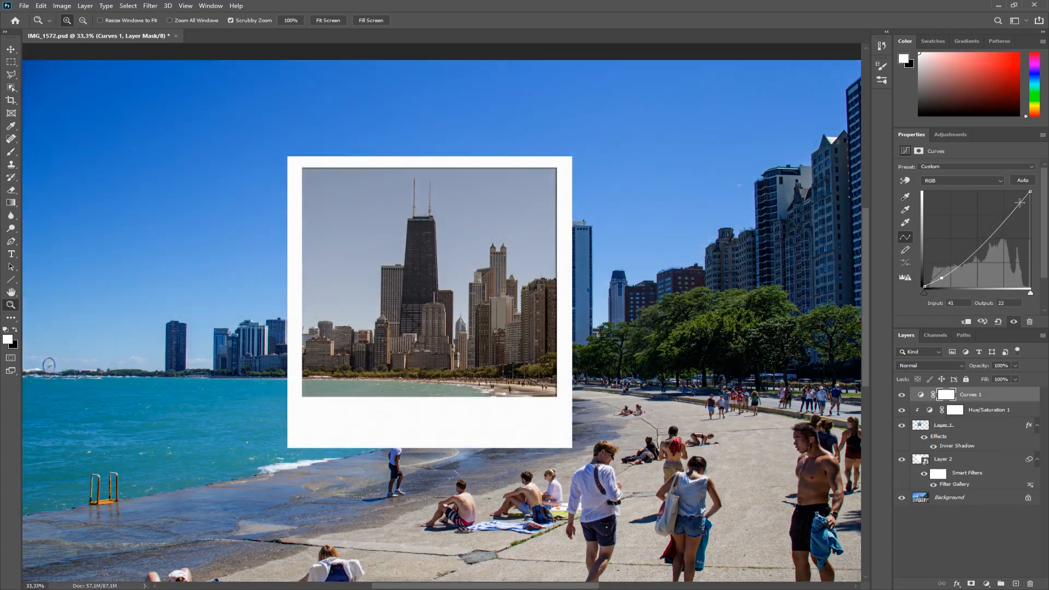
left_click_drag(1019, 202, 1017, 198)
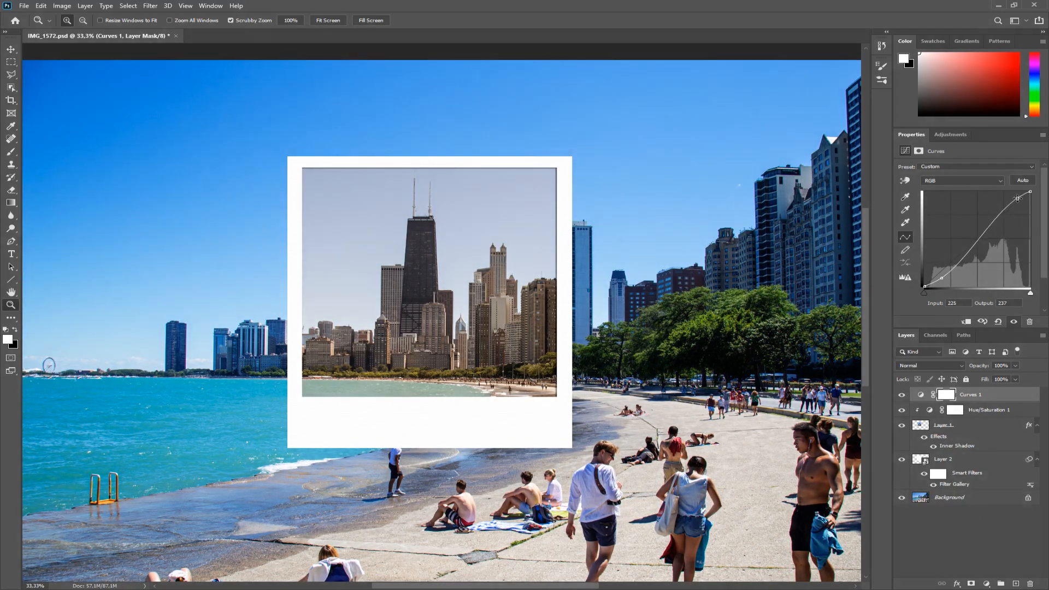
Clip the Curves layer to the skyline photo layer.
left_click(967, 323)
left_click(967, 323)
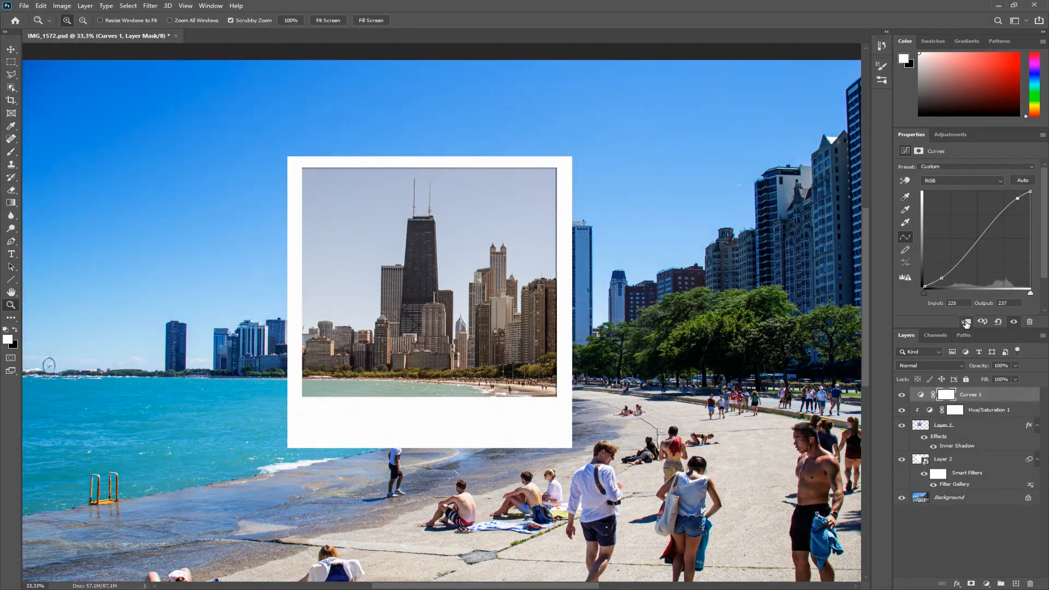
left_click(967, 323)
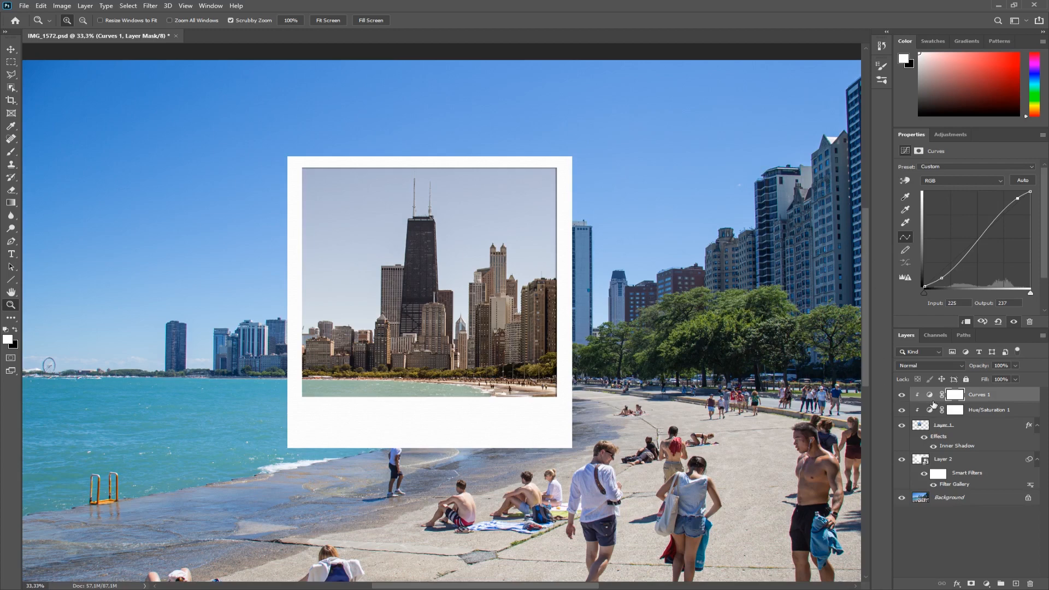
Toggle the Curves layer's visibility to compare the photo before and after.
left_click(903, 395)
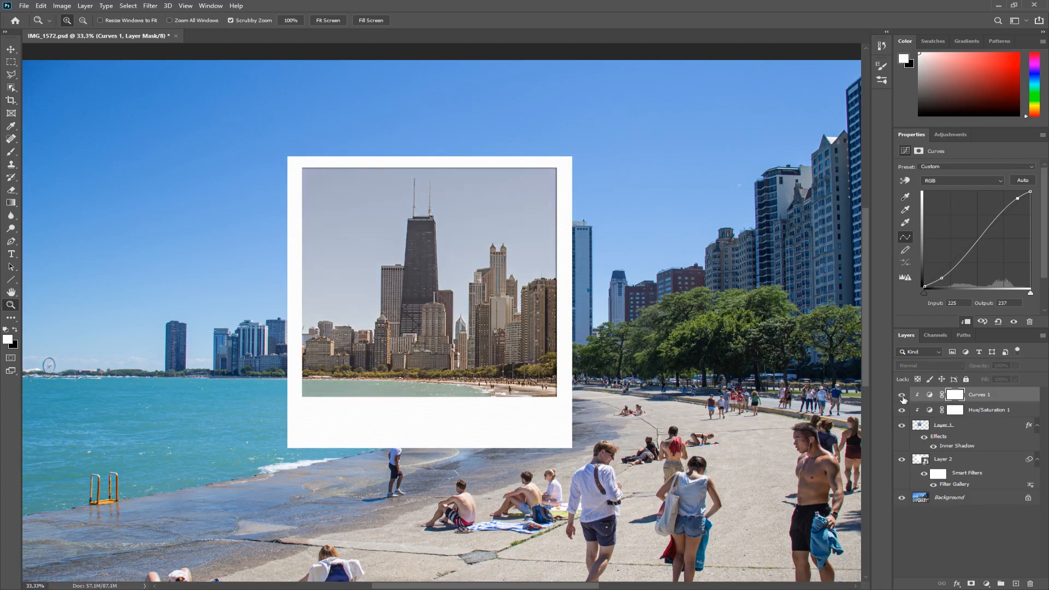
left_click(903, 395)
left_click(902, 395)
left_click(902, 395)
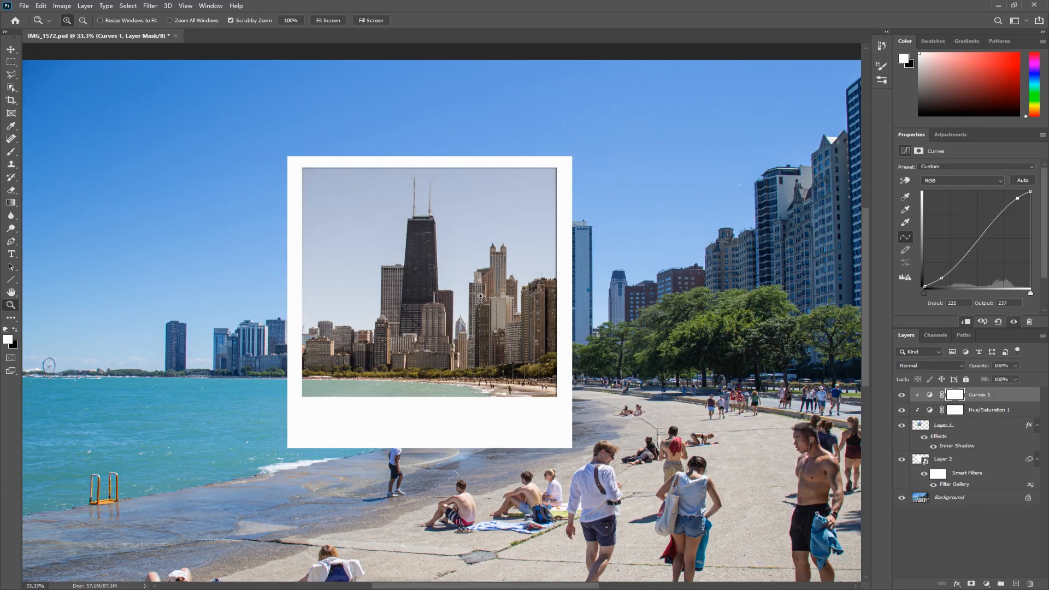
Add a Vibrance adjustment layer and set Vibrance to +28 and Saturation to +54.
left_click(987, 584)
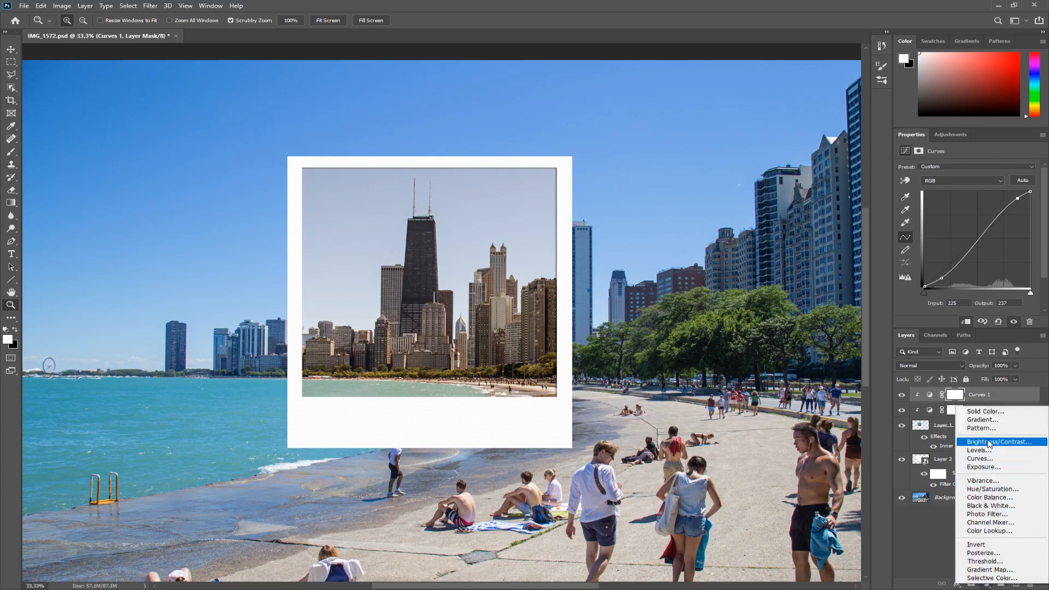
left_click(988, 481)
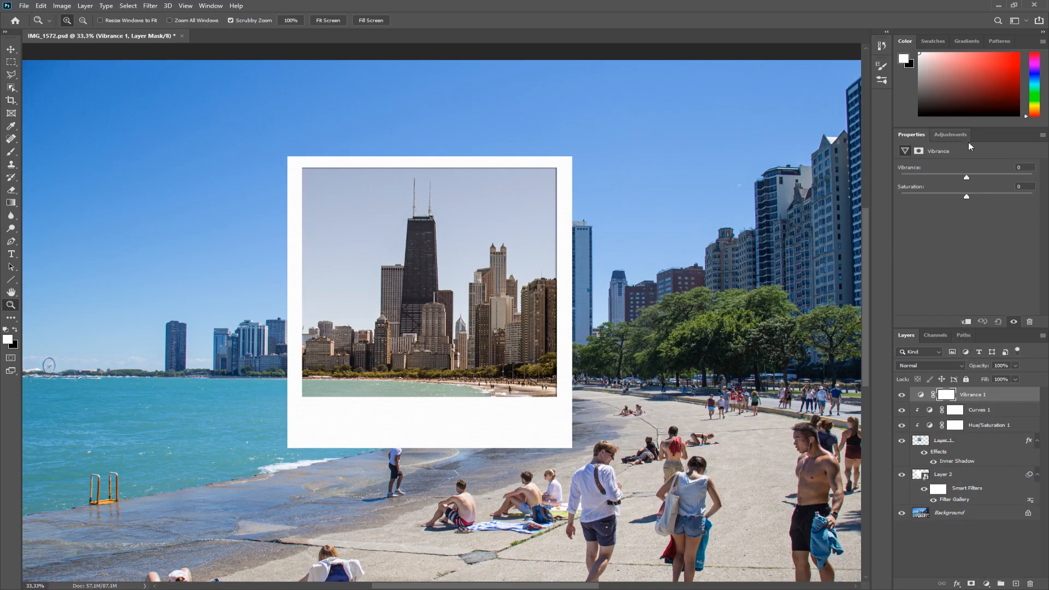
left_click_drag(968, 175, 985, 176)
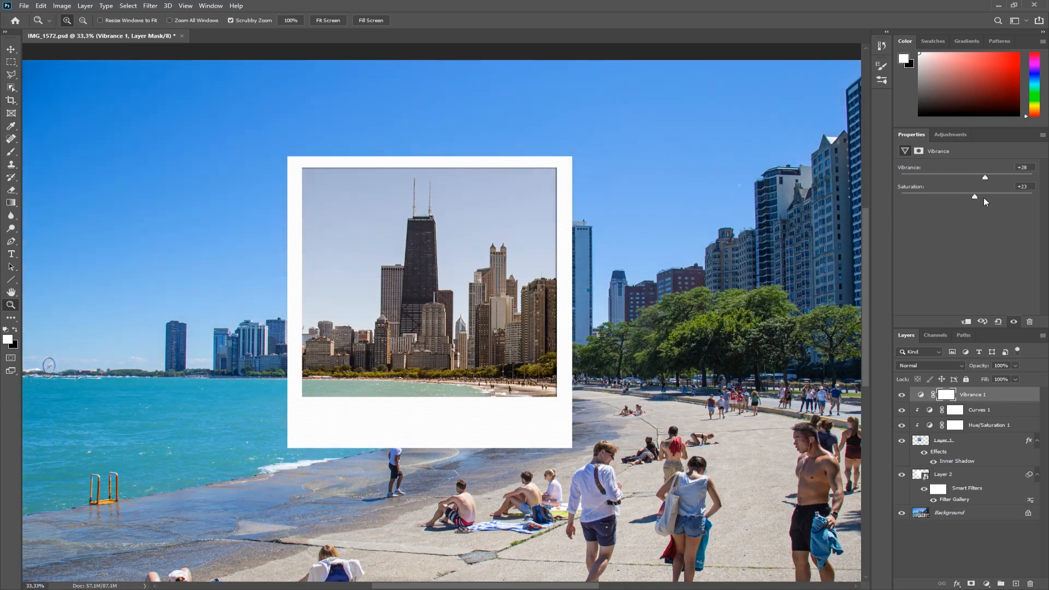
left_click_drag(984, 199, 1002, 198)
Toggle the Vibrance layer's visibility to compare, and clip it to the skyline photo layer.
left_click(903, 397)
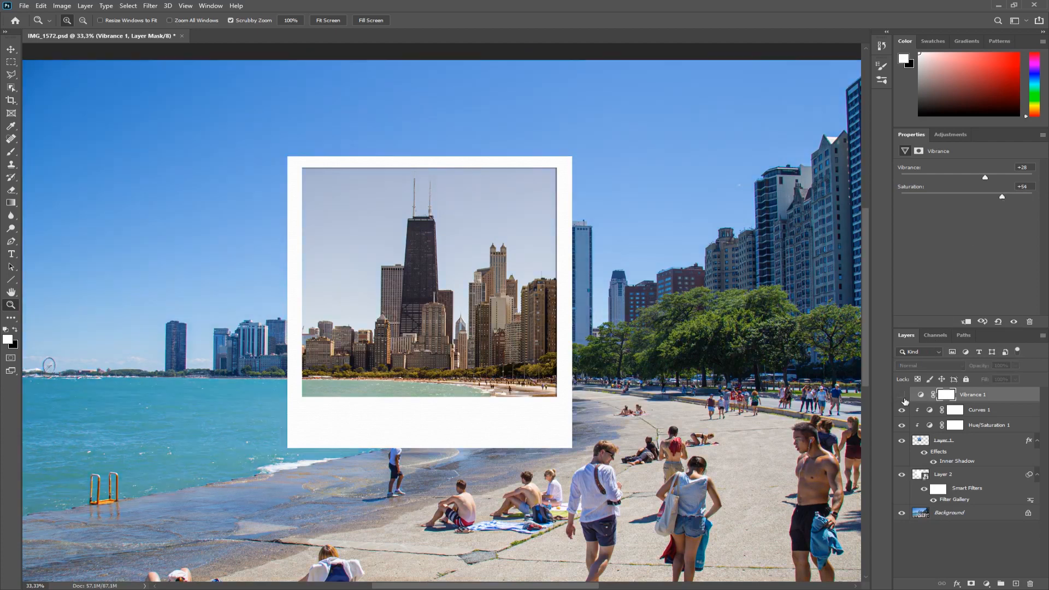
left_click(903, 396)
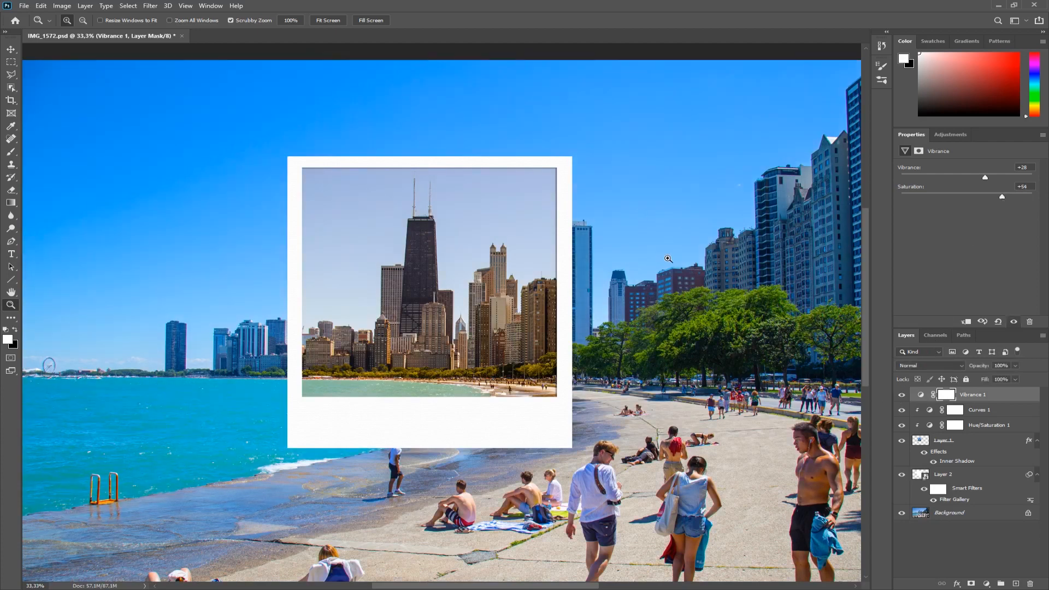
left_click(967, 323)
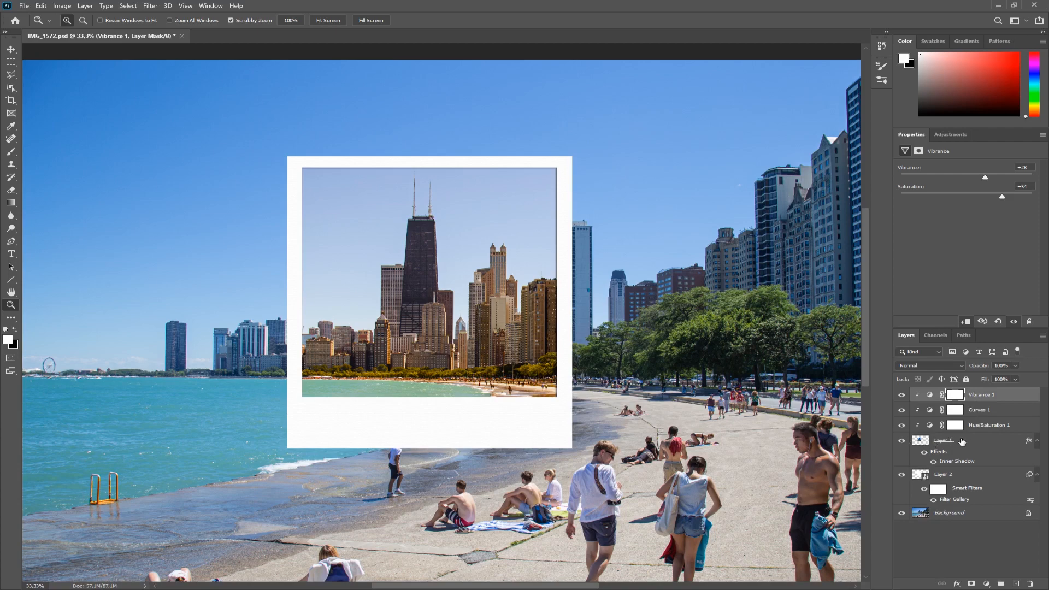
Hide and reshow the adjustment layers one by one to compare the photo with and without the edits.
left_click_drag(903, 427, 903, 395)
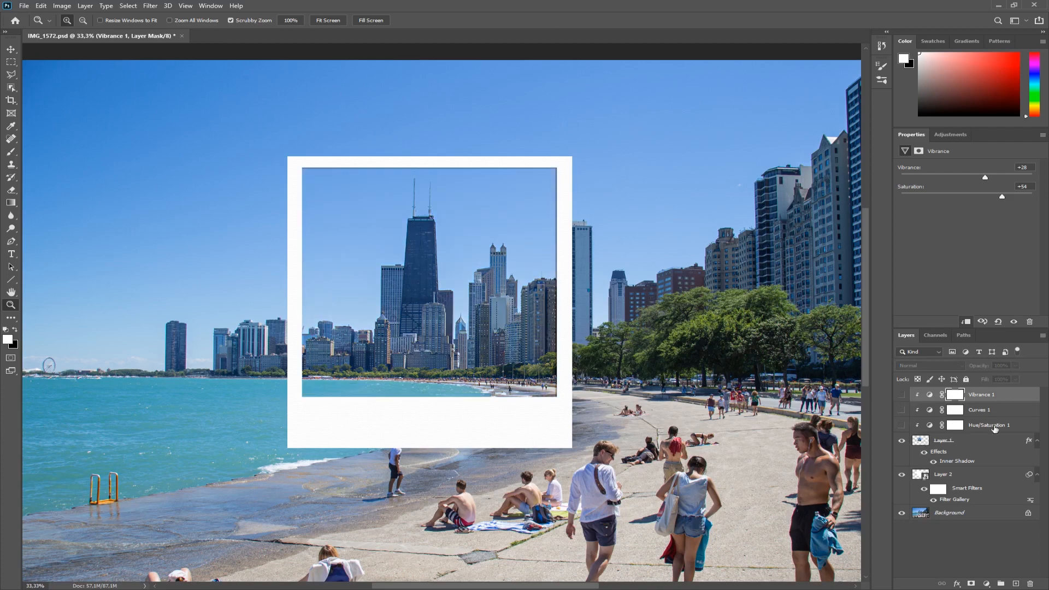
left_click(902, 426)
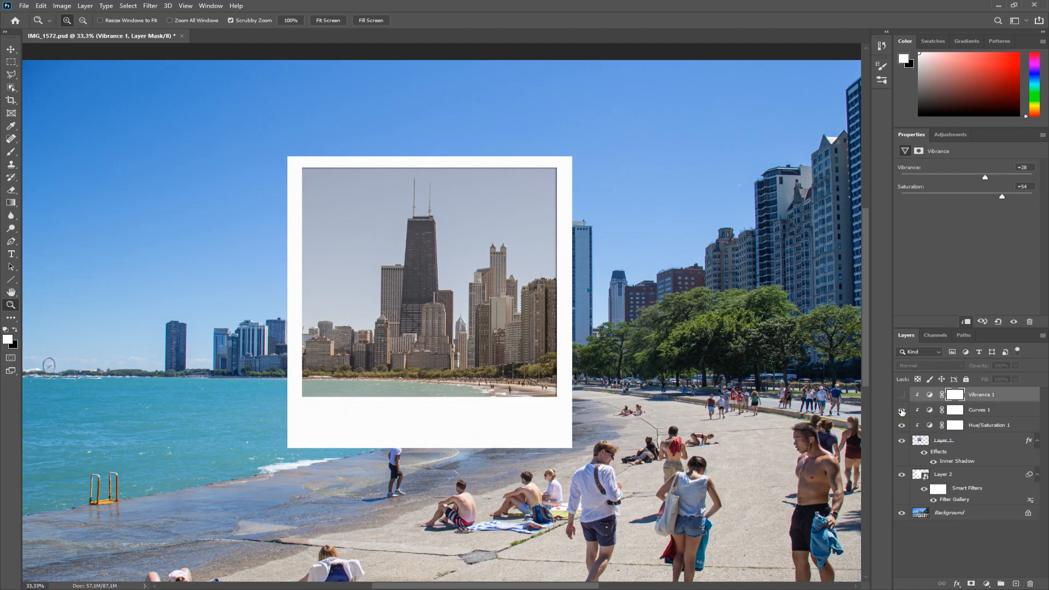
left_click(903, 411)
left_click(902, 411)
left_click(903, 410)
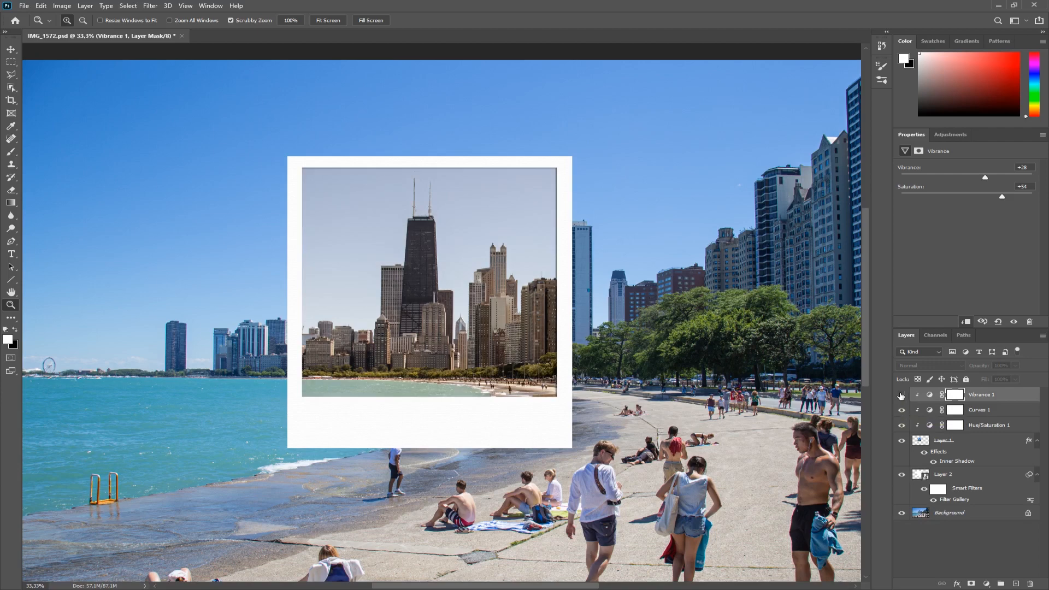
left_click(901, 395)
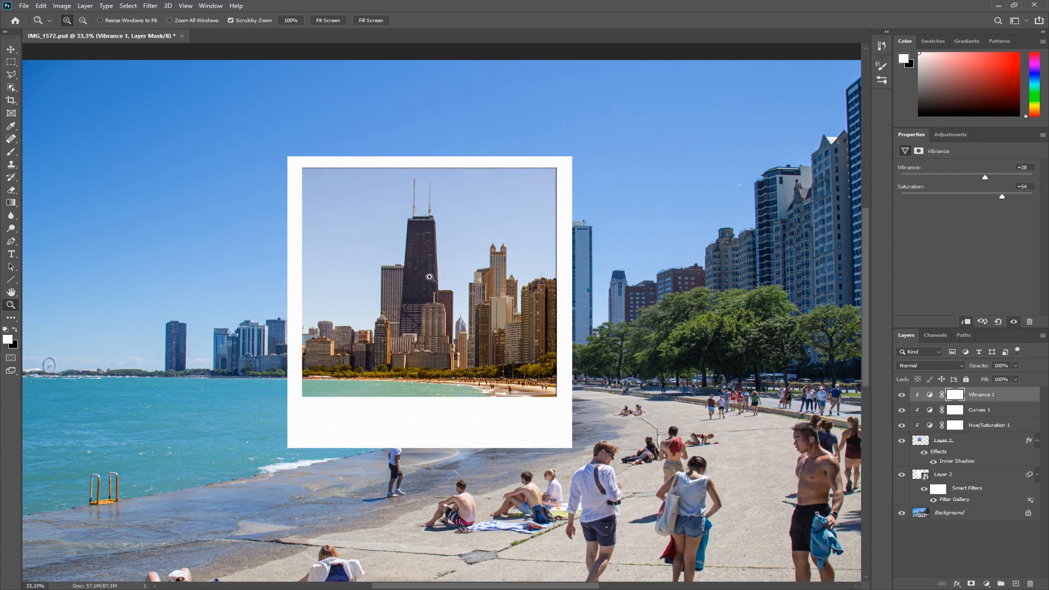
Add another Curves adjustment layer darkening the midtones (input 158, output 103) and clip it to the skyline photo layer.
left_click(986, 584)
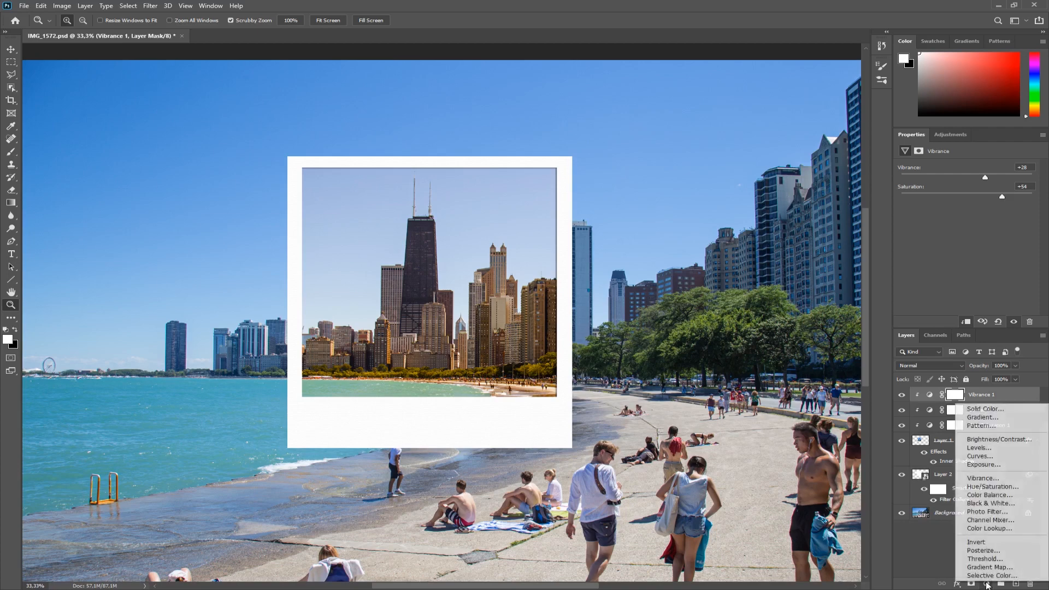
left_click(983, 456)
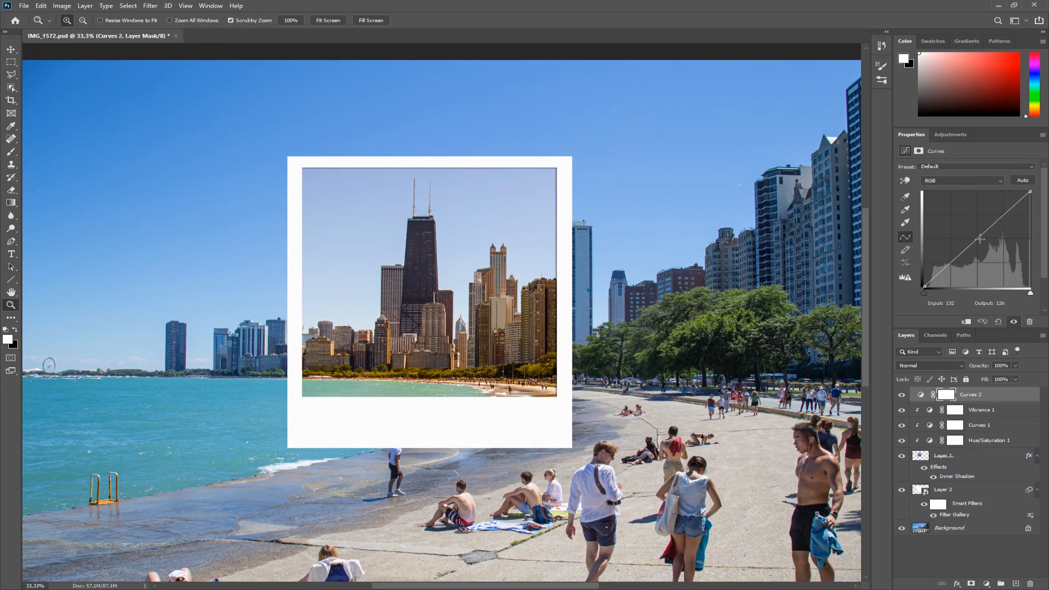
left_click_drag(981, 238, 991, 248)
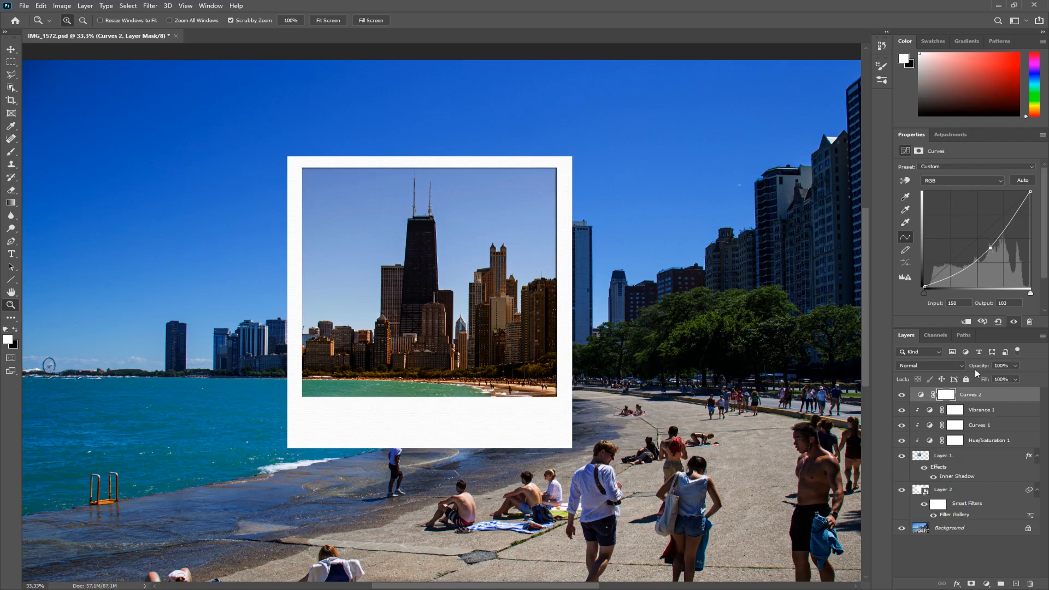
left_click(965, 325)
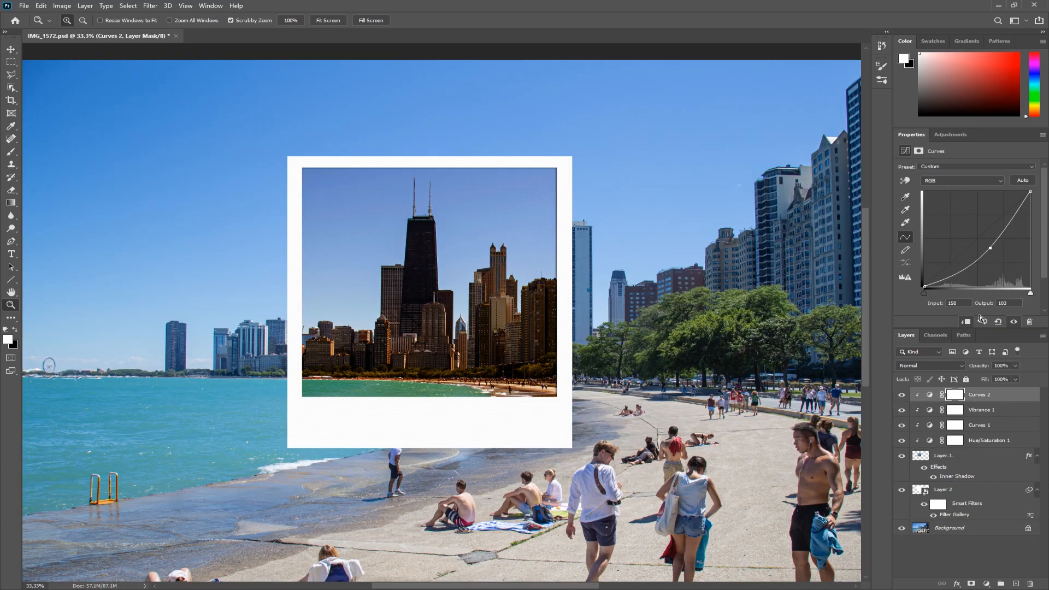
Paint the centre of the new Curves layer's mask black with a 1457 px soft round brush to create a vignette.
left_click(956, 395)
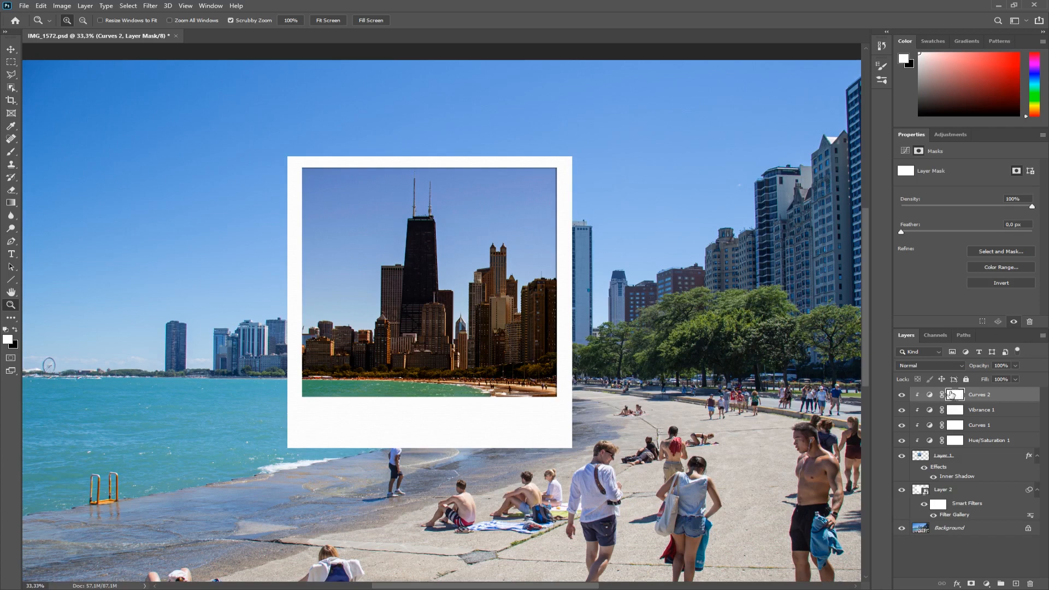
left_click(11, 152)
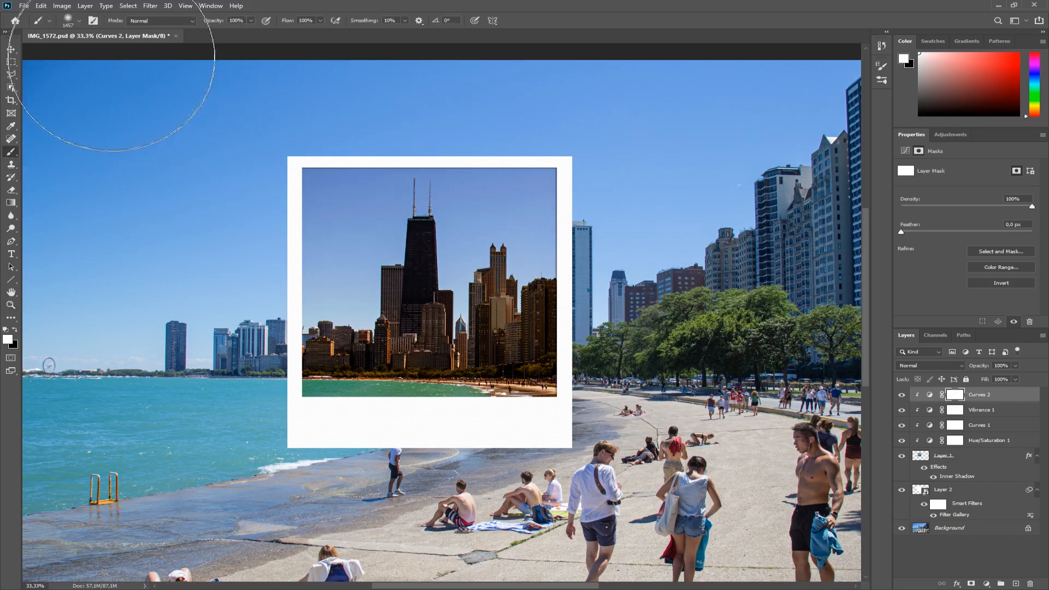
right_click(452, 268)
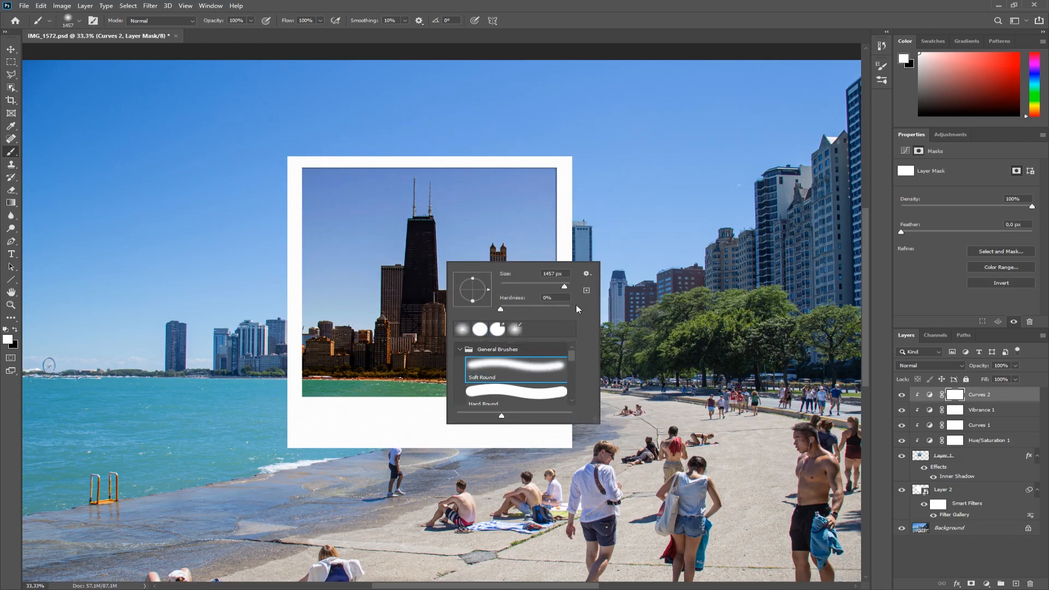
right_click(522, 224)
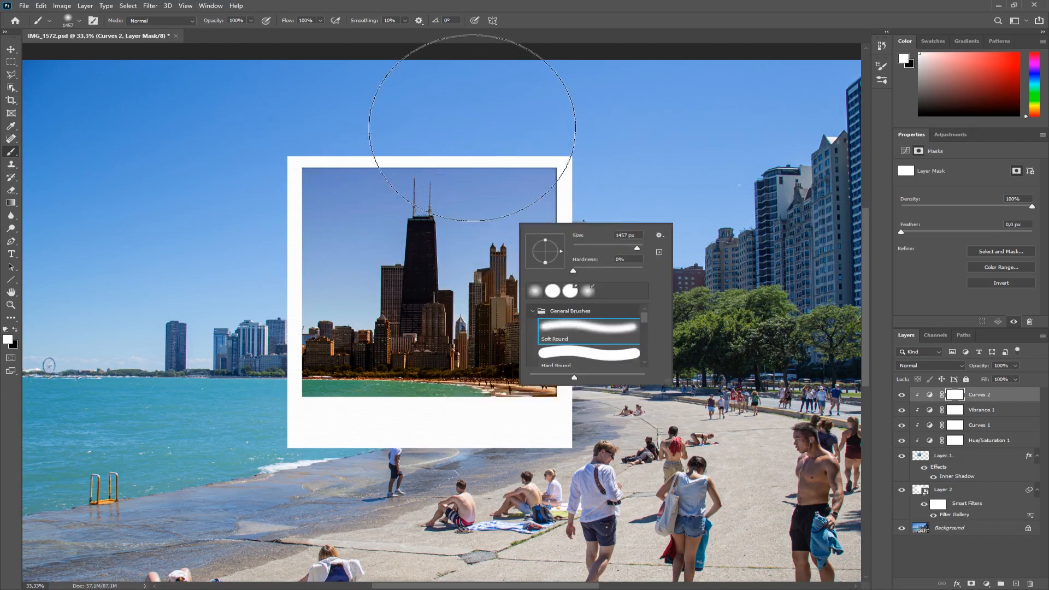
left_click(472, 128)
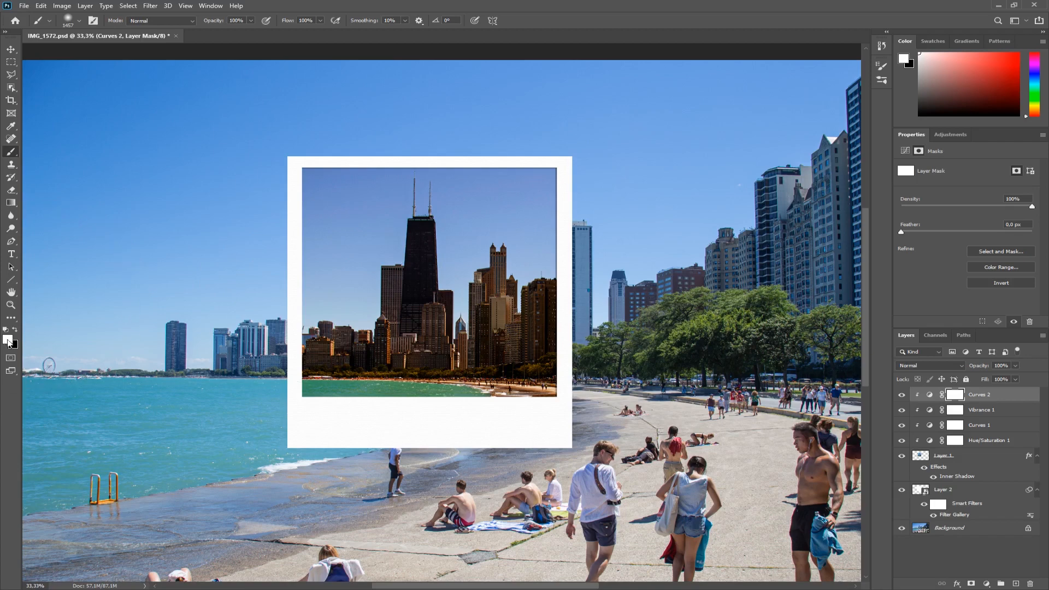
key("x")
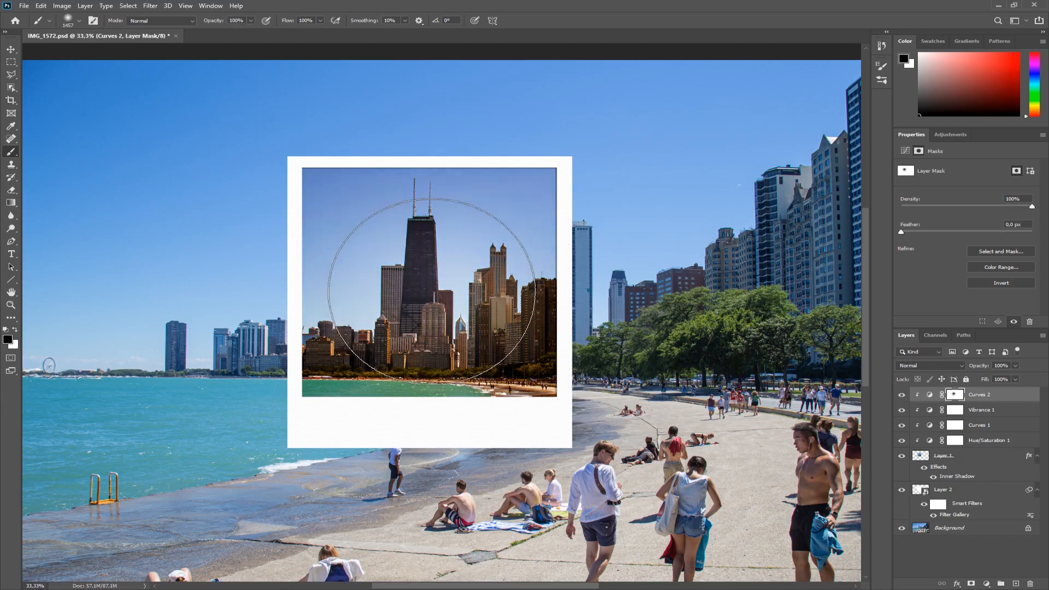
left_click(430, 291)
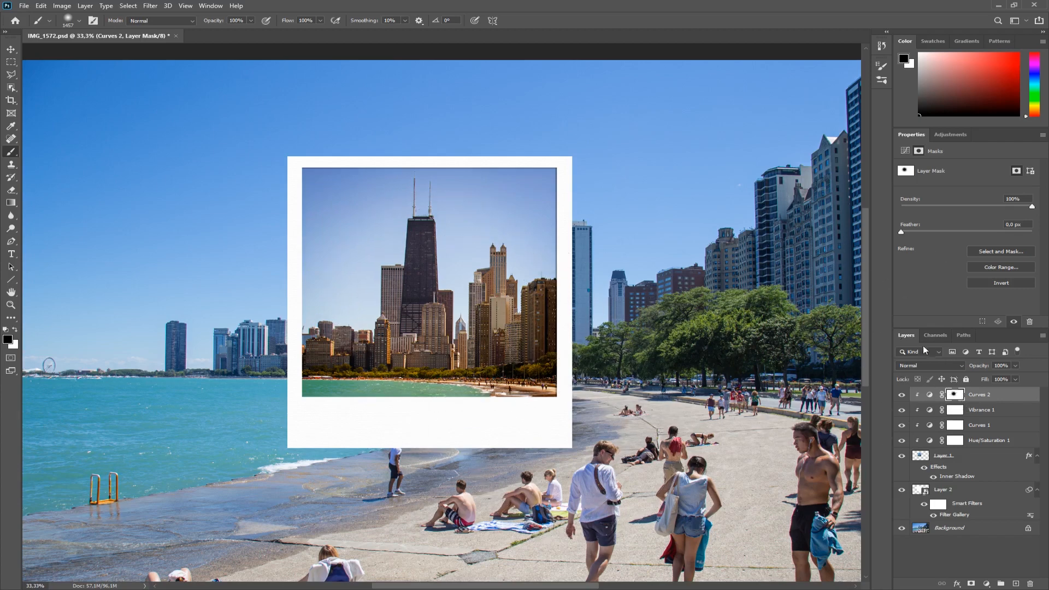
View the Curves 2 mask on its own, then toggle that layer's visibility to compare the vignette effect.
left_click(956, 396, "alt")
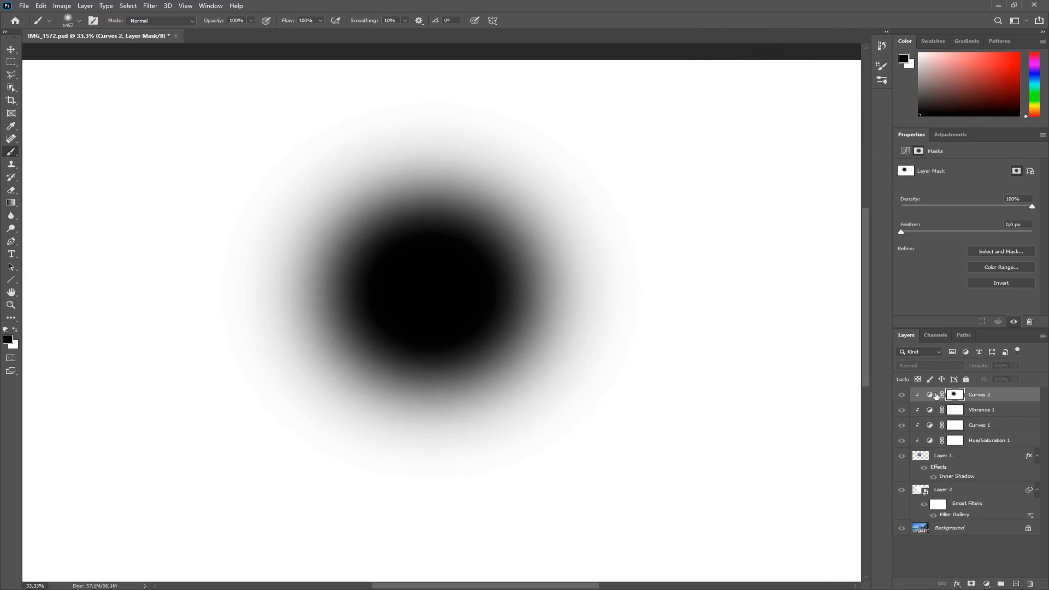
left_click(929, 395)
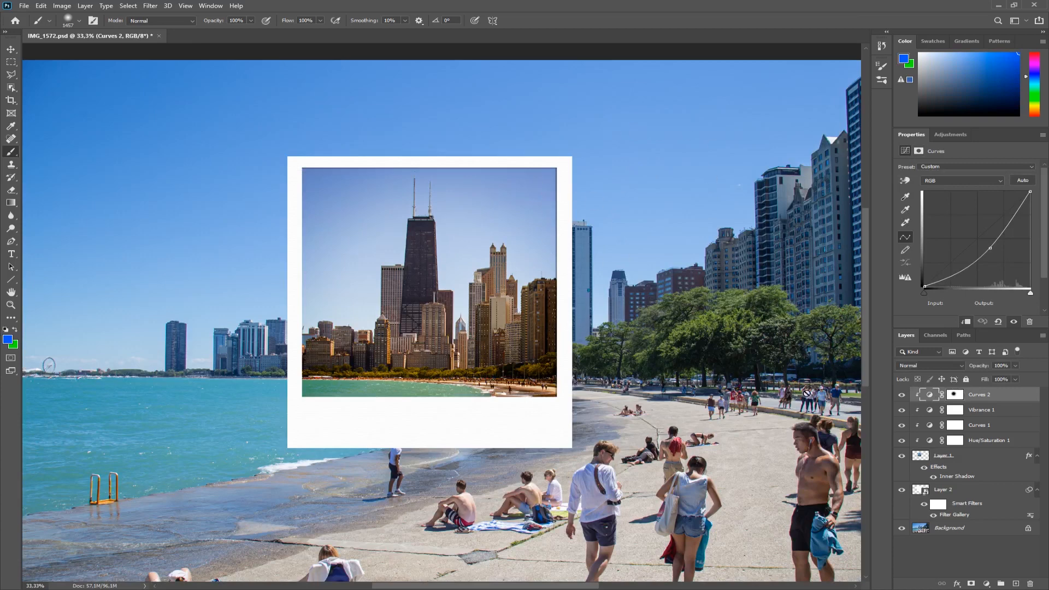
left_click(903, 396)
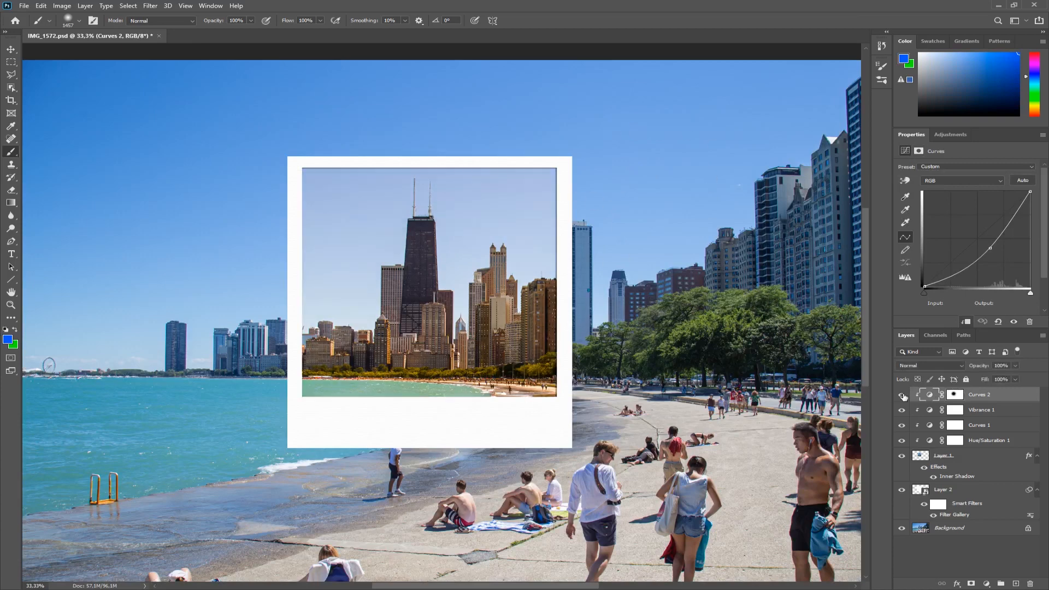
left_click(903, 396)
left_click(903, 395)
left_click(903, 395)
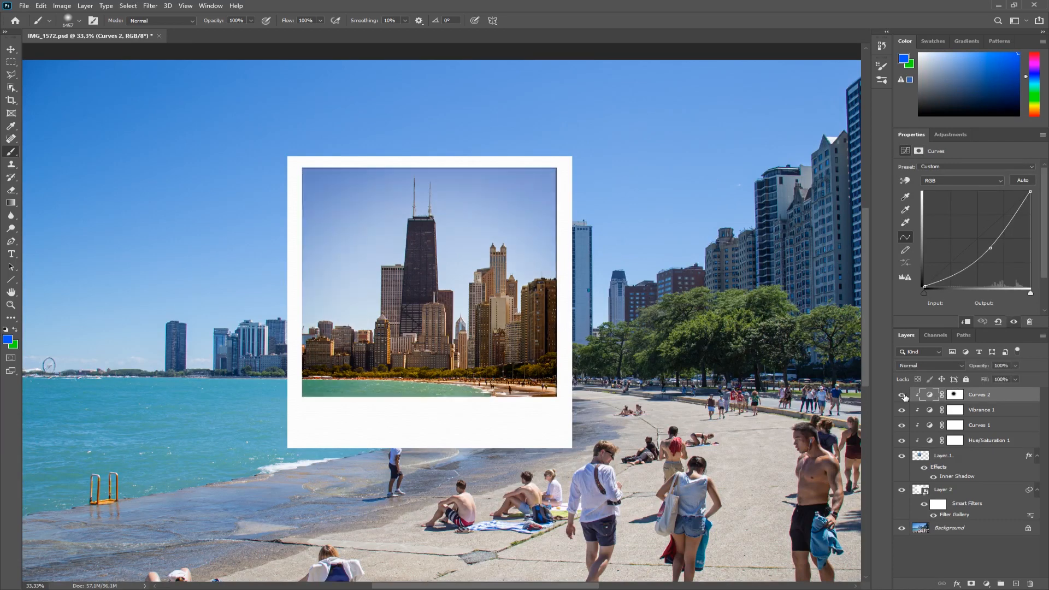
left_click(903, 396)
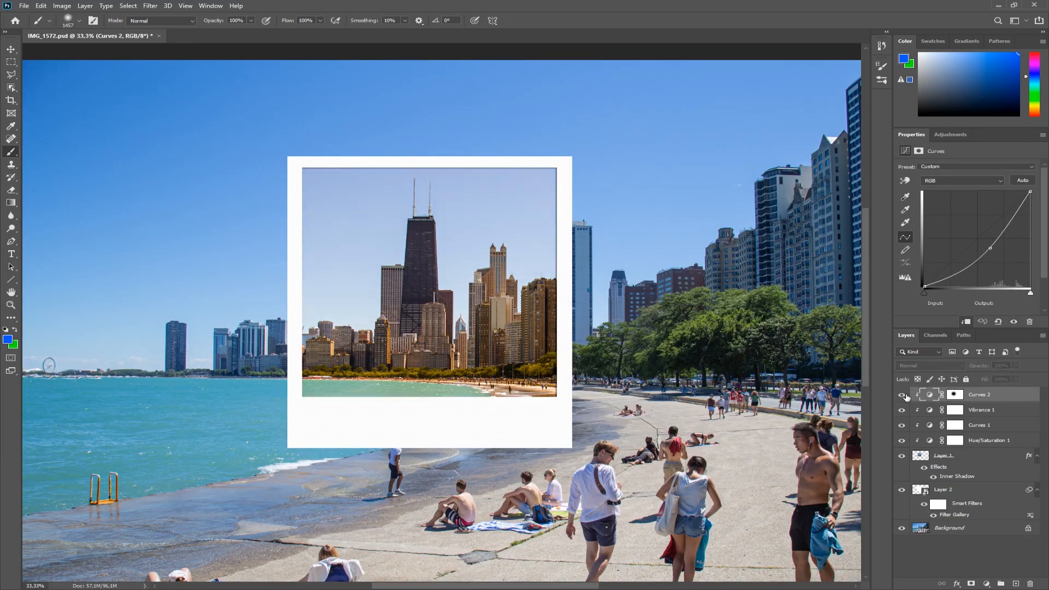
left_click(903, 395)
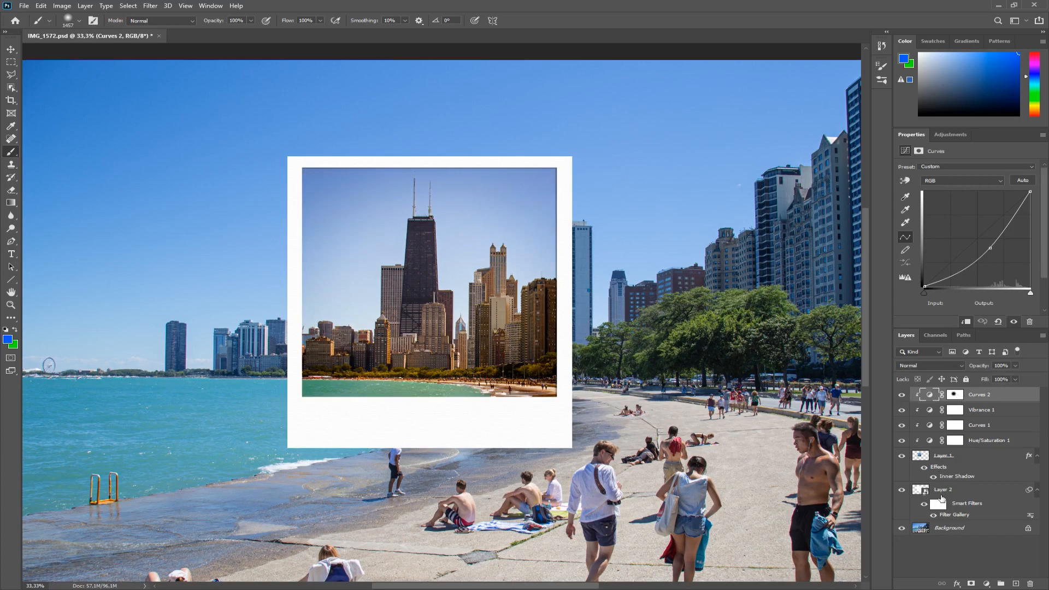
Create a new group, move all polaroid layers from Curves 2 down to Layer 2 into it, and collapse it.
left_click(1002, 584)
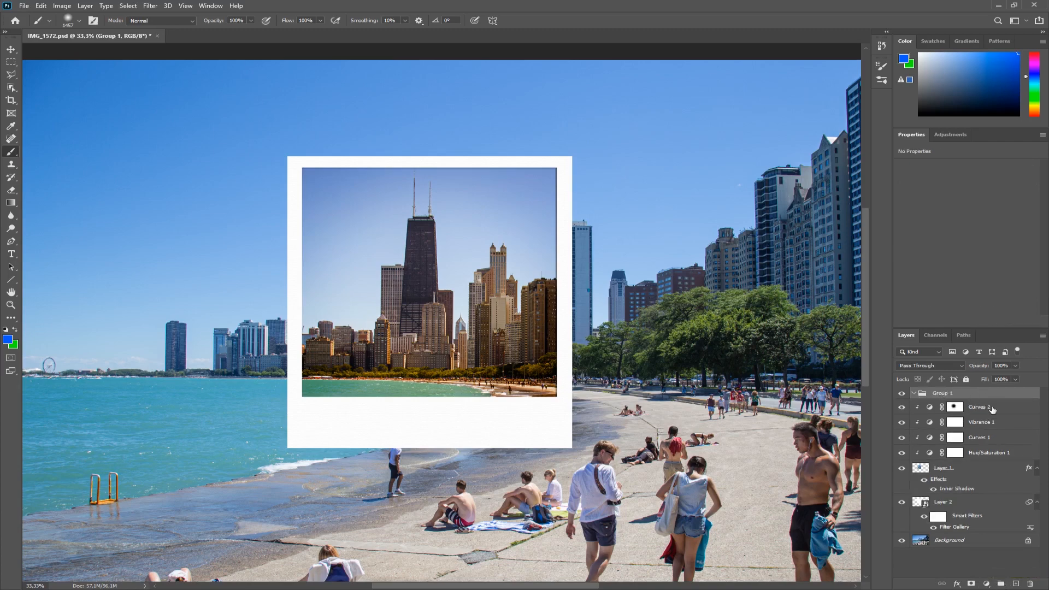
left_click(974, 405)
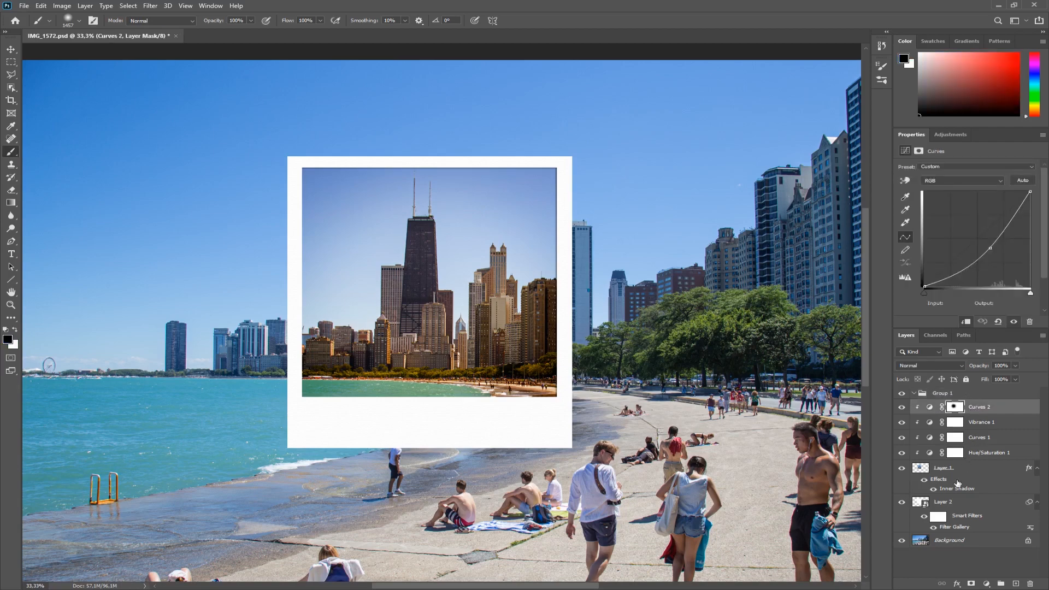
left_click(945, 504, "shift")
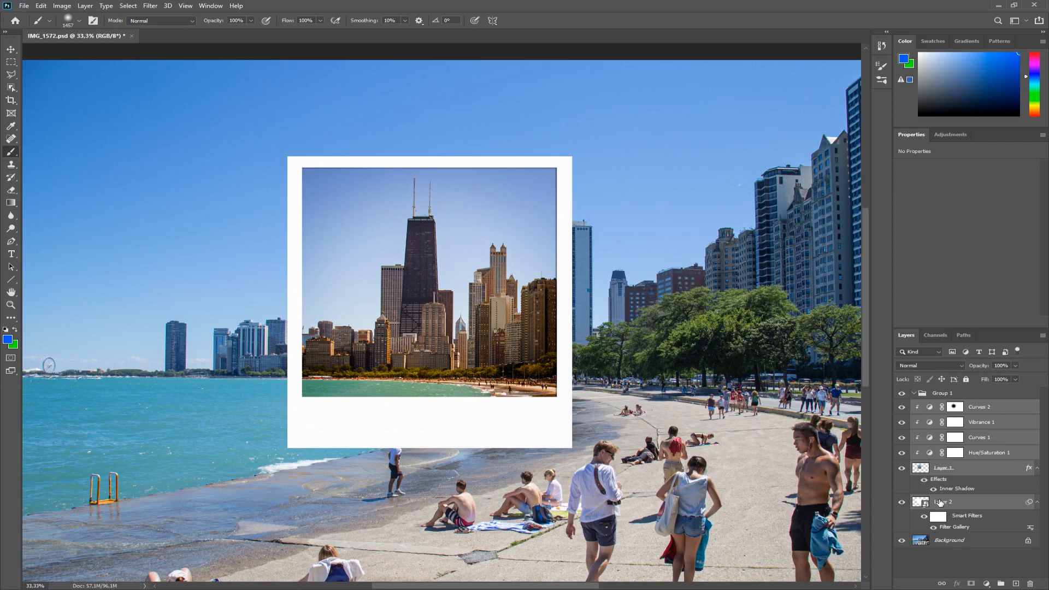
left_click_drag(985, 411, 950, 396)
left_click(913, 394)
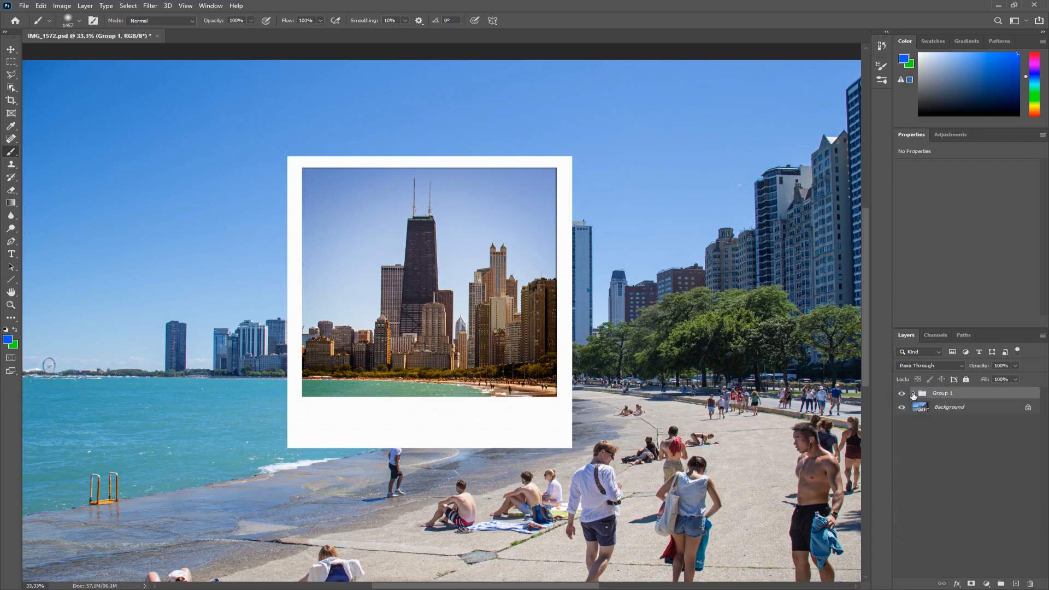
Duplicate Group 1 as a new group named "backup".
left_click(933, 459)
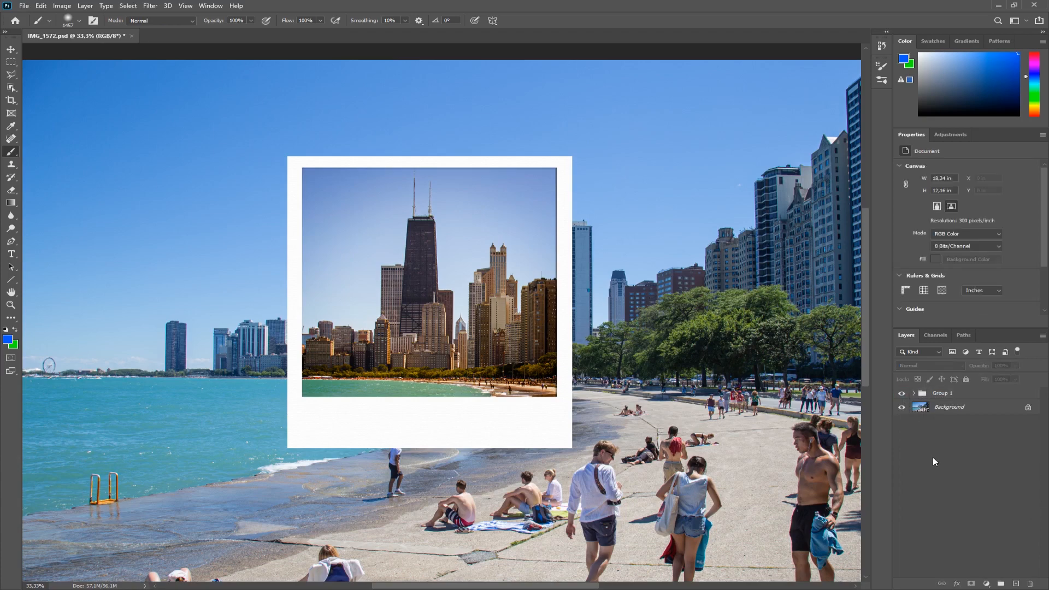
left_click(943, 394)
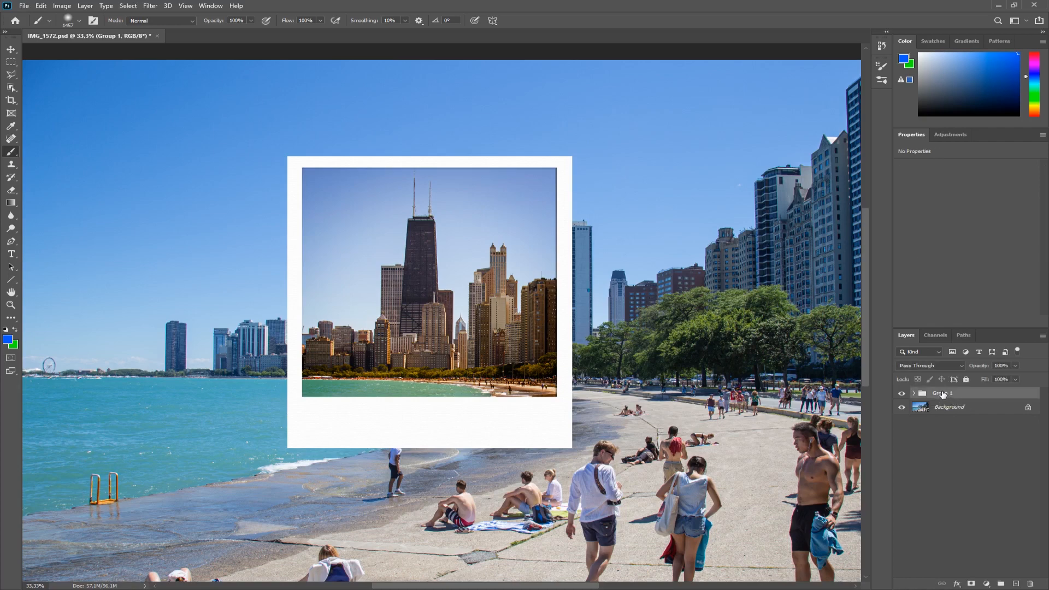
right_click(943, 392)
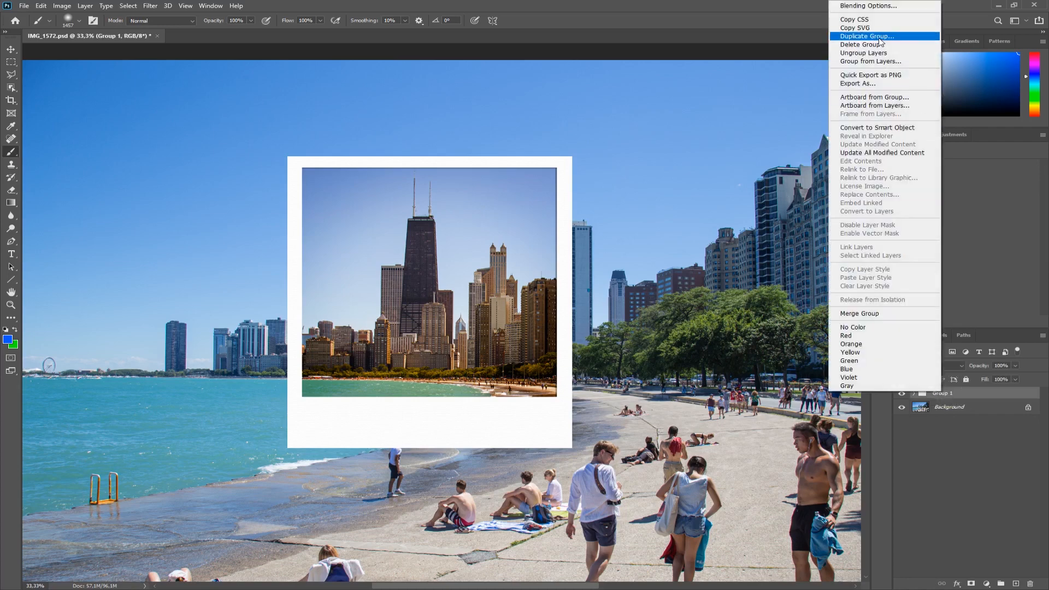
left_click(875, 36)
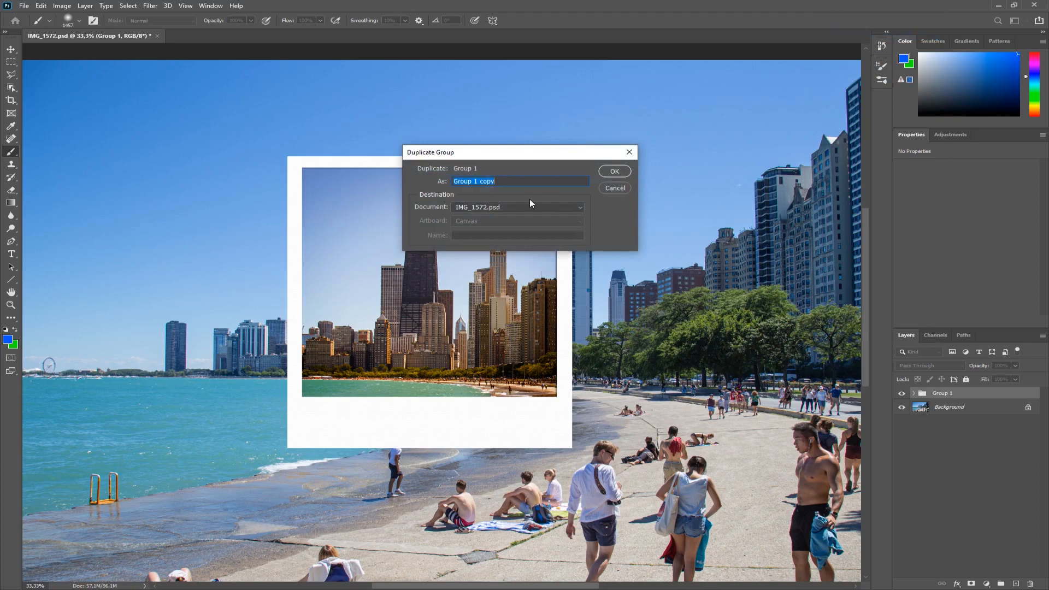
type("backup")
key("Return")
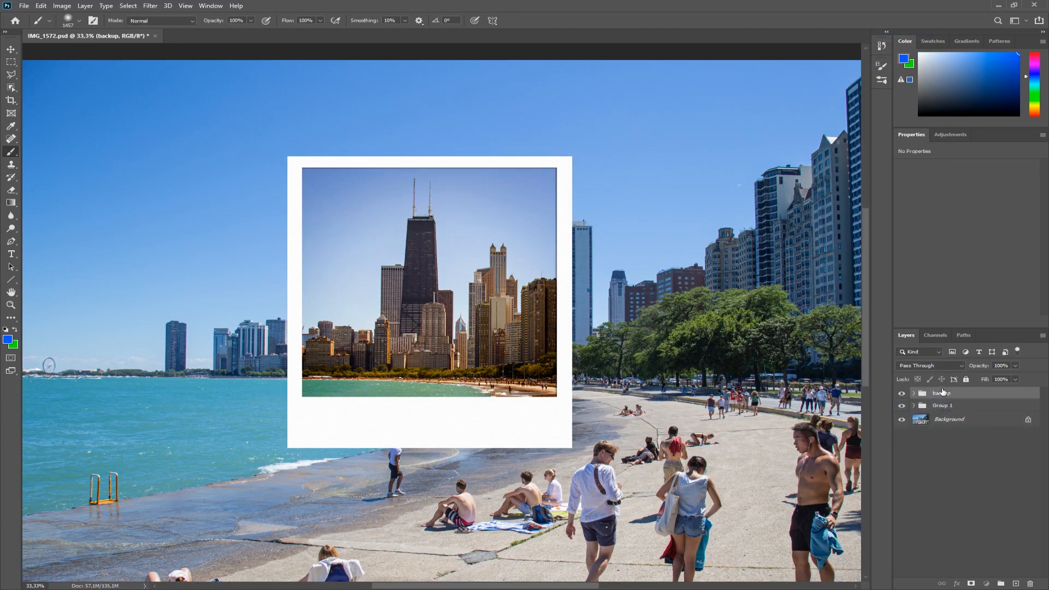
Hide the backup group, then select and expand Group 1.
left_click(902, 394)
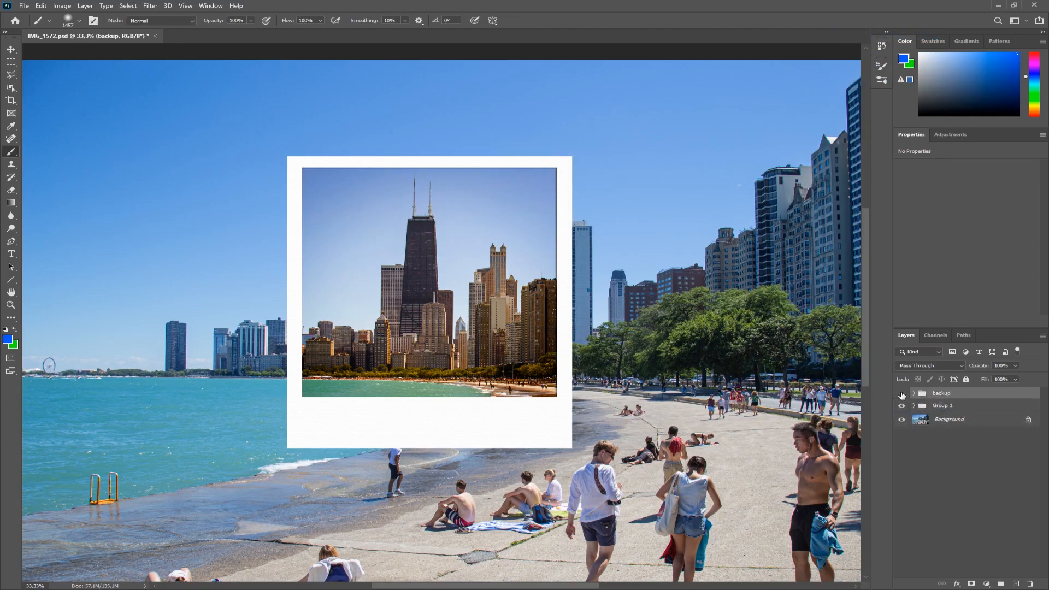
left_click(947, 407)
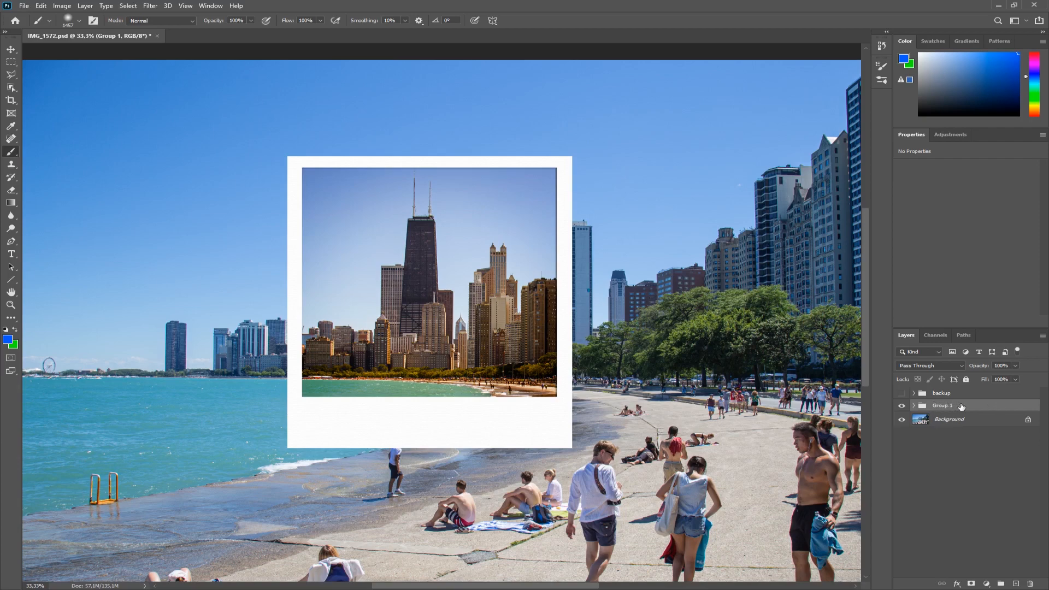
left_click(914, 406)
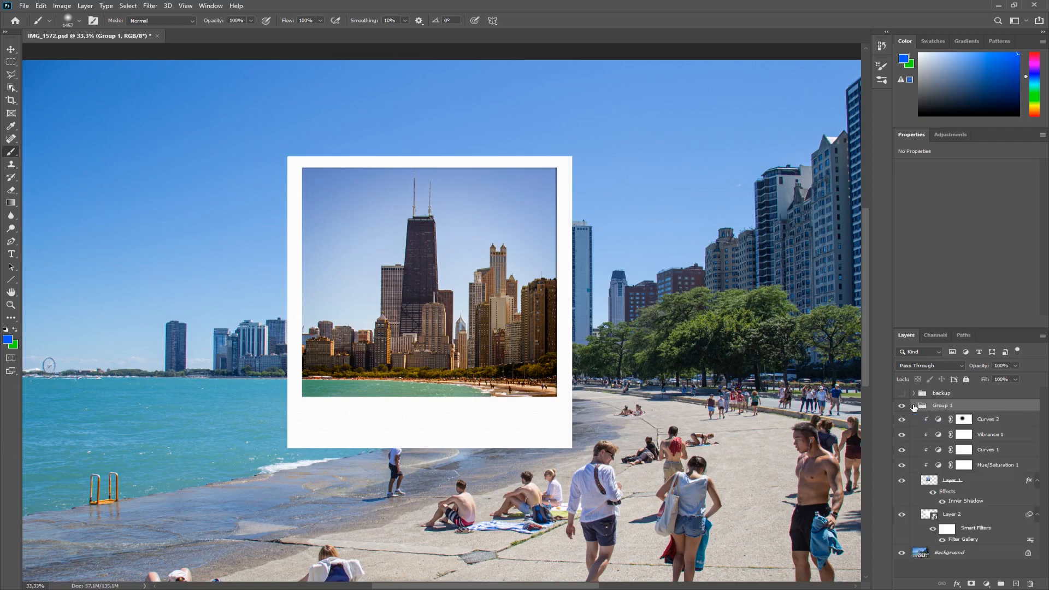
Select all layers in Group 1 from Curves 2 down to Layer 2 and merge them into one layer.
left_click(988, 420)
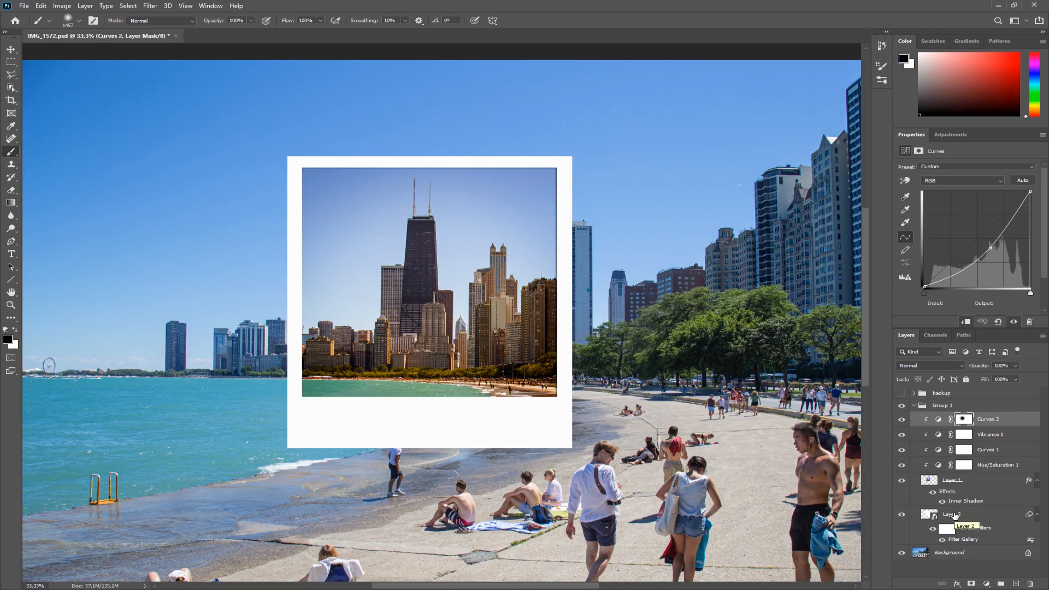
left_click(955, 515, "shift")
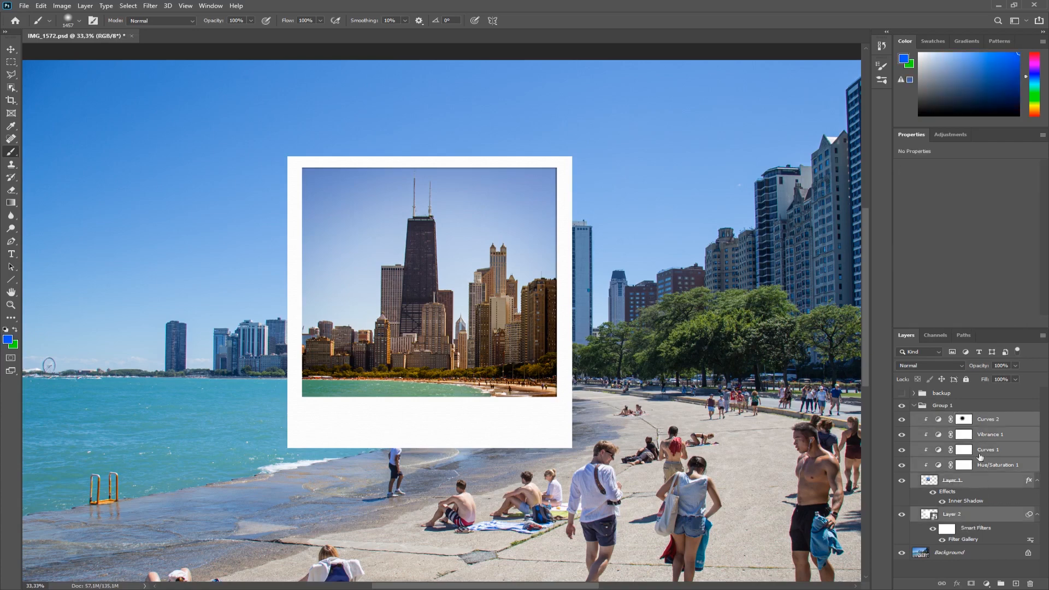
right_click(988, 436)
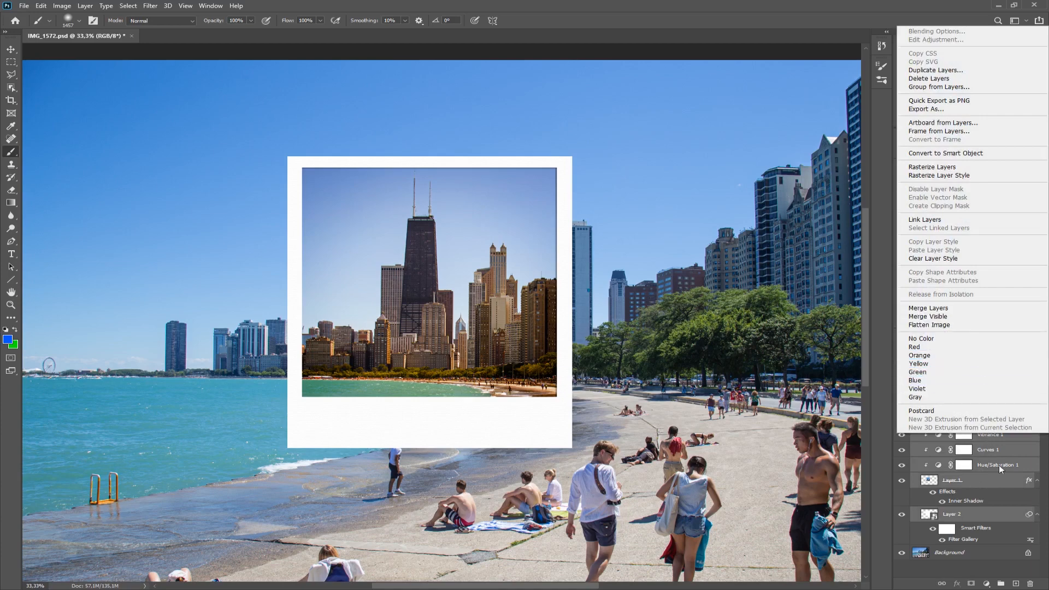
key("Escape")
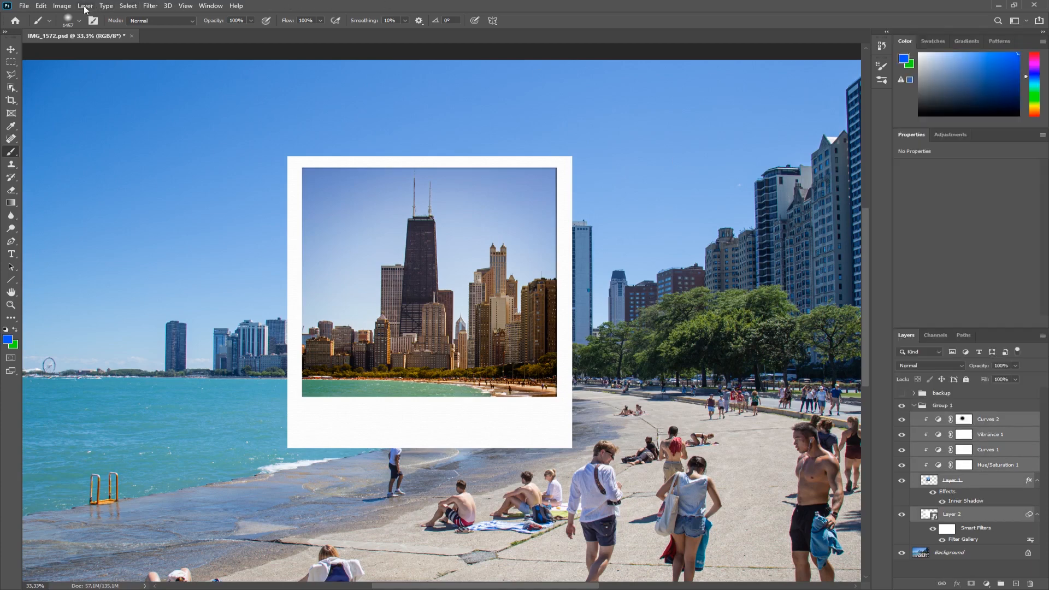
left_click(84, 7)
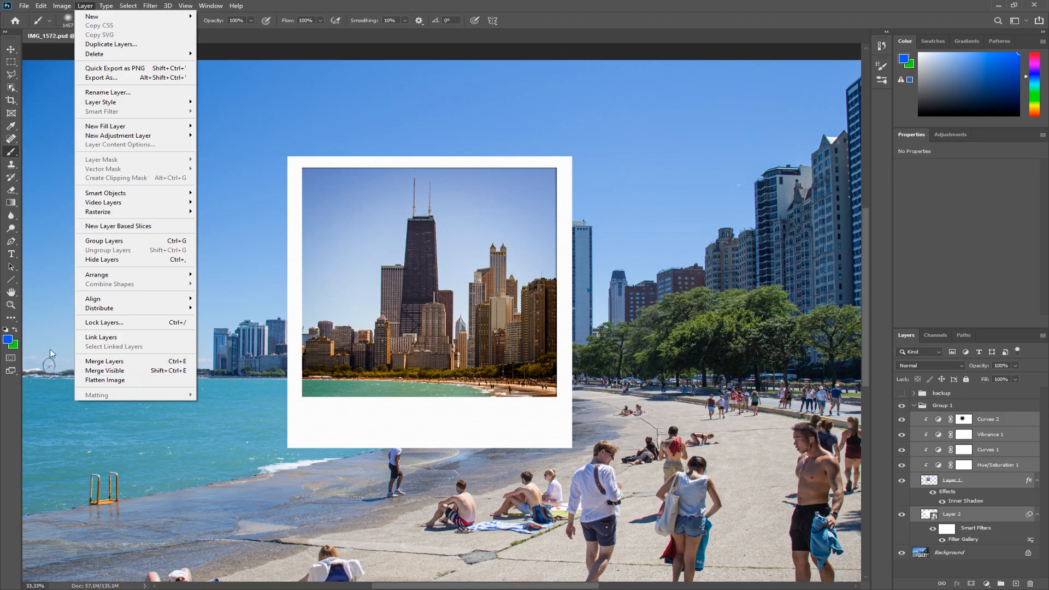
left_click(106, 362)
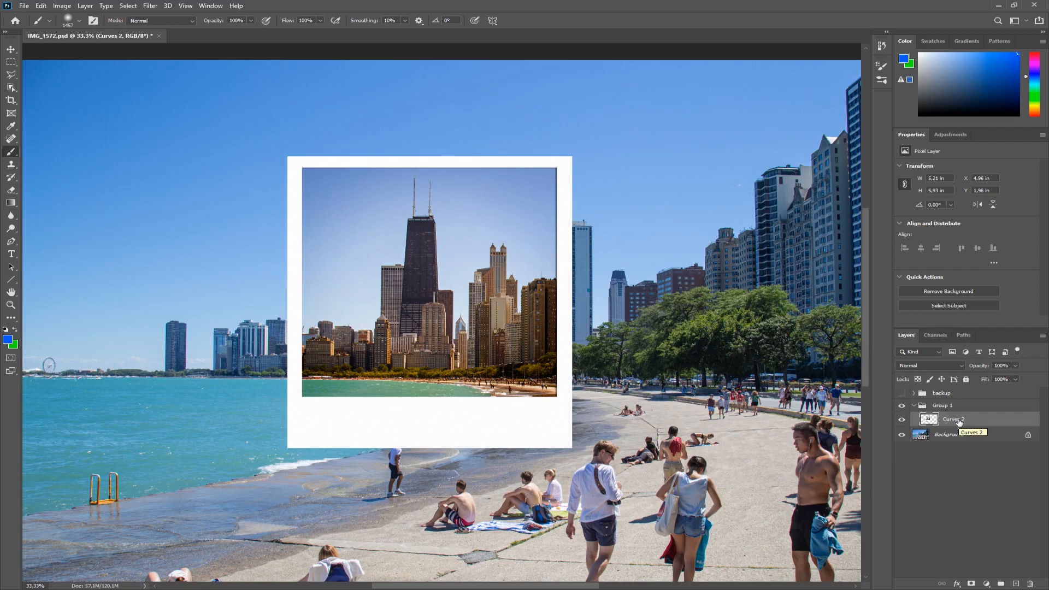
key("v")
left_click_drag(459, 343, 582, 315)
key("ctrl+z")
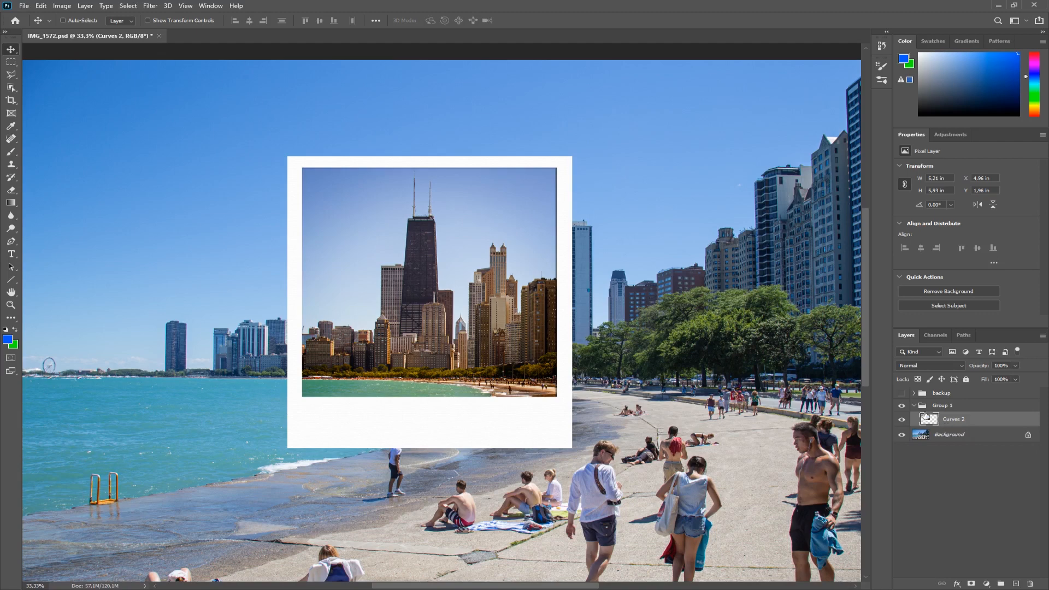
Free-transform the merged polaroid, rotating it about -4° and nudging it slightly upward.
key("ctrl+t")
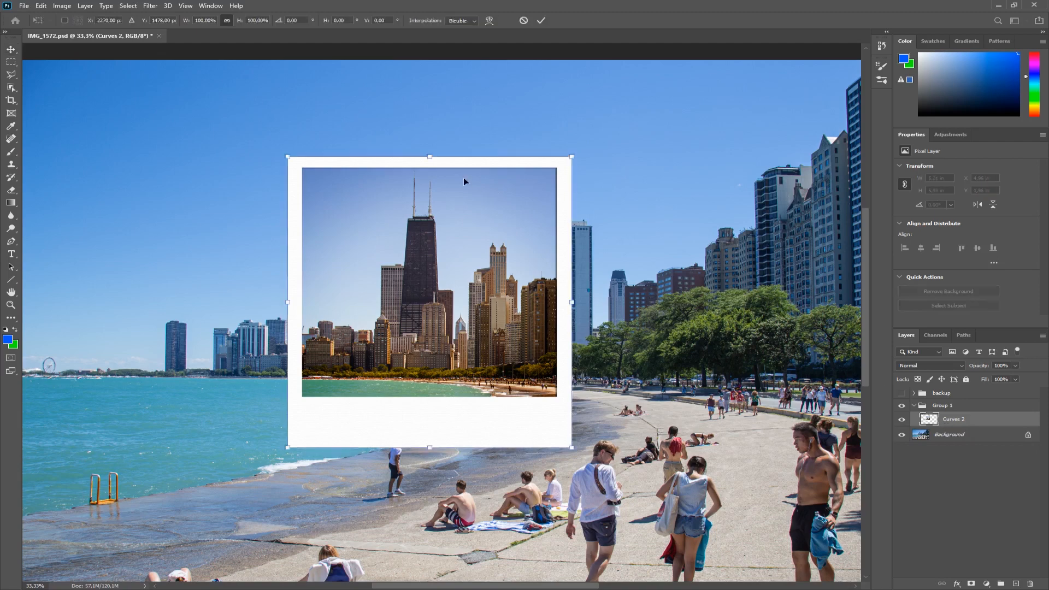
left_click(40, 5)
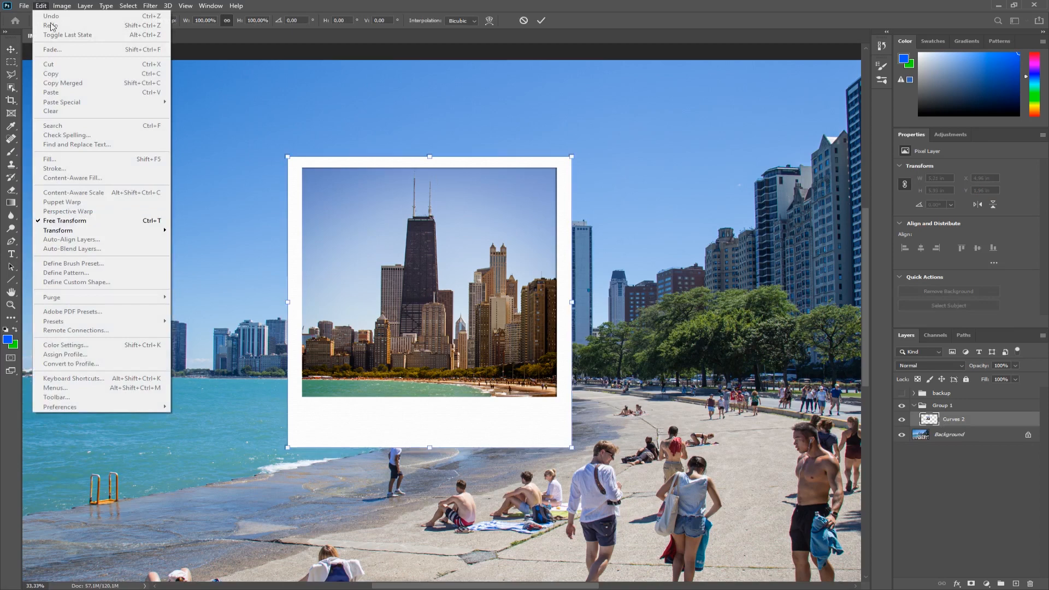
left_click(44, 8)
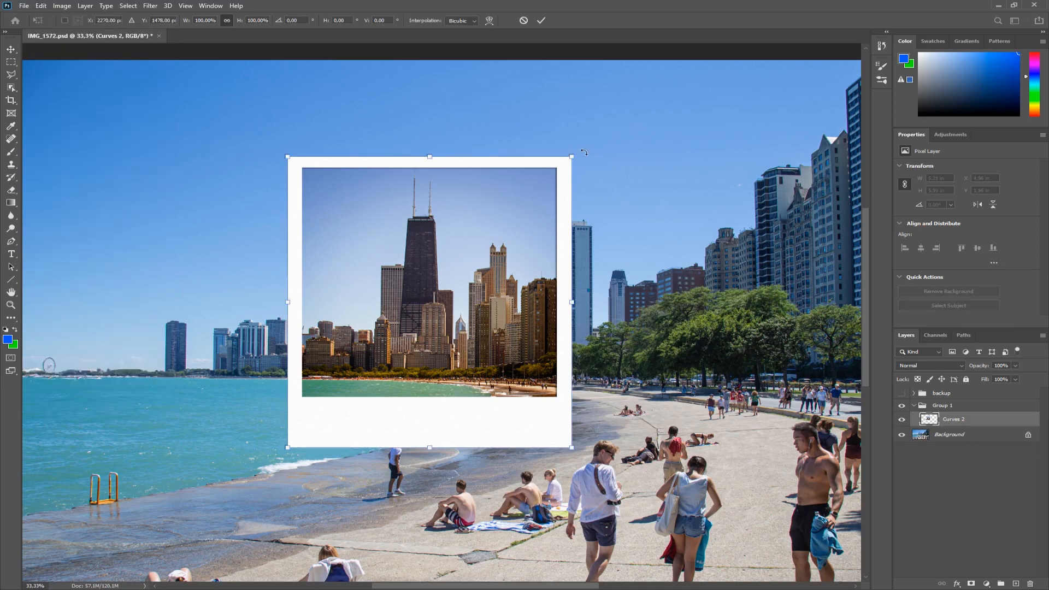
left_click_drag(586, 151, 578, 138)
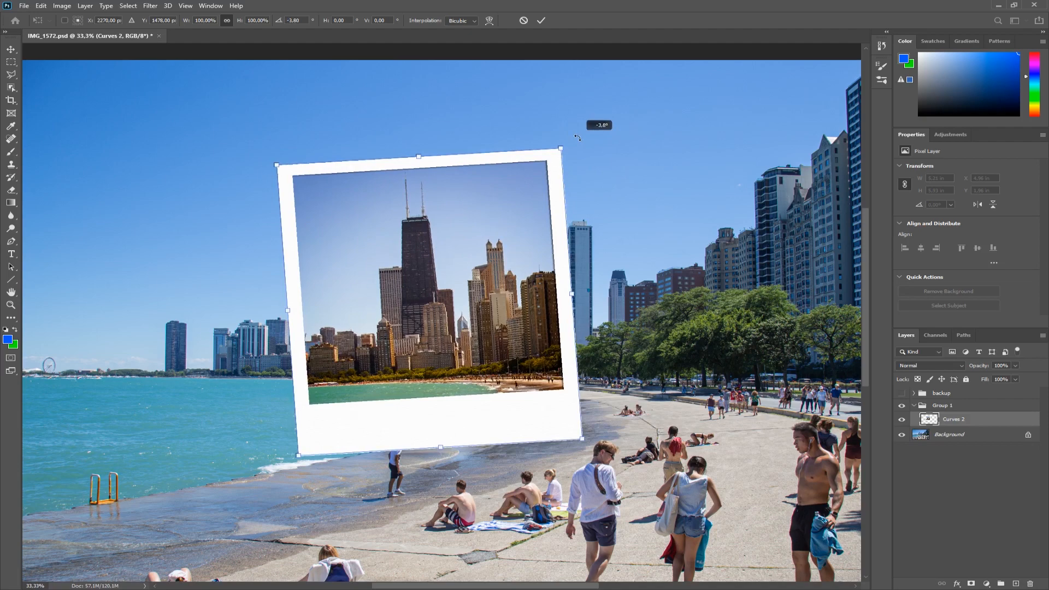
left_click_drag(577, 138, 576, 135)
left_click_drag(515, 310, 518, 296)
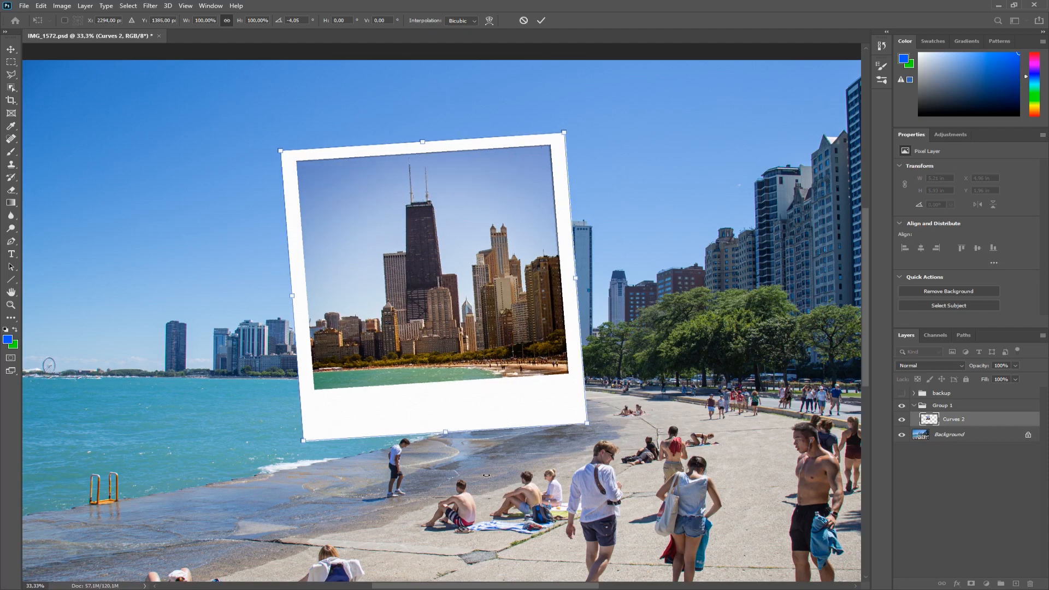
key("shift+Up")
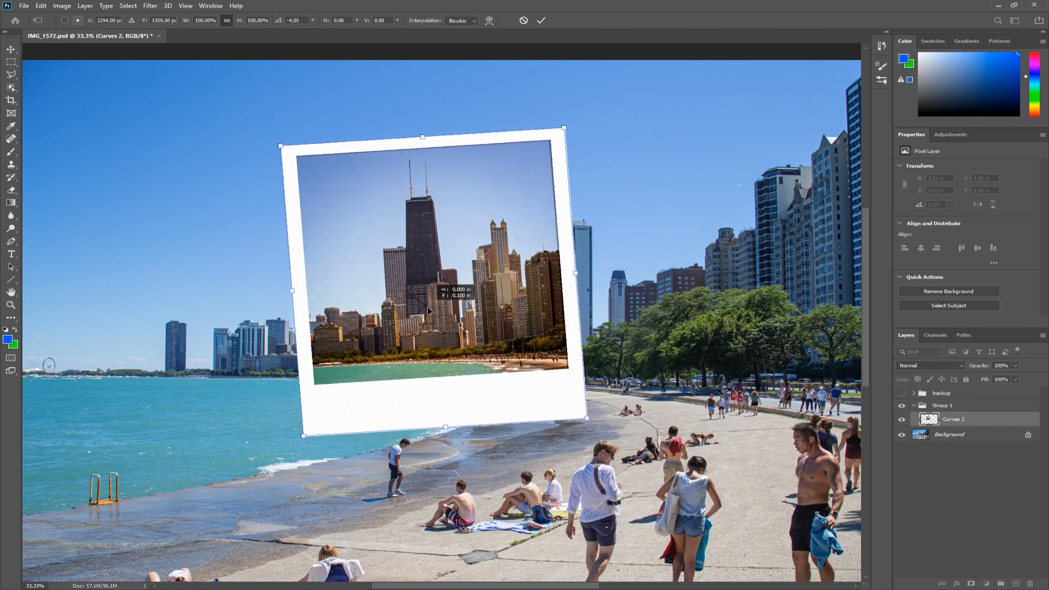
key("Down")
key("Down")
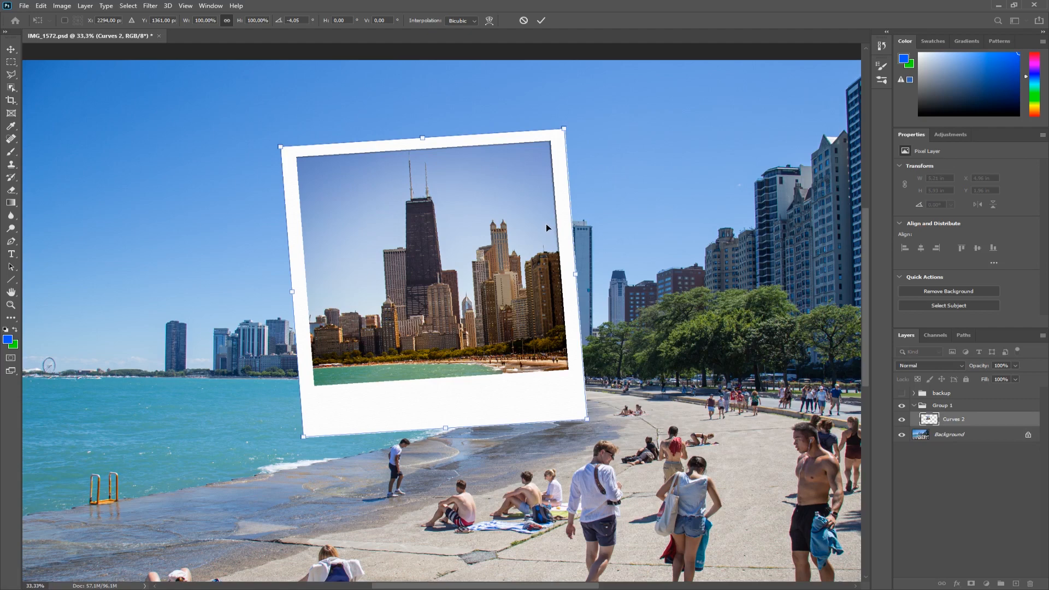
Switch the transform to Warp and pull the polaroid's four corners slightly outward.
left_click(42, 8)
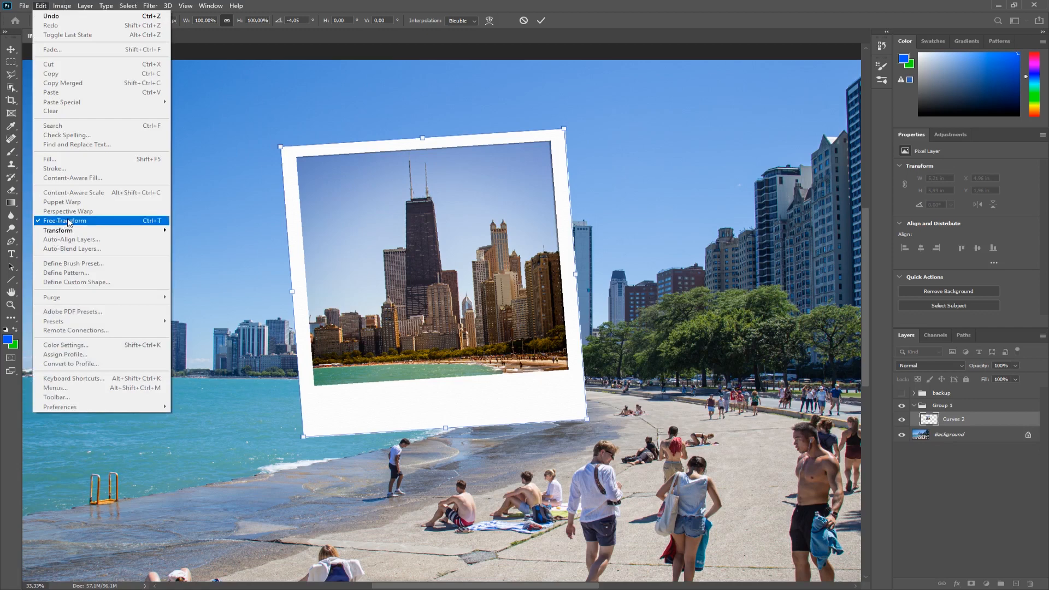
mouse_move(58, 231)
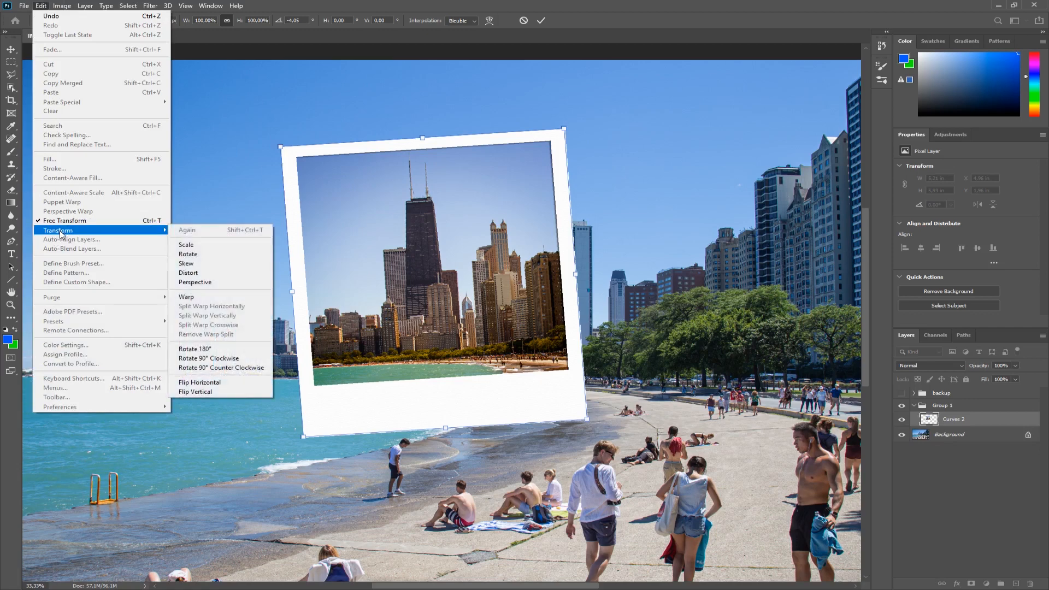
left_click(186, 297)
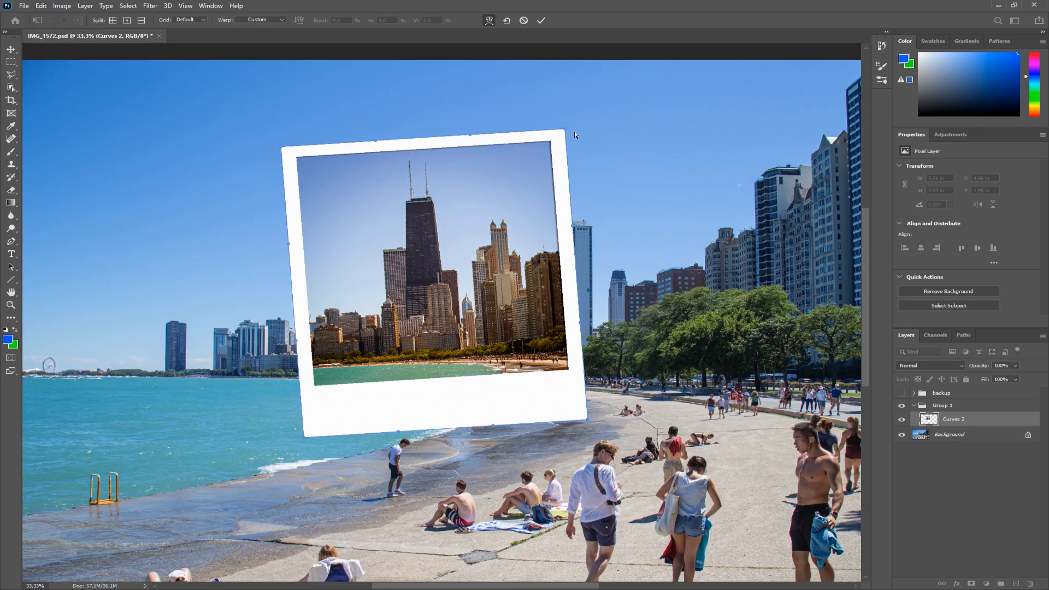
left_click_drag(566, 131, 568, 128)
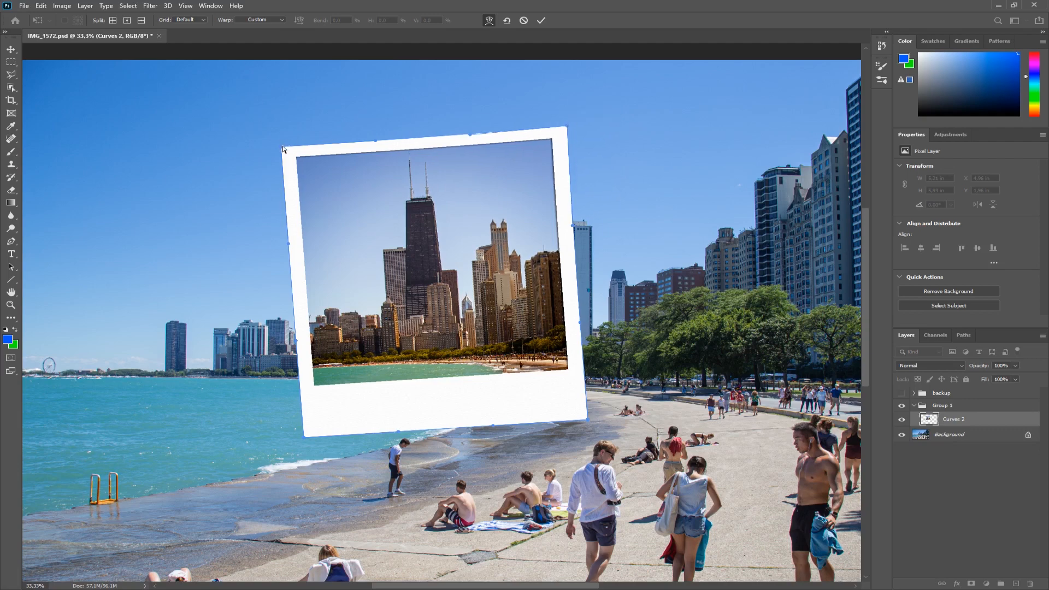
left_click_drag(280, 145, 281, 143)
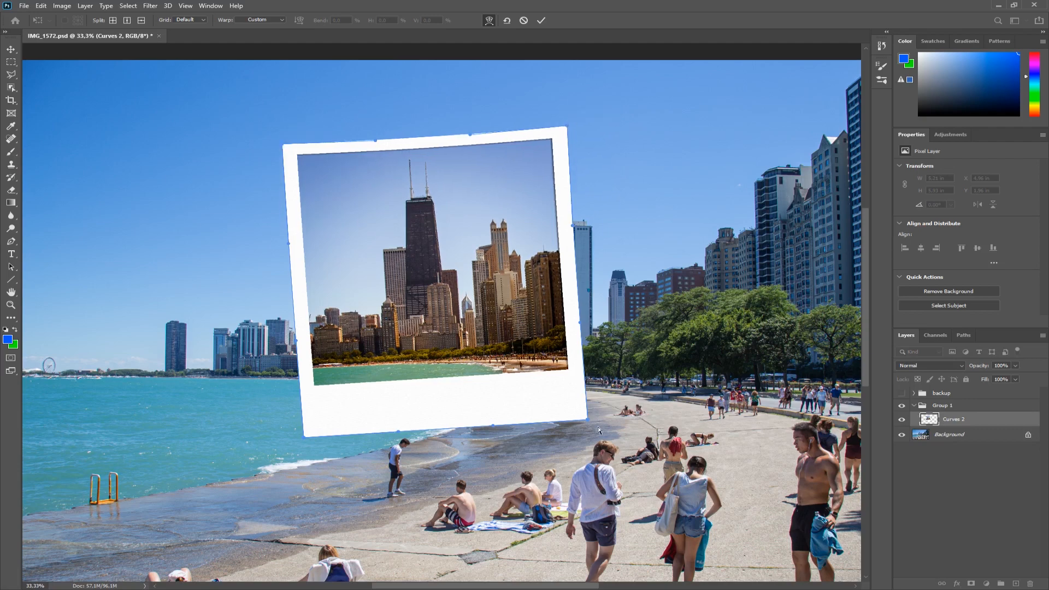
left_click_drag(587, 419, 592, 420)
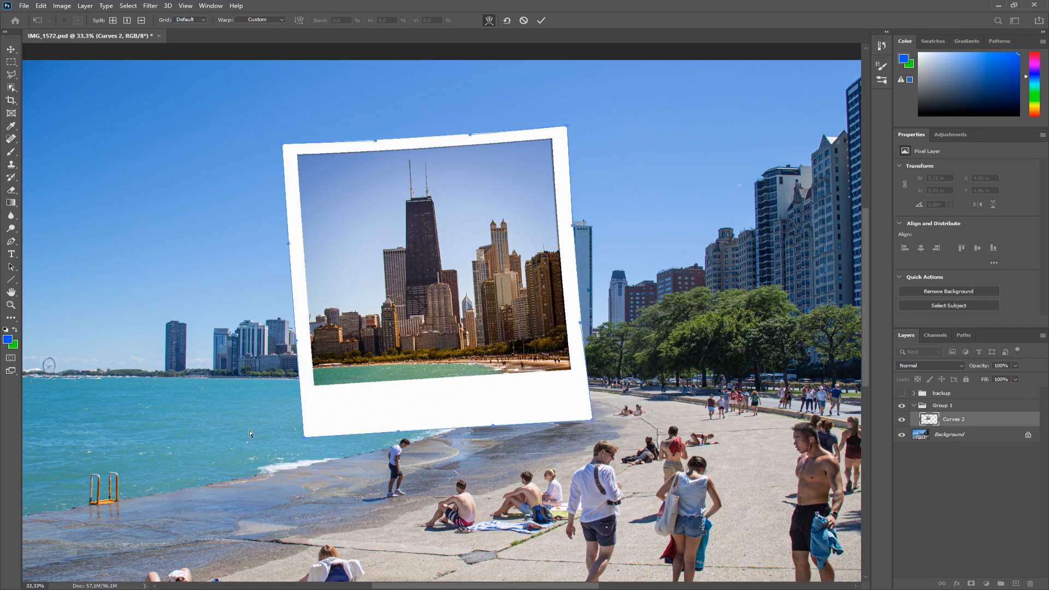
left_click_drag(304, 436, 303, 434)
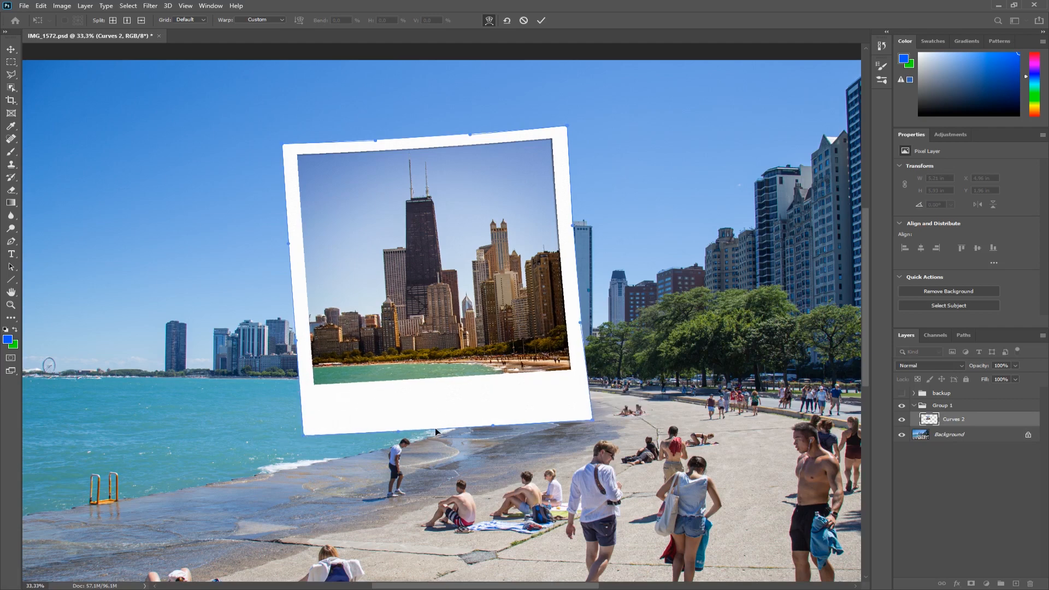
Bend the polaroid's edges slightly with the warp points to curl the photo, then commit the transform.
left_click(490, 422)
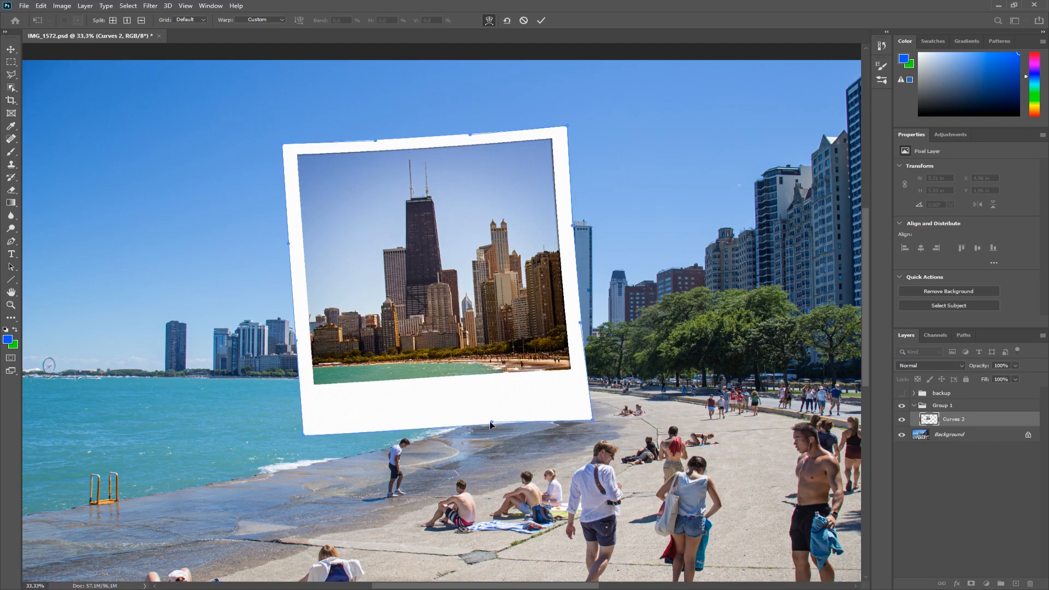
left_click(397, 428)
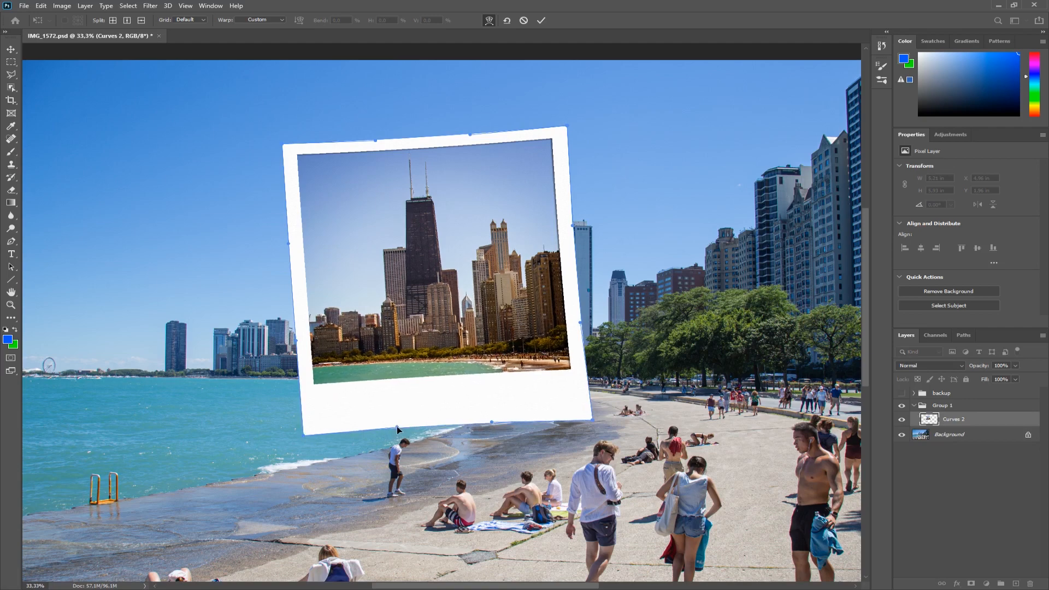
left_click(570, 226)
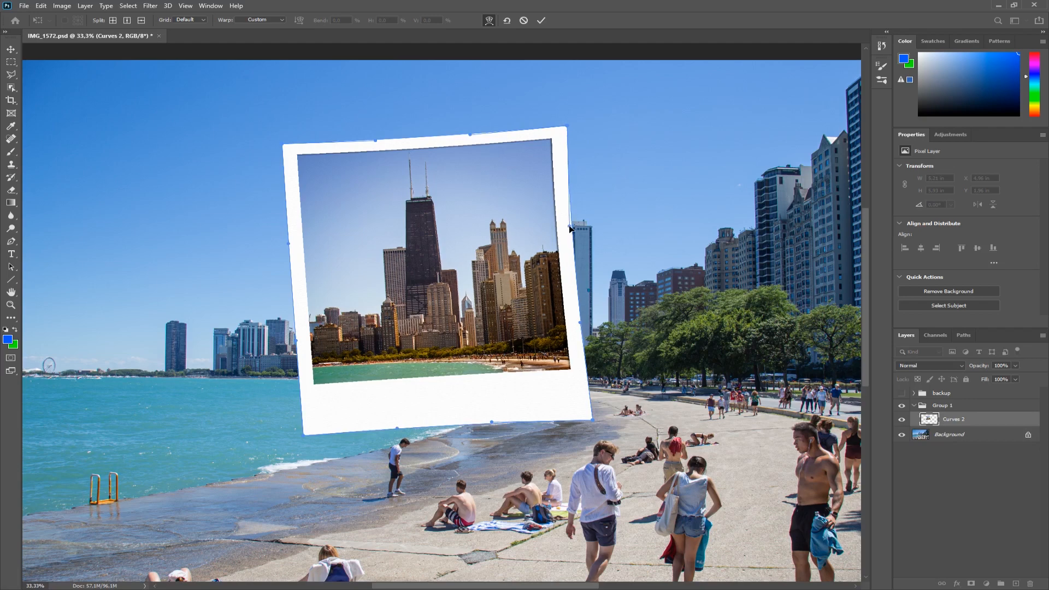
left_click_drag(582, 320, 579, 322)
left_click_drag(470, 134, 471, 135)
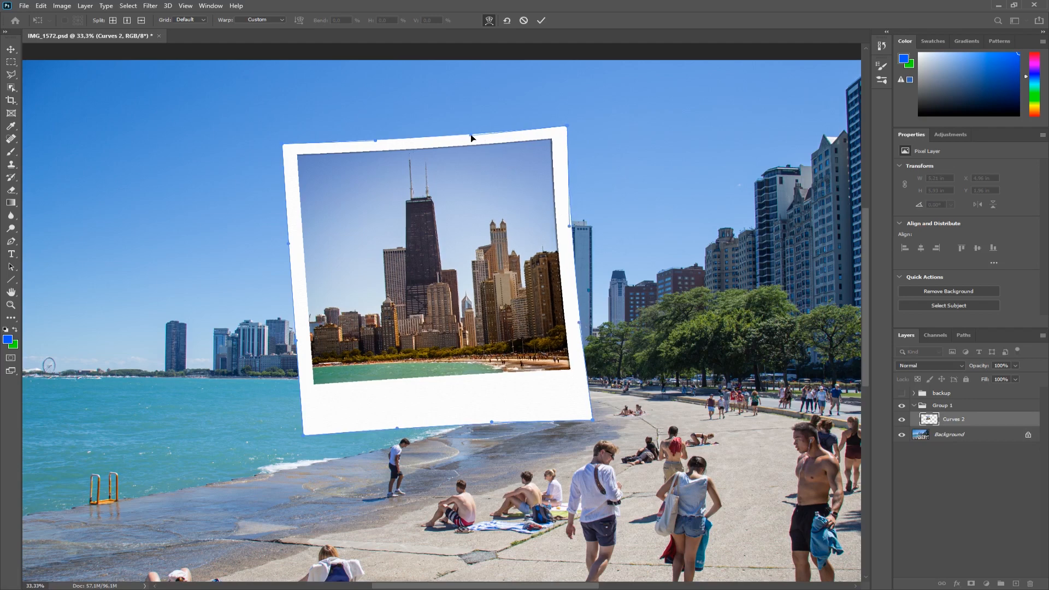
left_click_drag(376, 140, 377, 143)
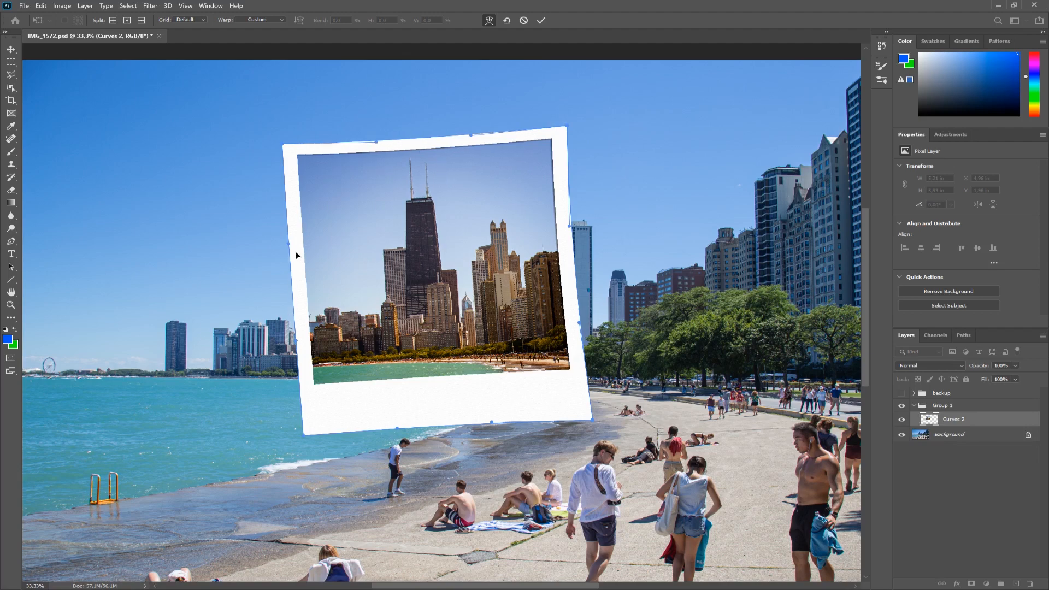
left_click_drag(289, 245, 290, 246)
left_click_drag(297, 339, 299, 342)
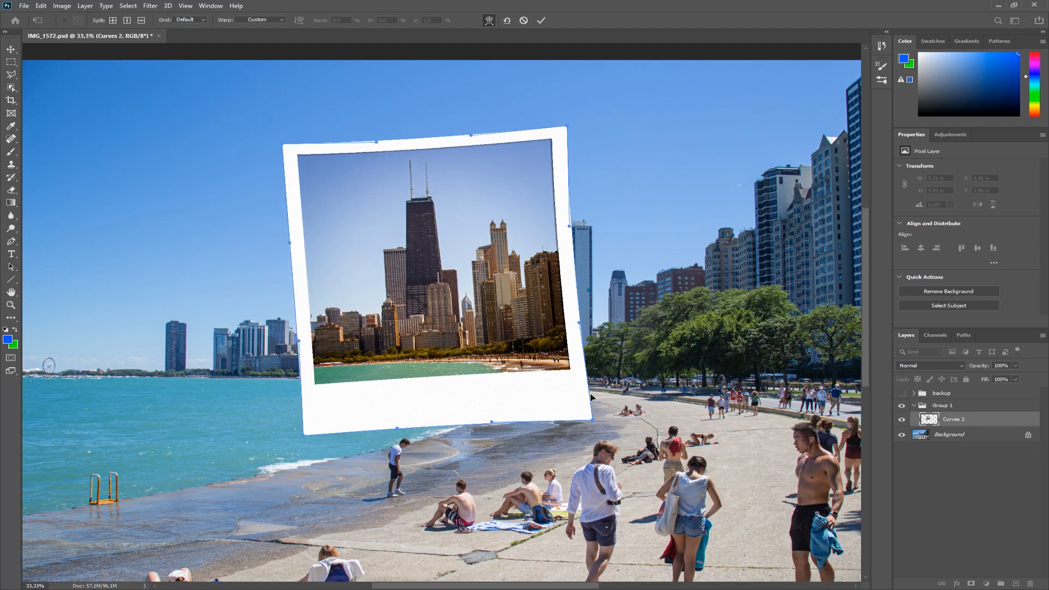
key("Return")
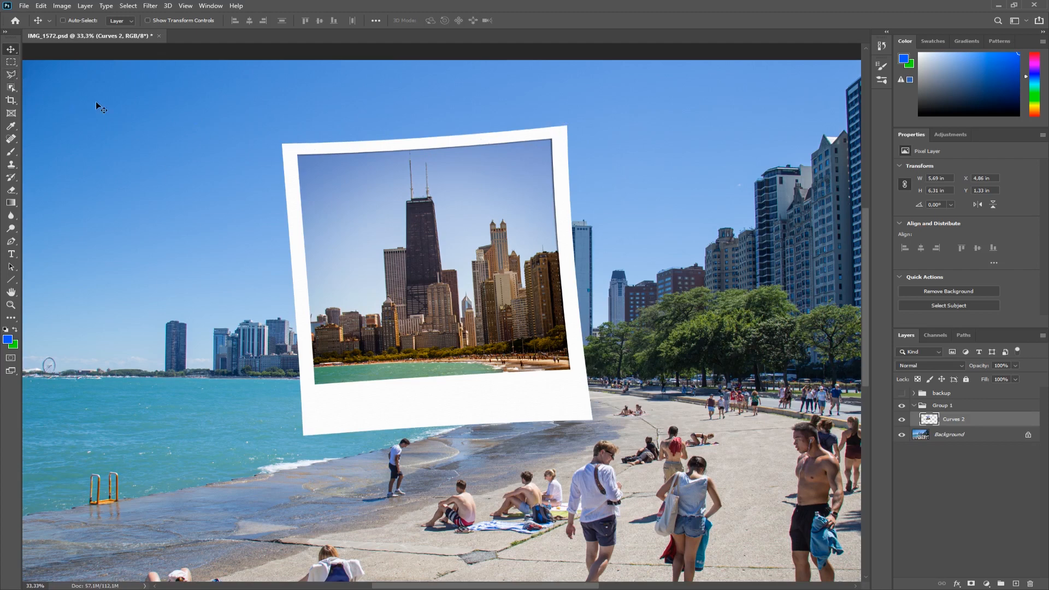
Select the polaroid layer's outline as a selection.
left_click(902, 420)
left_click(903, 420)
left_click(11, 62)
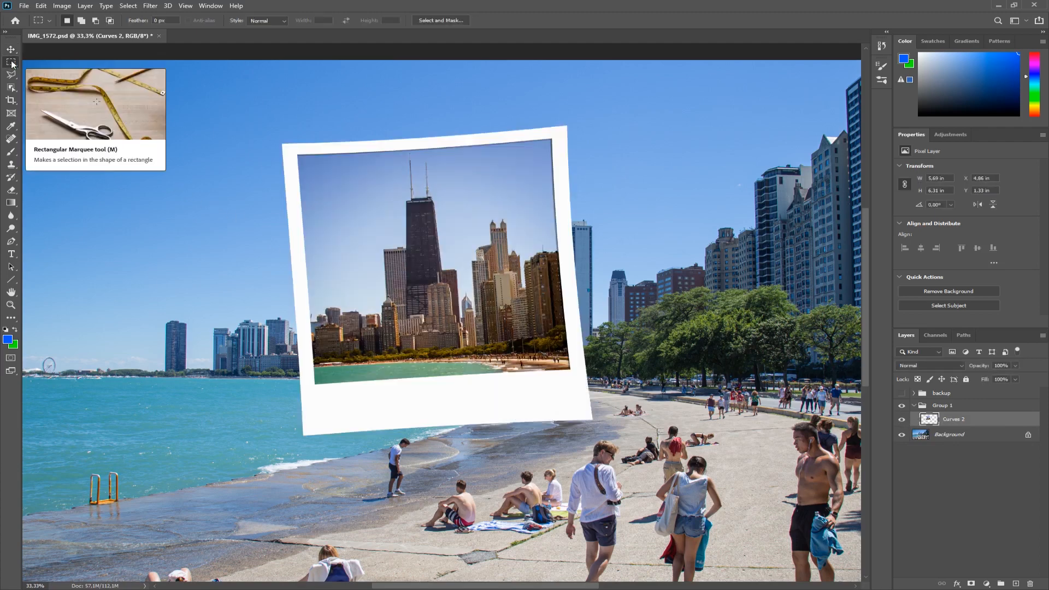
left_click_drag(252, 108, 637, 468)
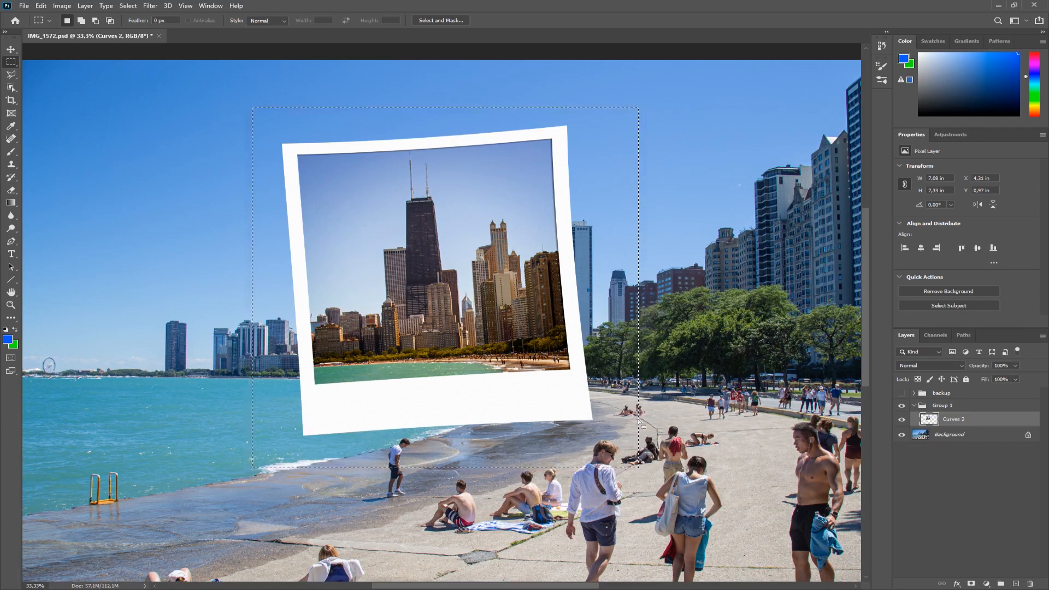
left_click(11, 51)
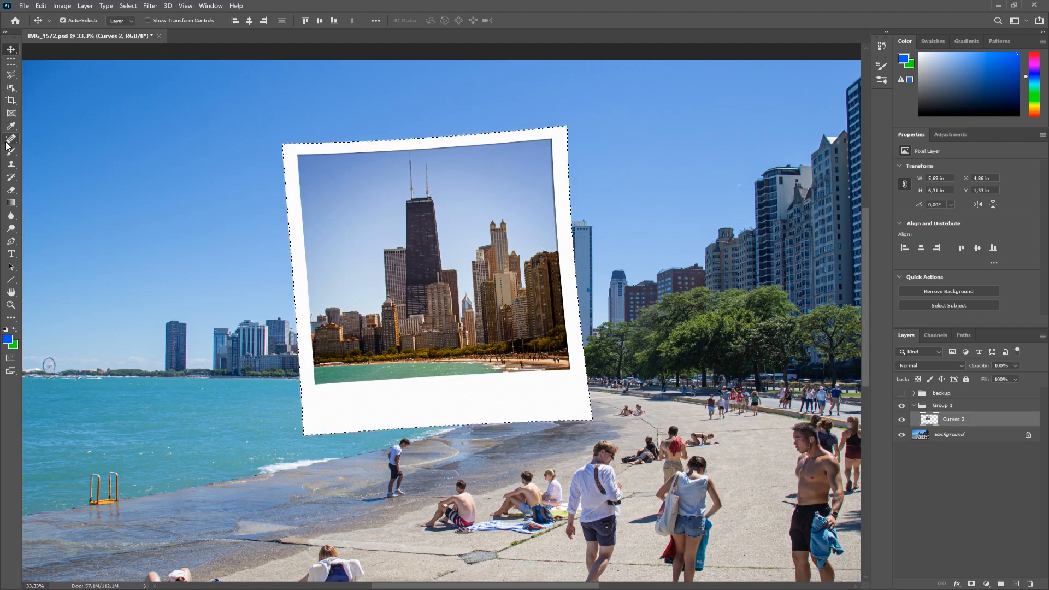
left_click(11, 62)
left_click(189, 143)
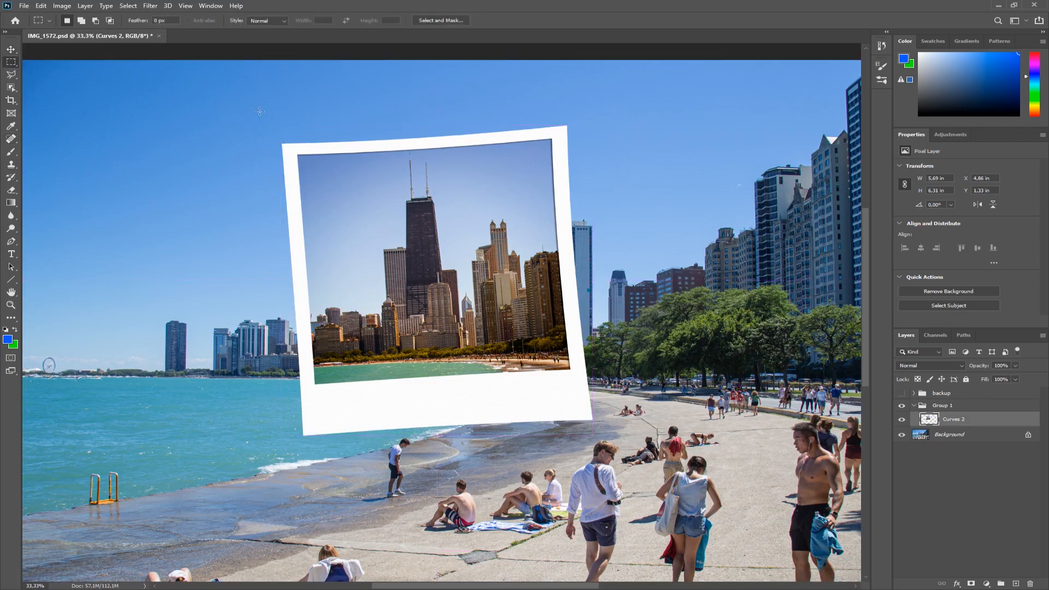
left_click_drag(258, 110, 623, 474)
key("v")
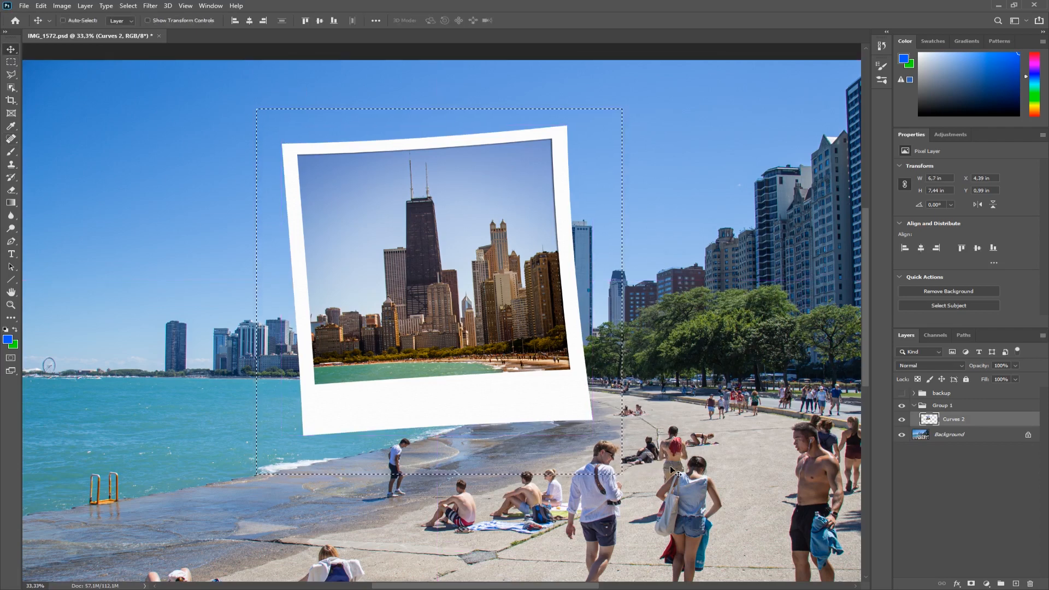
key("Right")
key("Left")
Warp the selection with Transform Selection, pulling its four corners slightly outward, and commit.
left_click(129, 6)
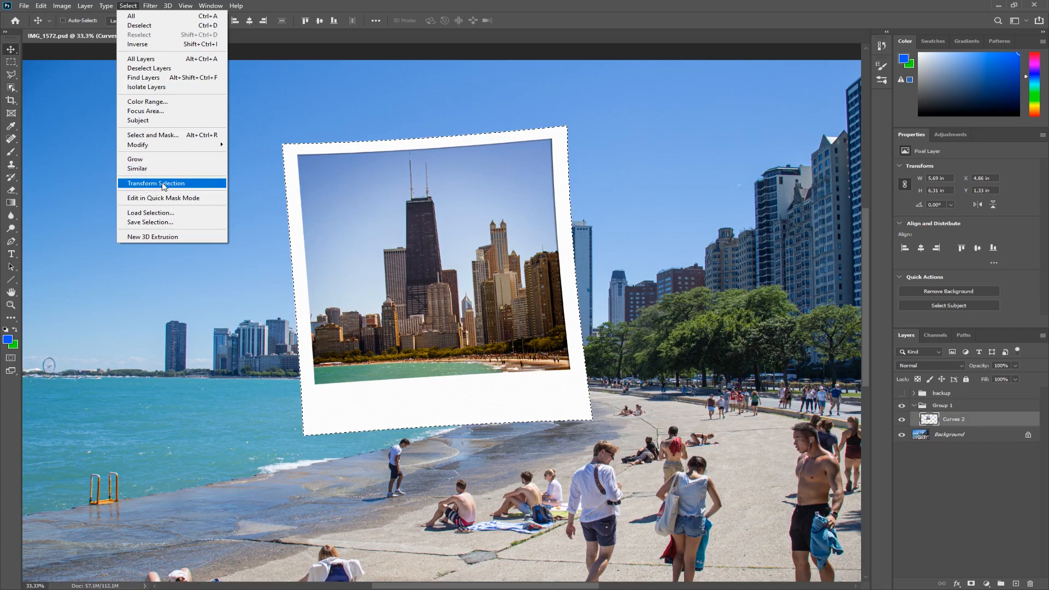
left_click(164, 185)
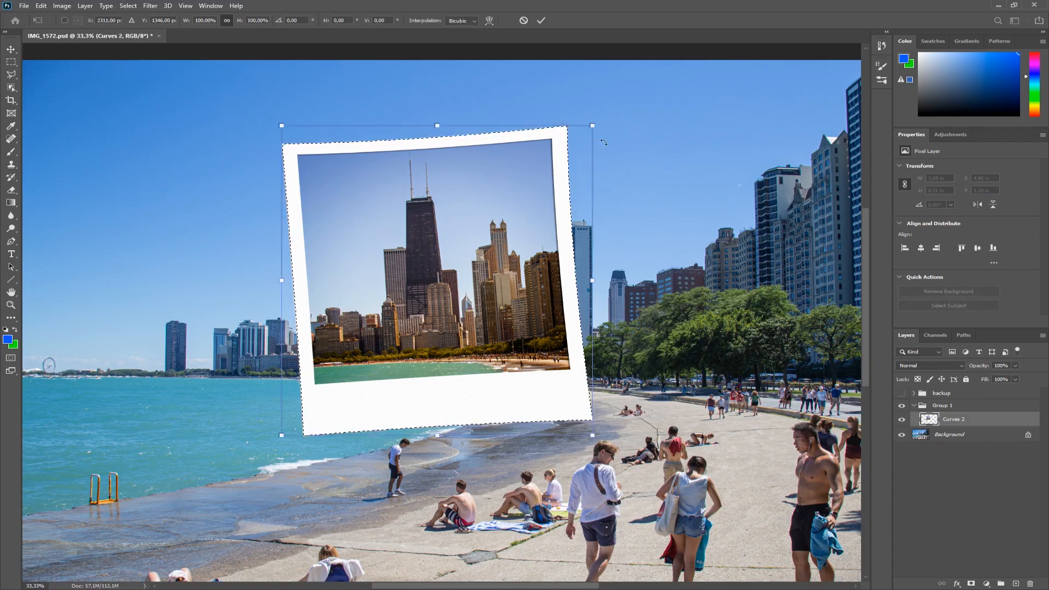
left_click(41, 6)
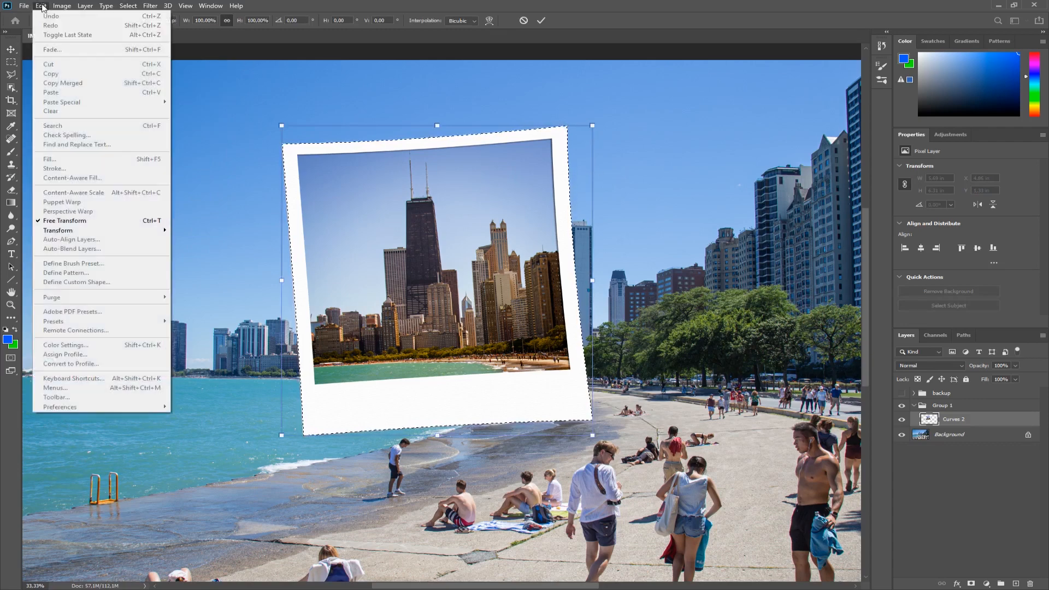
mouse_move(57, 231)
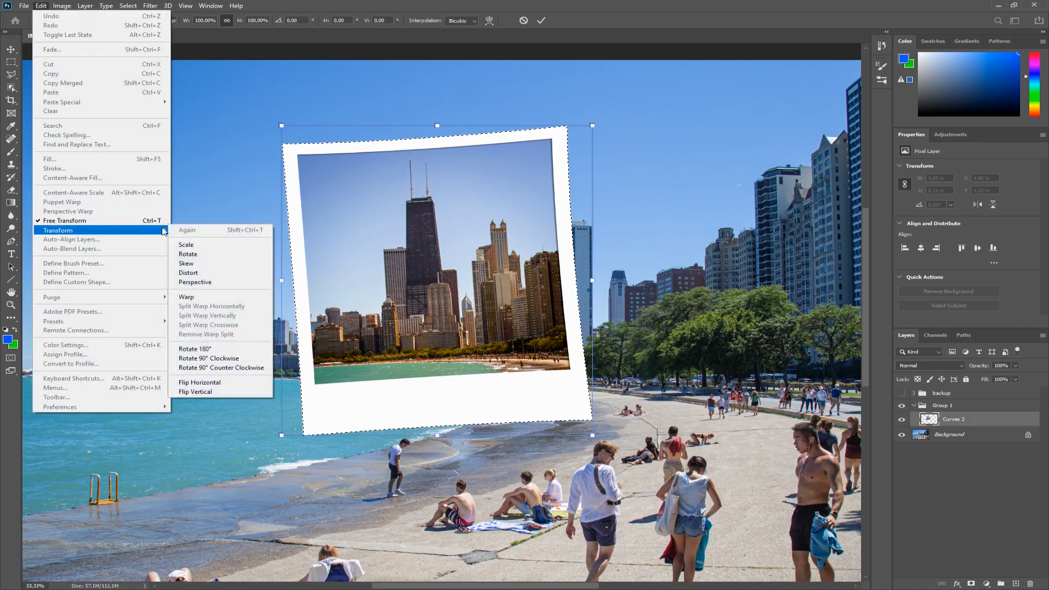
left_click(199, 299)
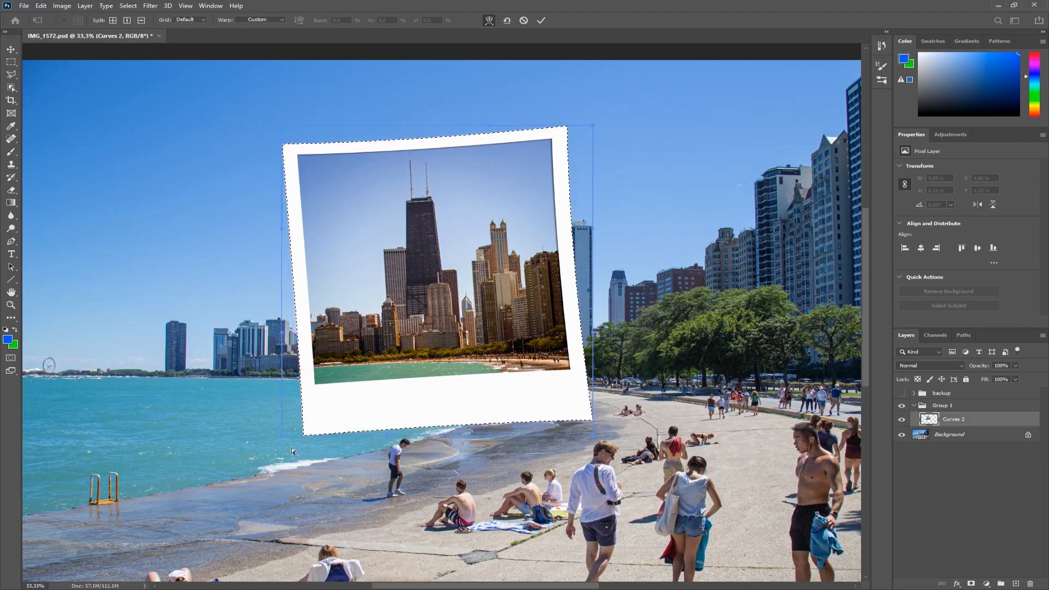
left_click_drag(279, 442, 275, 448)
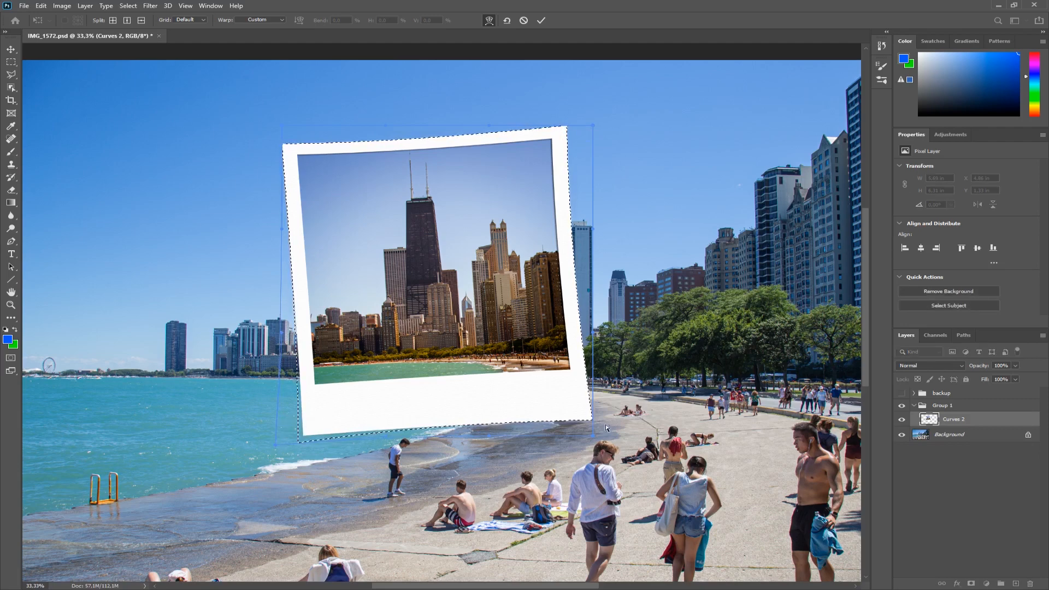
left_click_drag(593, 437, 589, 446)
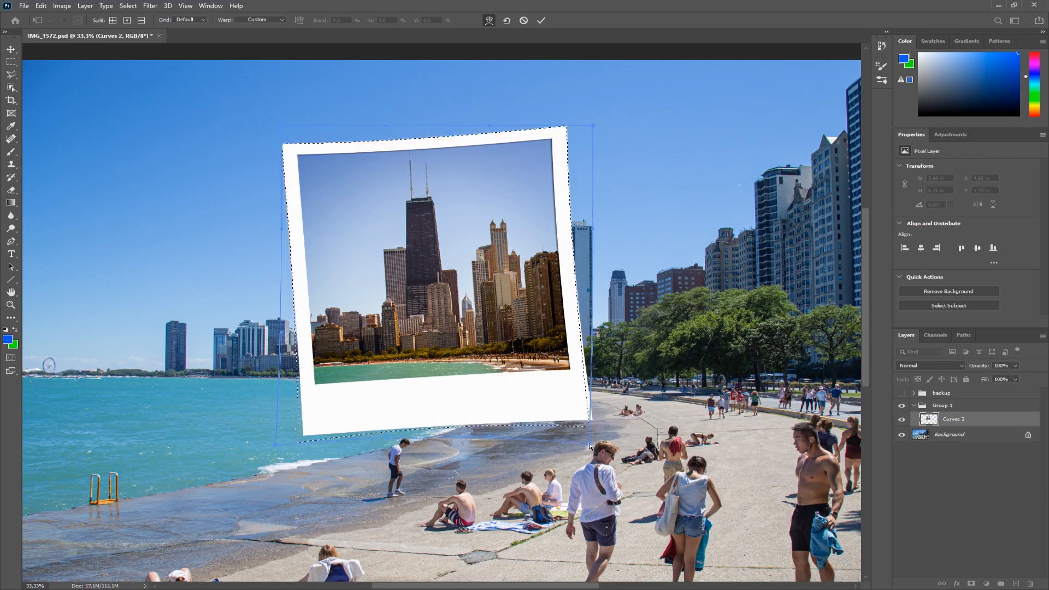
left_click_drag(596, 132, 590, 129)
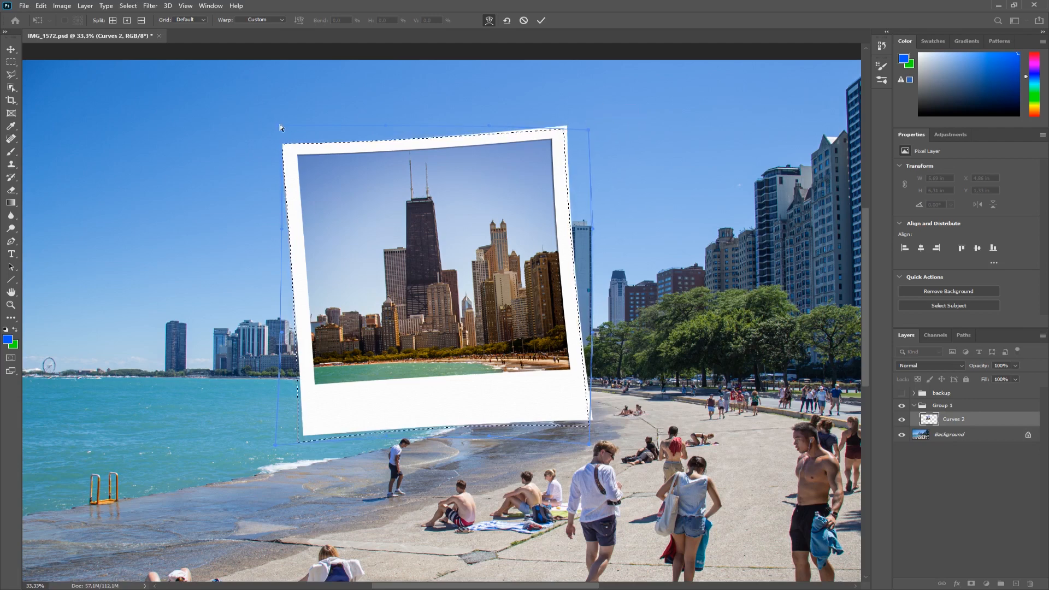
left_click_drag(282, 124, 274, 129)
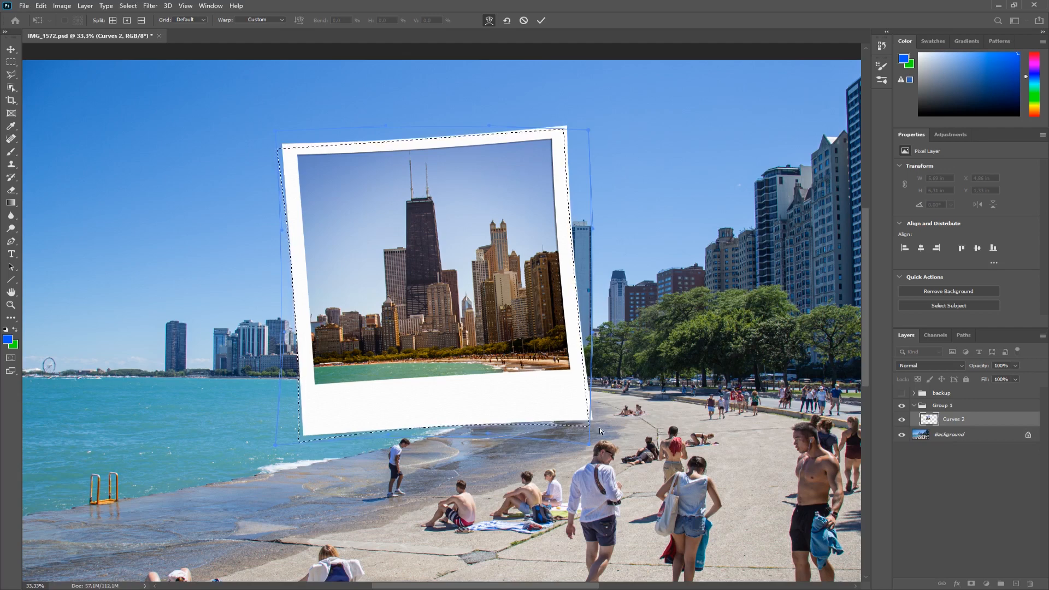
key("Return")
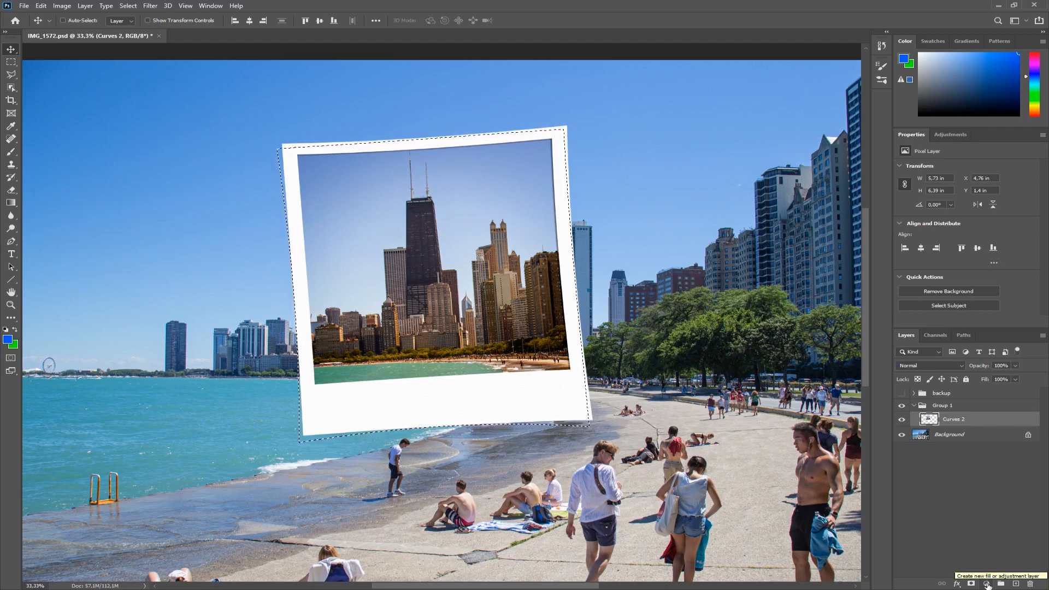
Add a Curves adjustment layer on the selection, pull its curve down to darken, and move it below the polaroid layer.
left_click(987, 584)
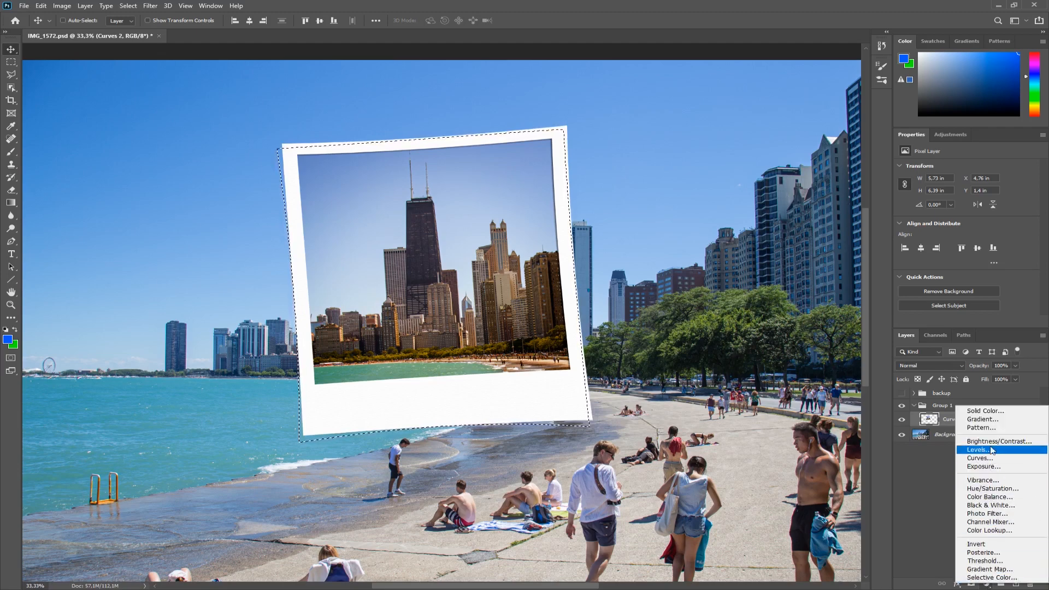
left_click(980, 459)
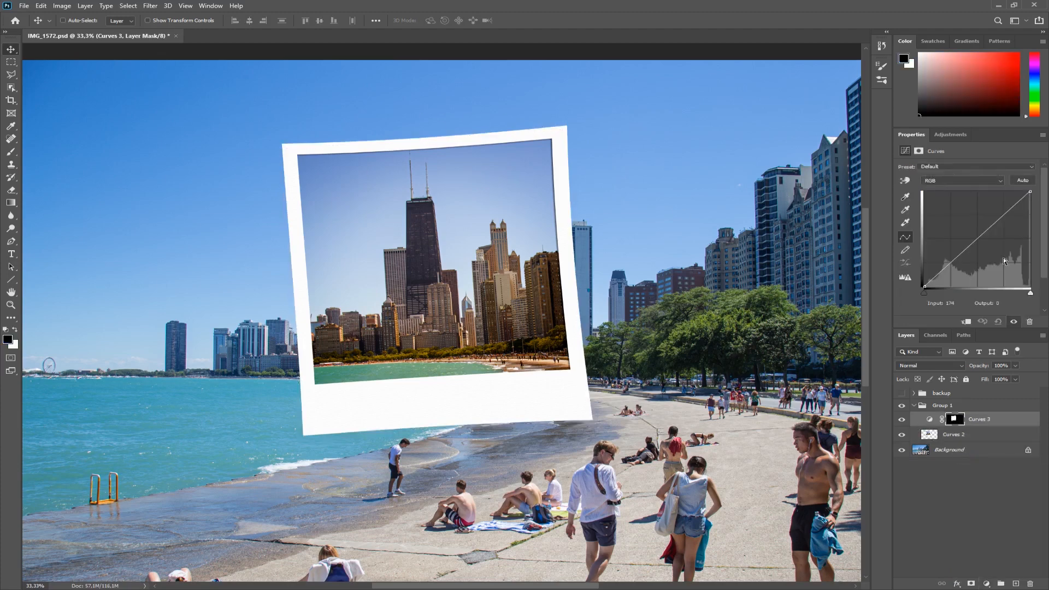
left_click_drag(988, 238, 997, 256)
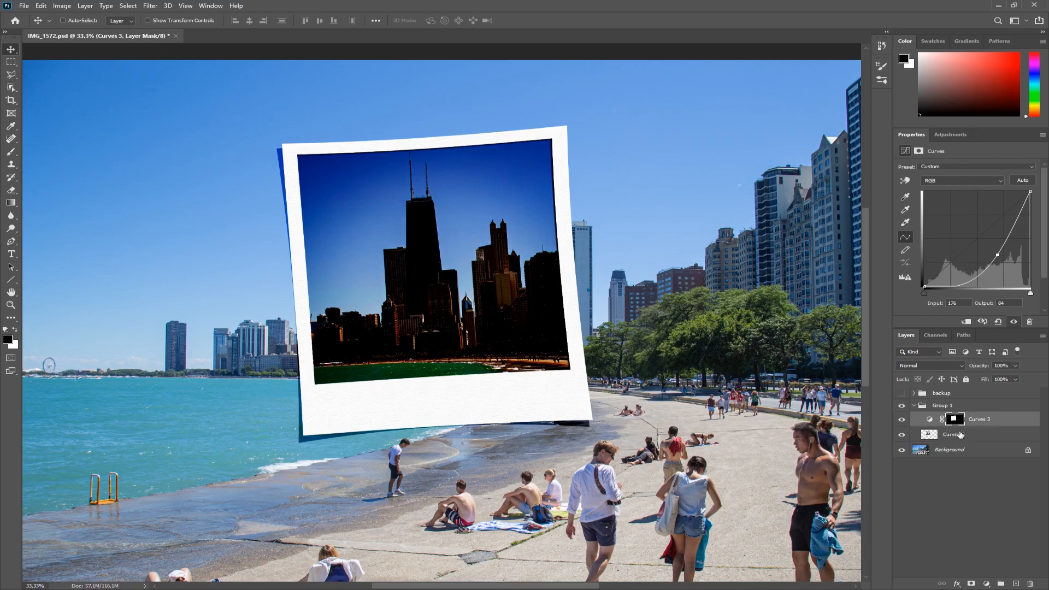
left_click_drag(980, 420, 981, 442)
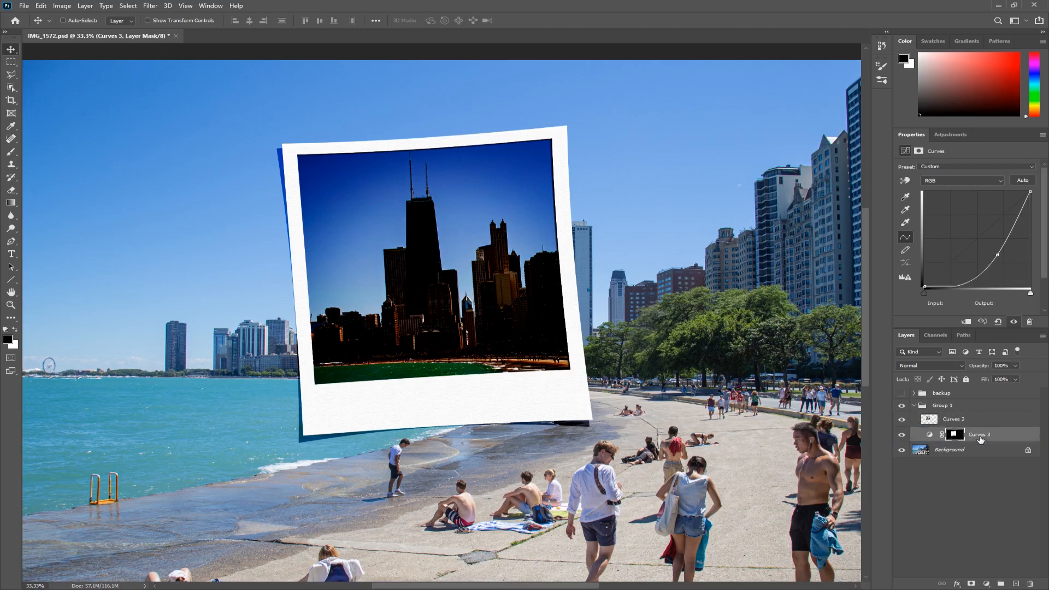
Rename the polaroid layer to picture.
double_click(958, 419)
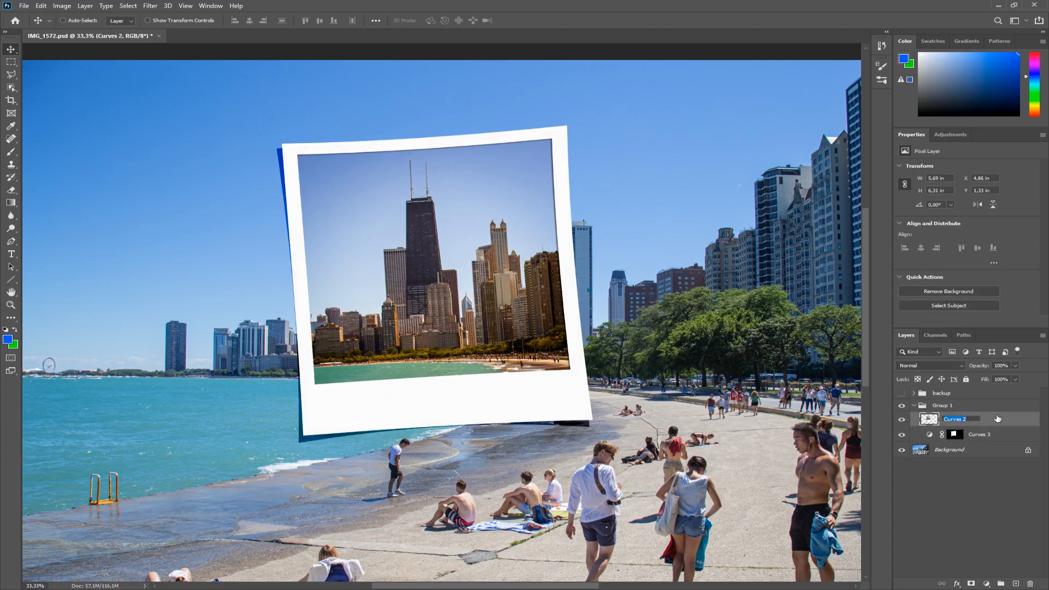
type("picture")
key("Return")
Blur the Curves 3 layer mask with Gaussian Blur at a 12 pixel radius to soften the shadow.
left_click(956, 435, "alt")
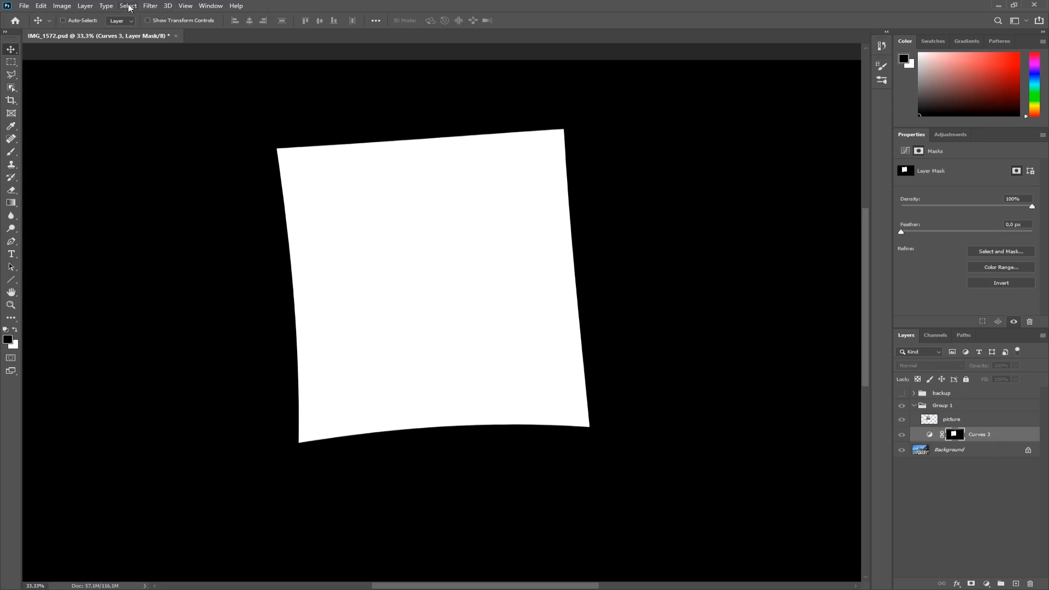
left_click(150, 6)
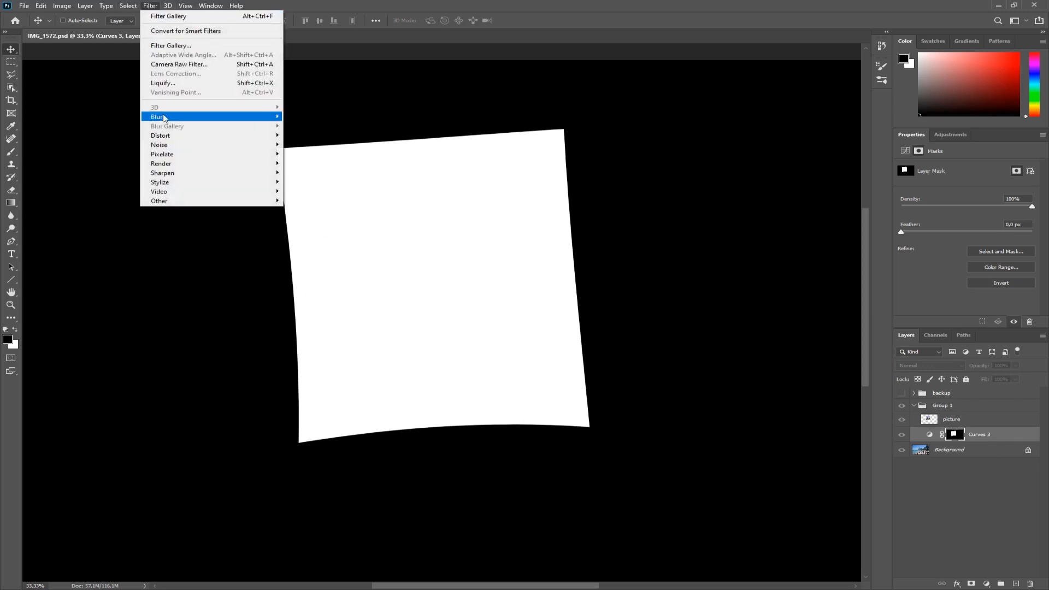
mouse_move(167, 122)
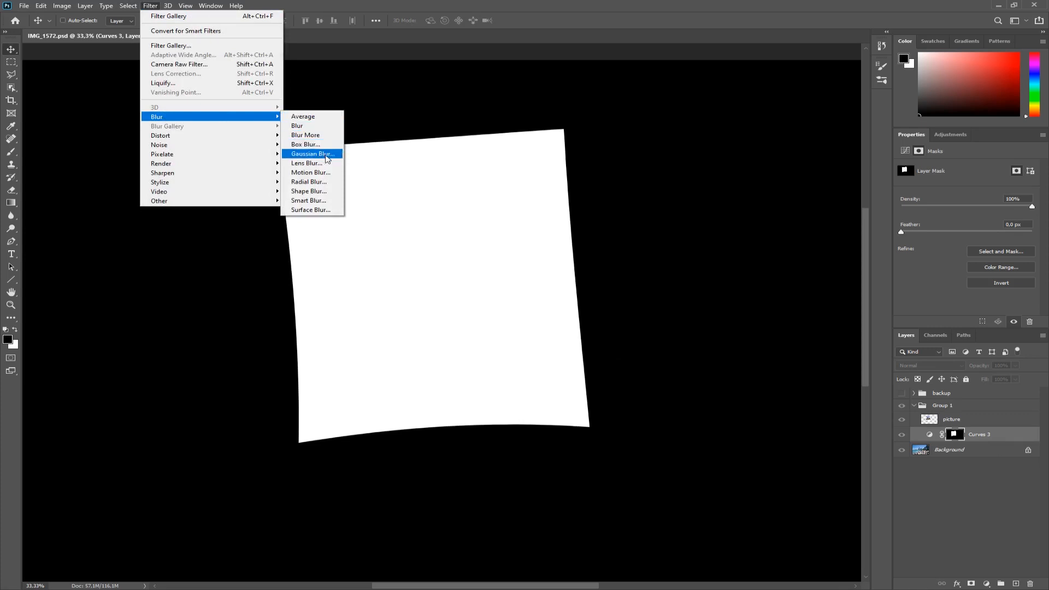
left_click(328, 158)
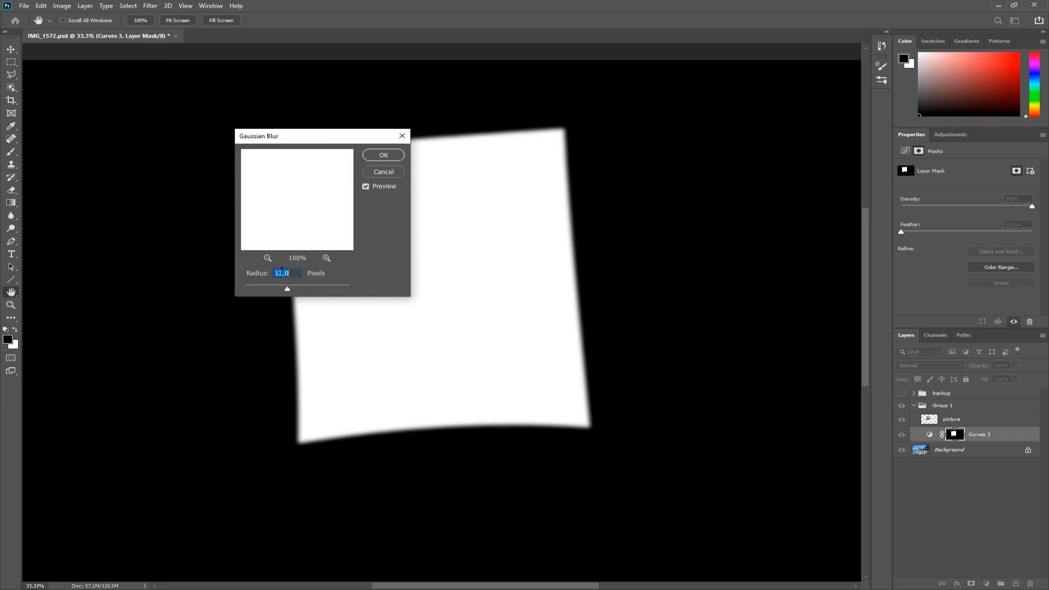
left_click(384, 156)
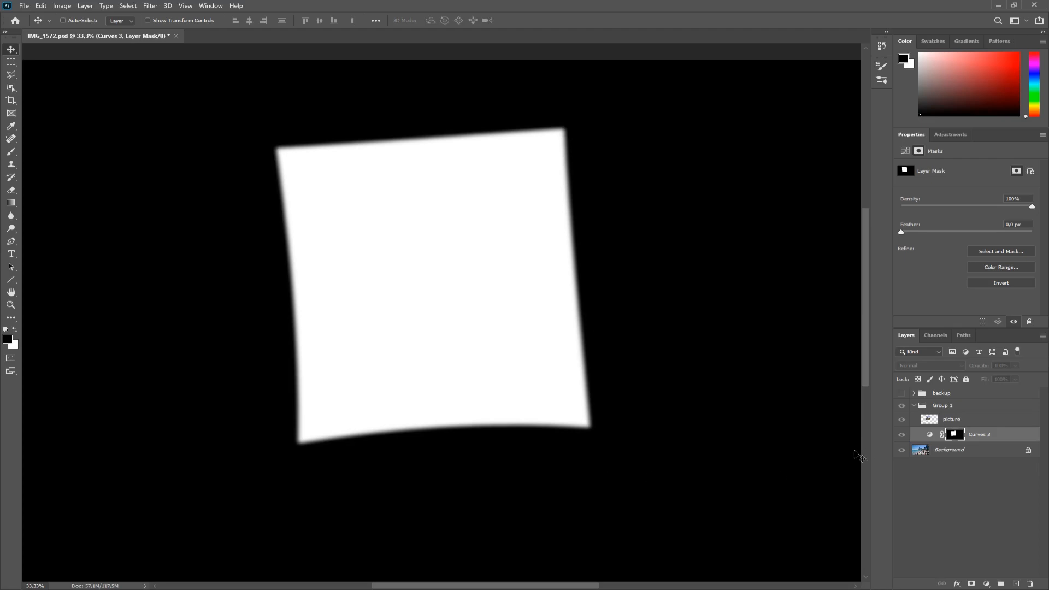
Lighten the shadow slightly by raising the Curves 3 curve point.
left_click(930, 435)
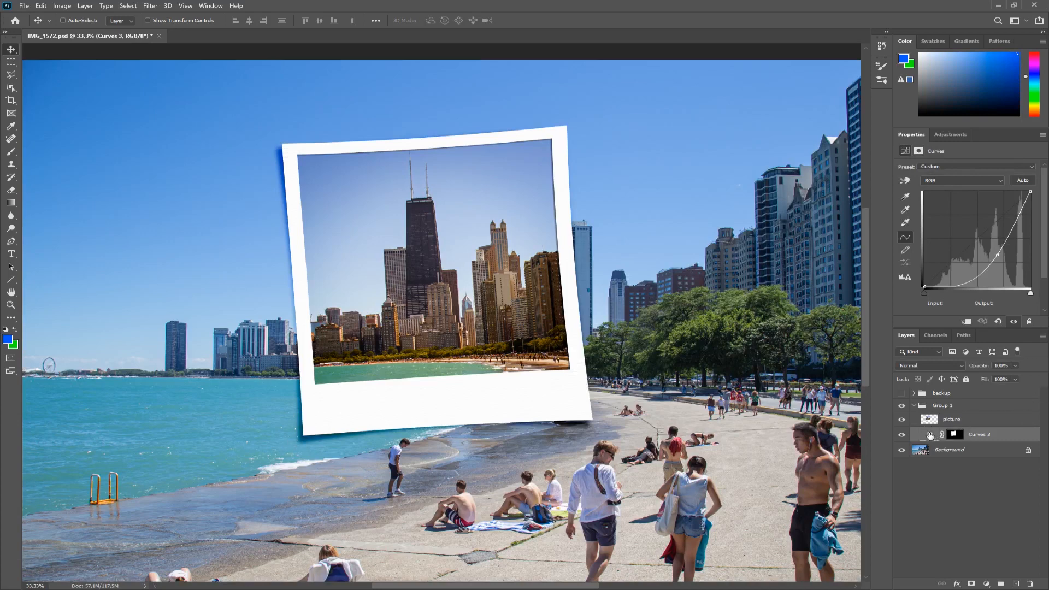
double_click(931, 436)
left_click_drag(996, 256, 989, 250)
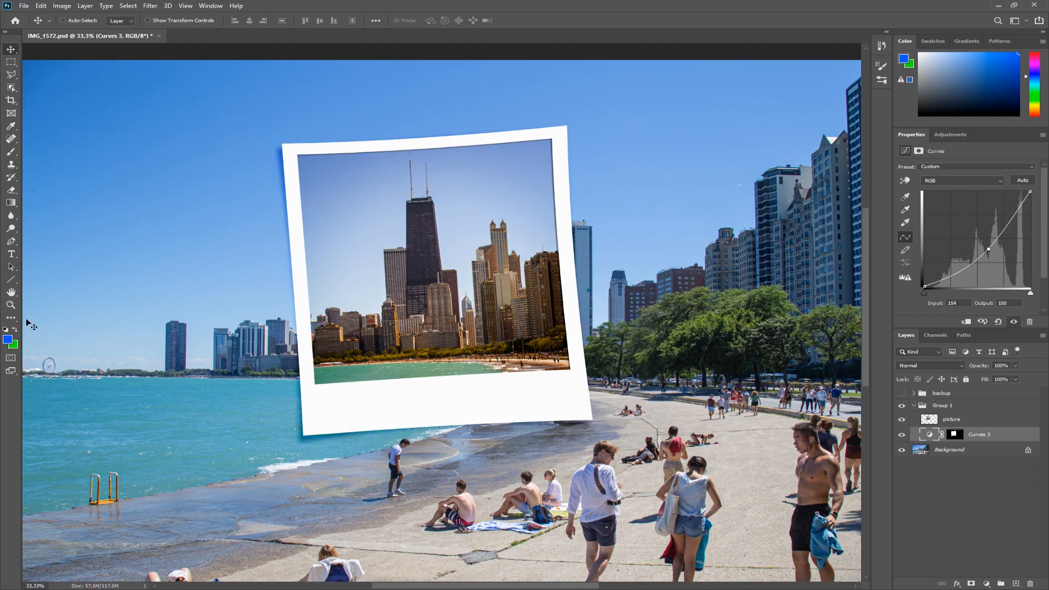
left_click(12, 307)
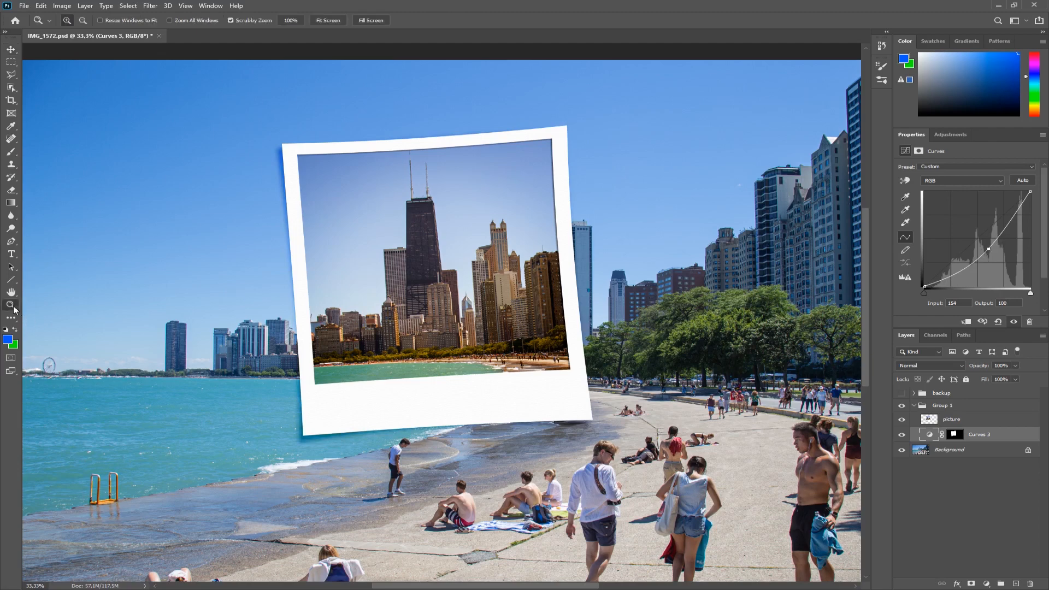
right_click(489, 331)
left_click(511, 340)
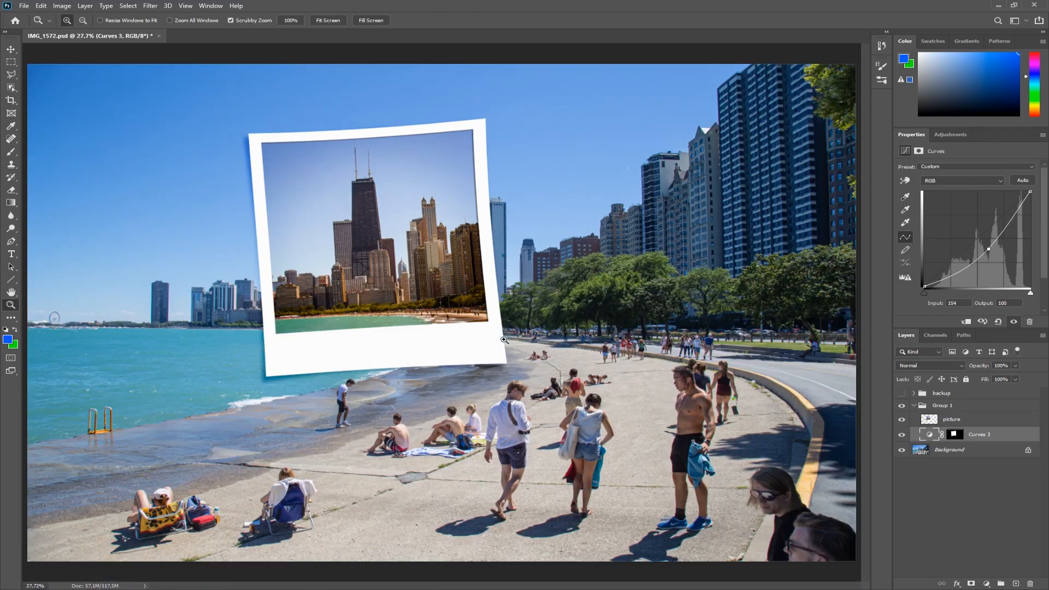